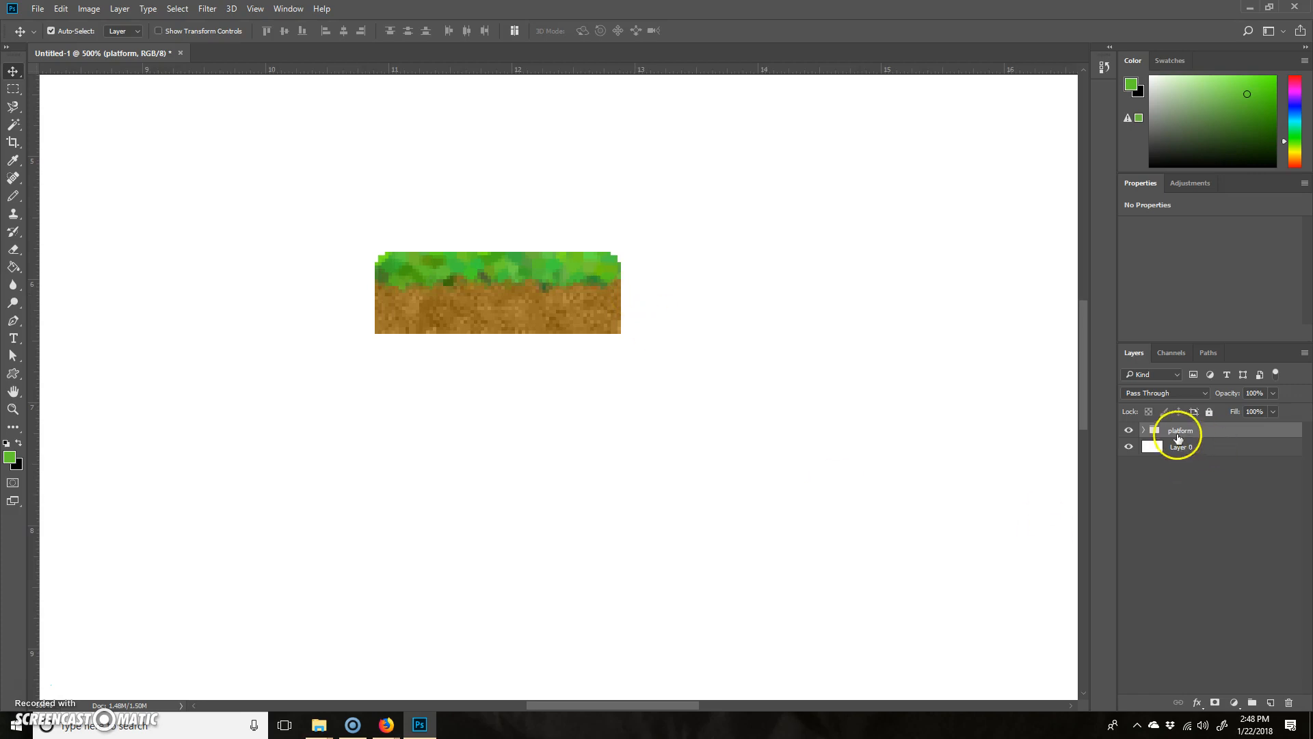
Create a new layer above the platform group and name it sky
click(1271, 704)
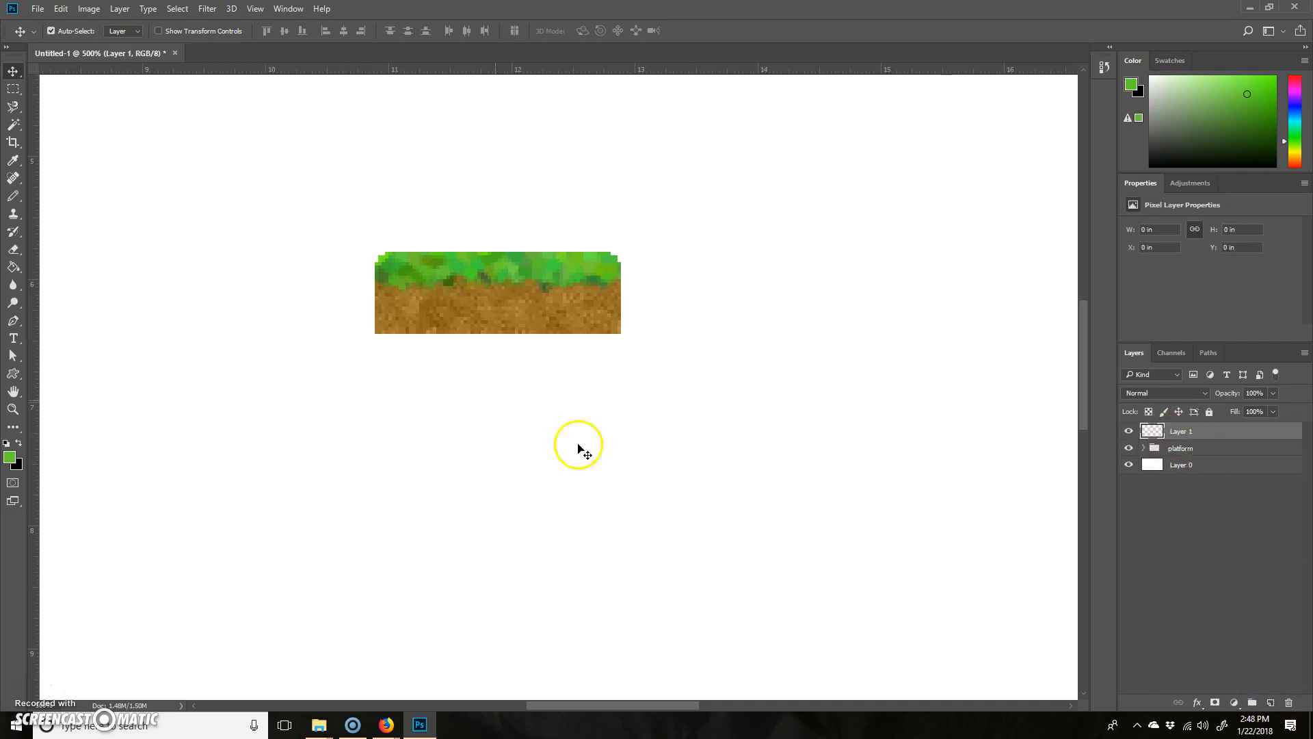
double_click(1181, 431)
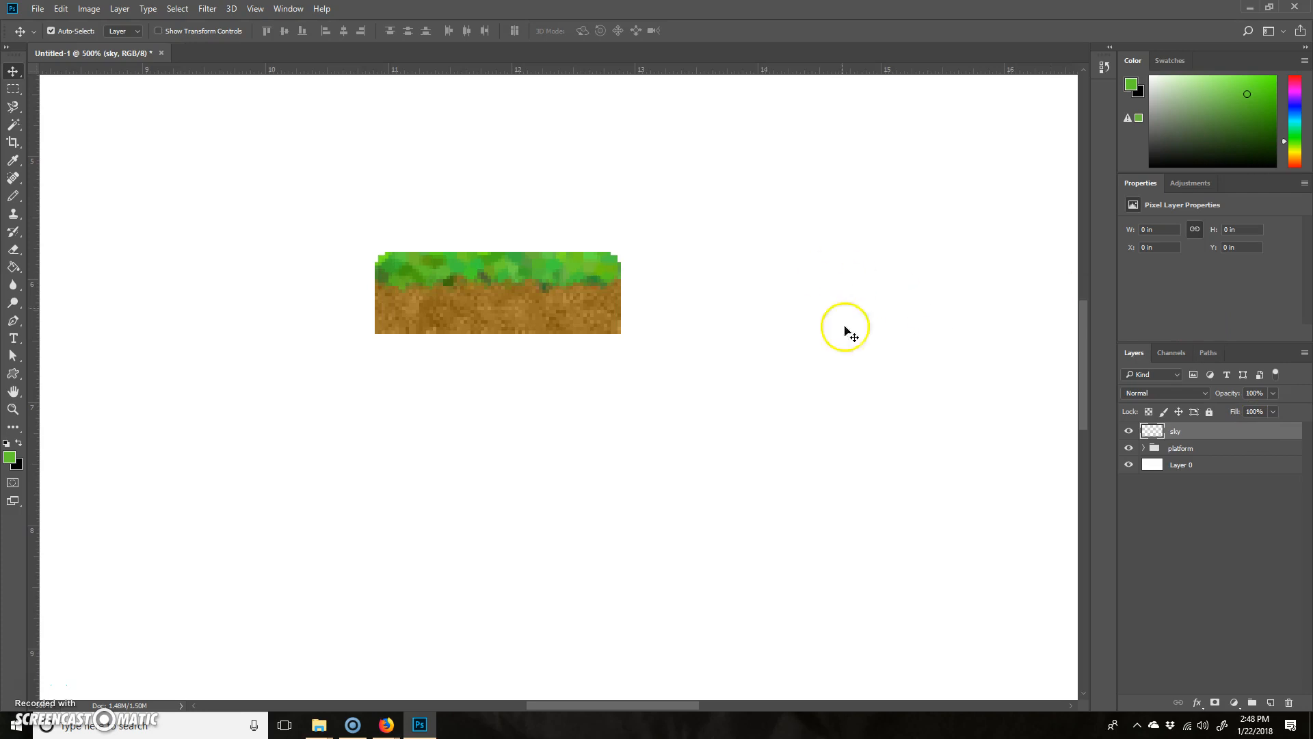
Activate the Gradient tool and set its style to linear
key(ctrl+minus)
key(ctrl+minus)
key(ctrl+minus)
key(ctrl+minus)
key(ctrl+minus)
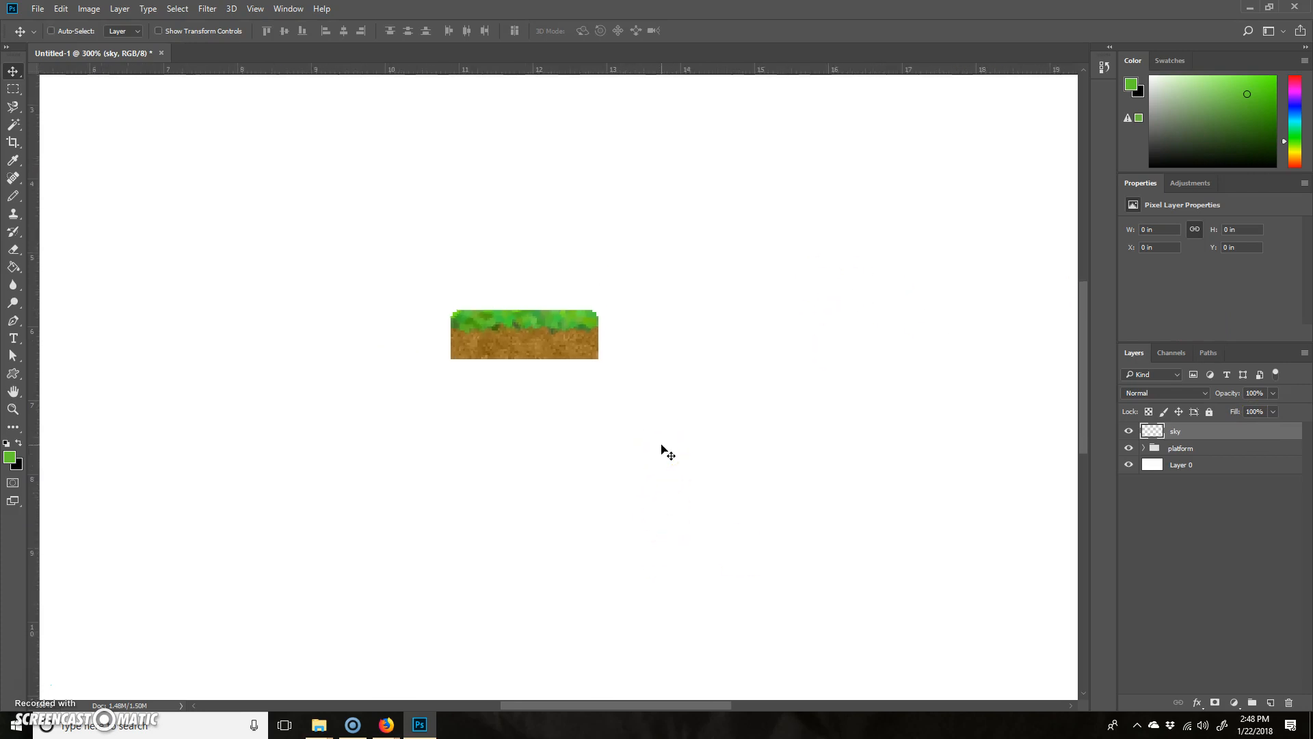
key(ctrl+plus)
key(ctrl+plus)
ctrl+click(460, 208)
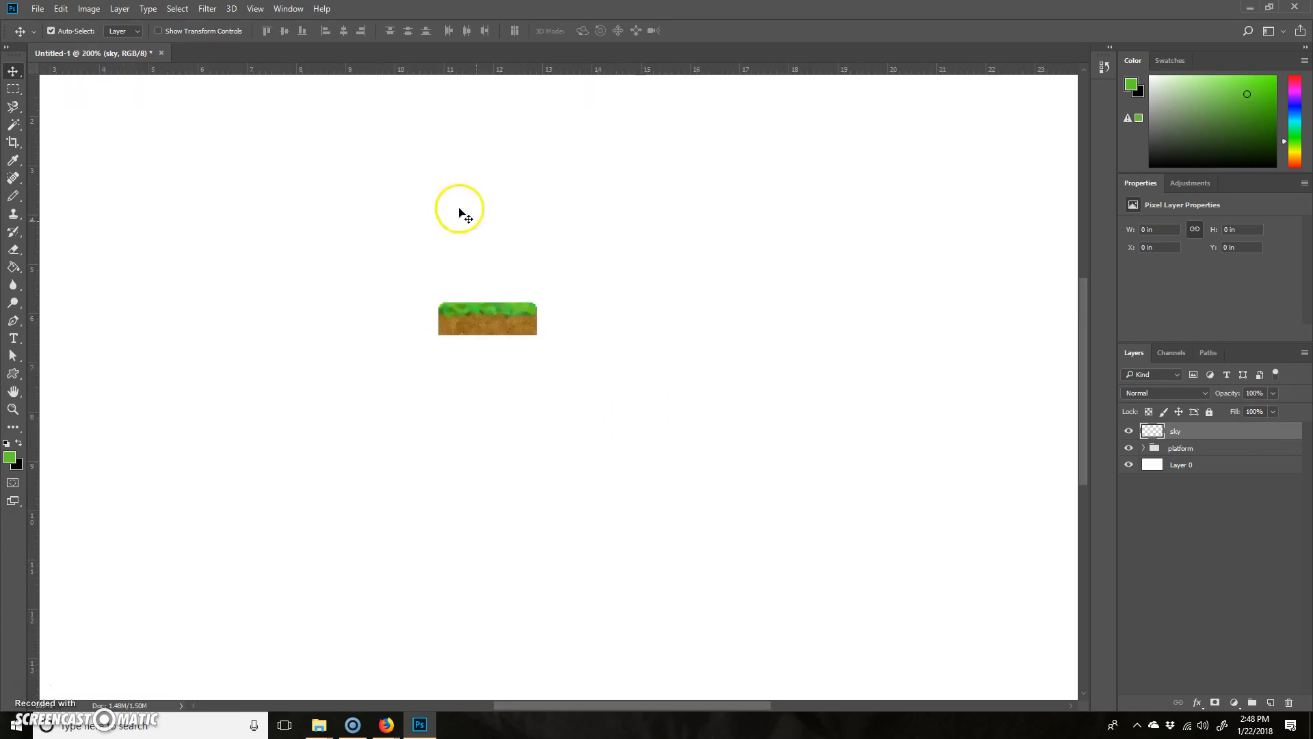
click(13, 266)
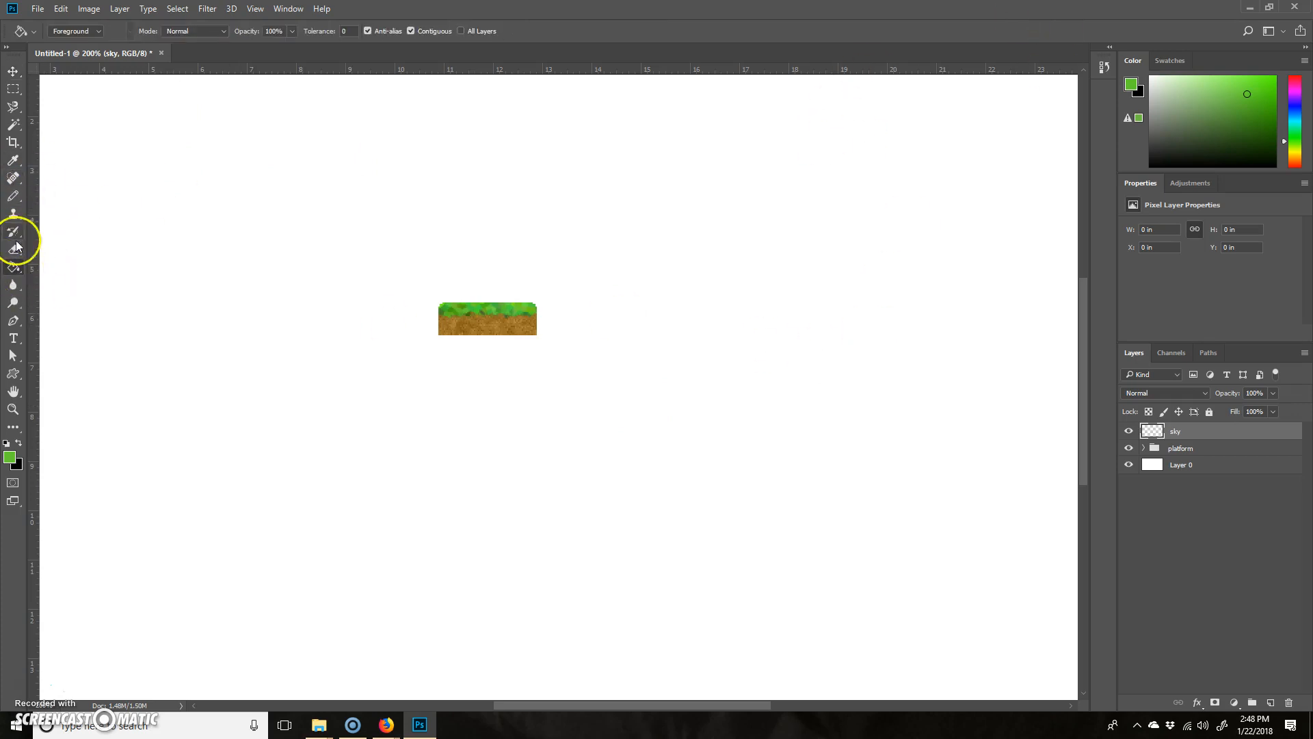
right_click(13, 268)
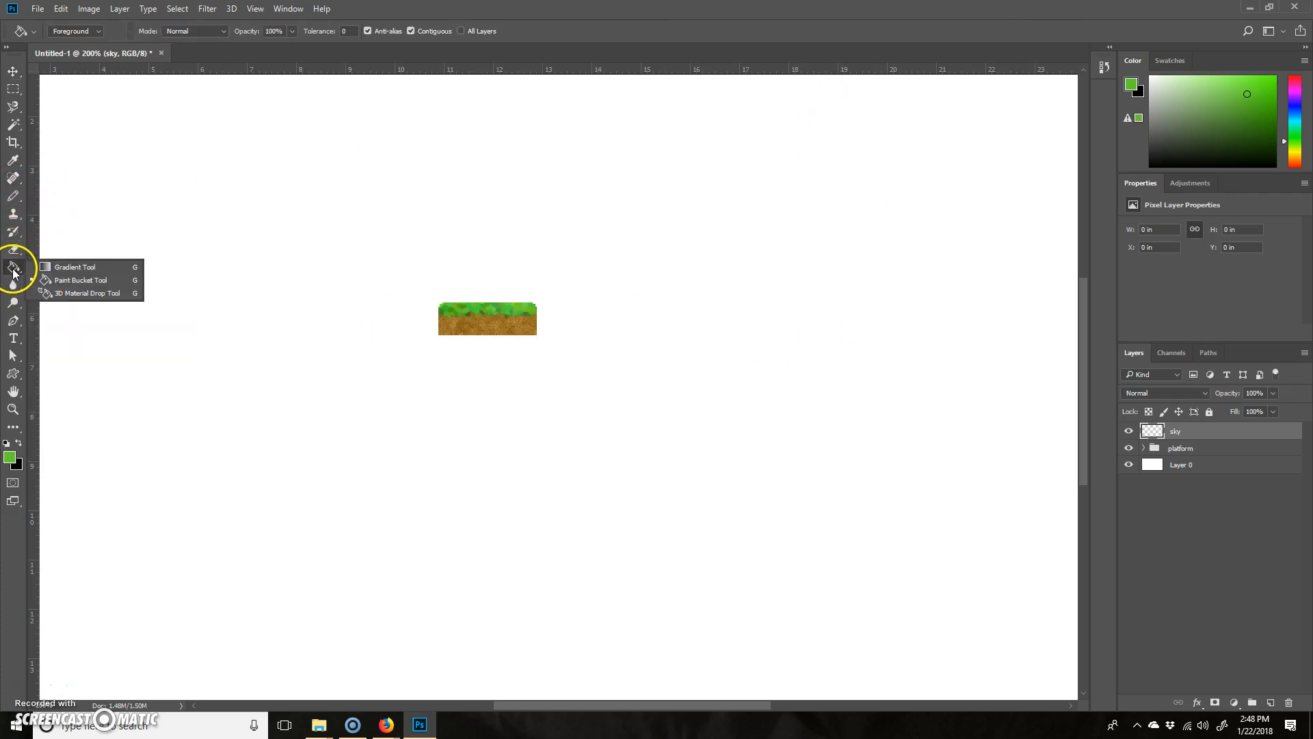
click(108, 264)
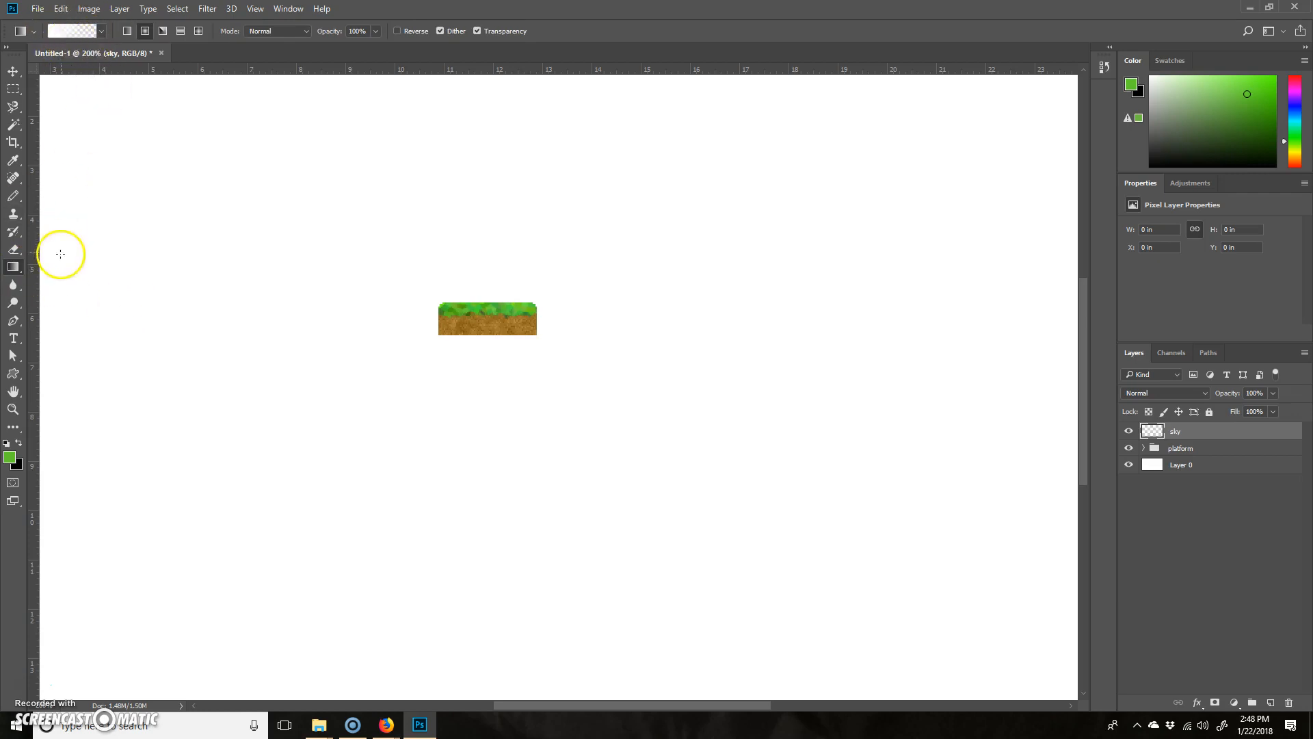
click(127, 32)
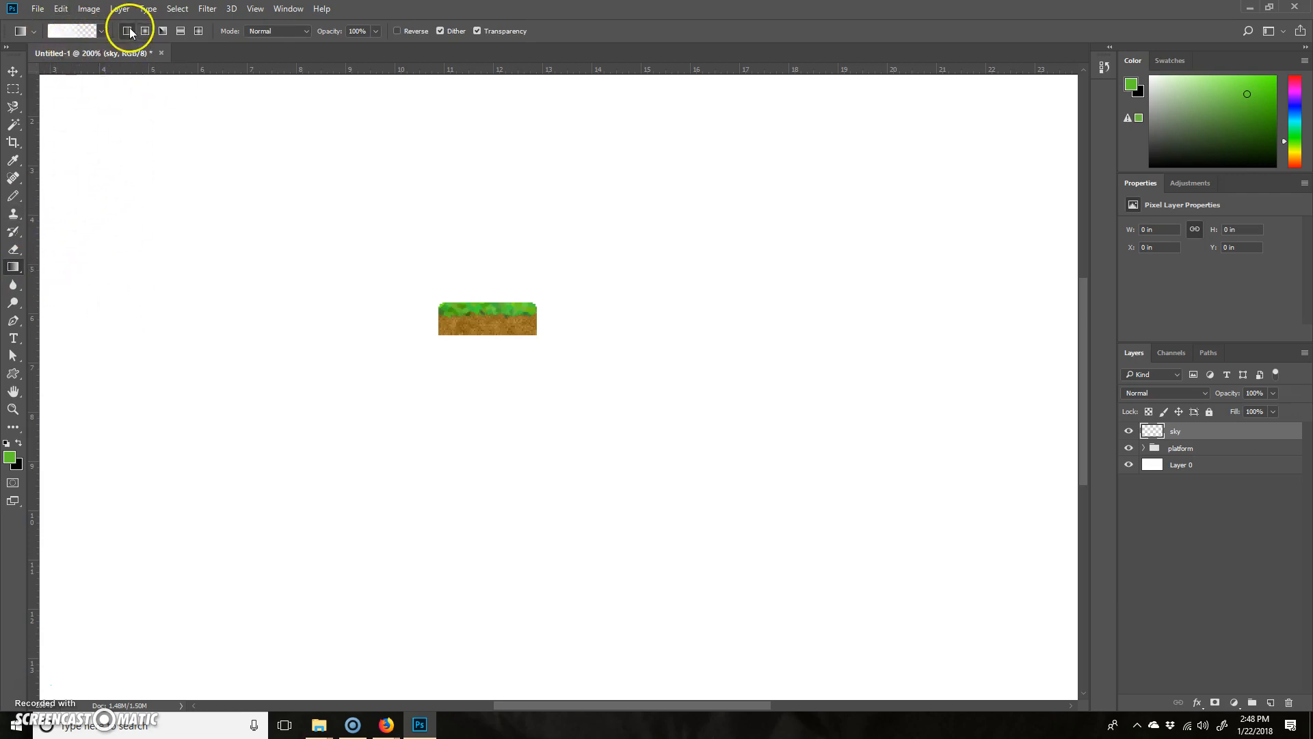
Hide Layer 0 and try a diagonal white-to-transparent gradient on the sky layer, undoing the fill
drag(287, 475, 444, 298)
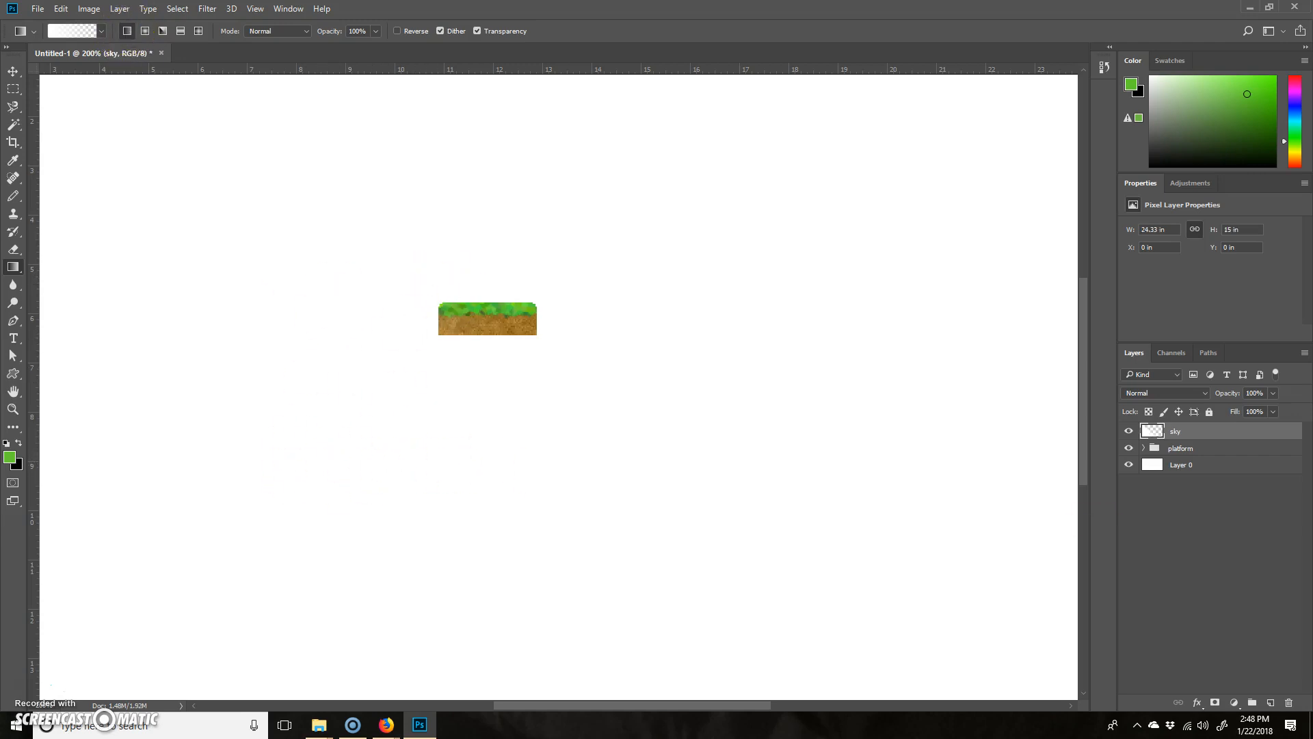
click(1128, 465)
drag(391, 552, 759, 242)
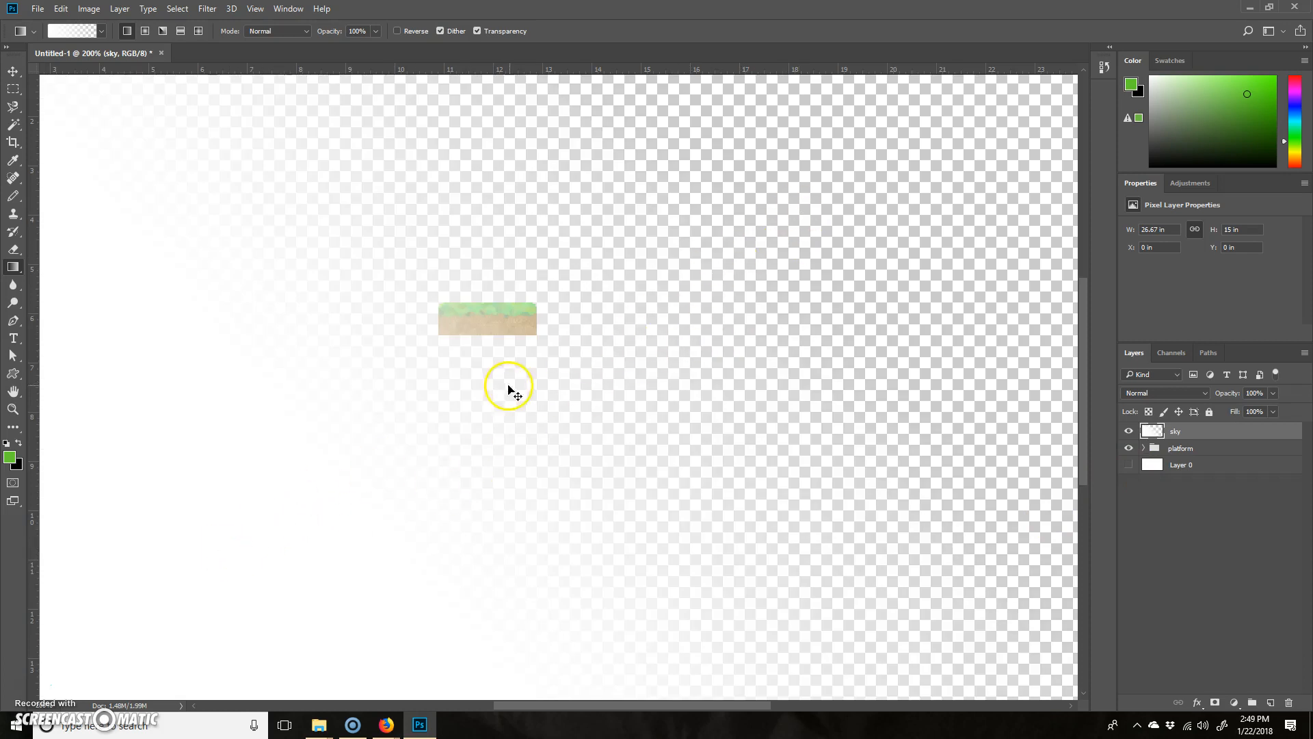
key(ctrl+z)
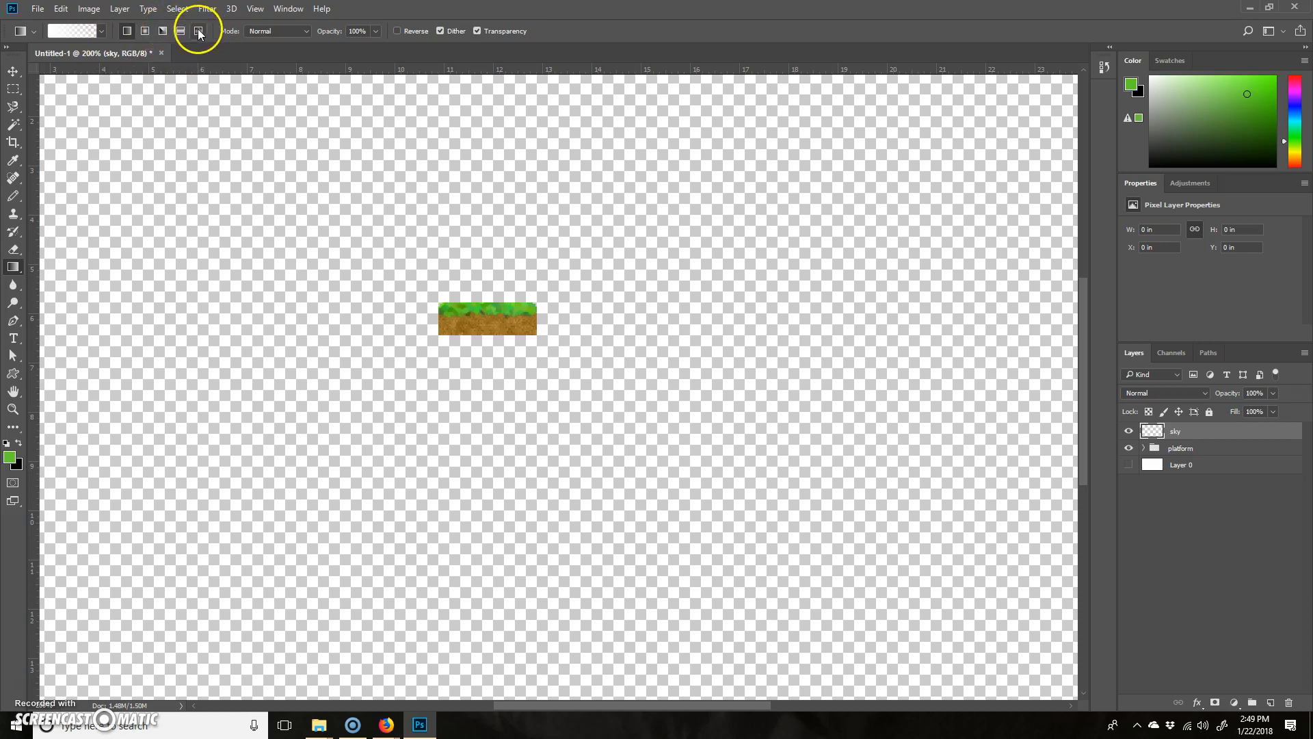
Choose the black-to-white gradient preset and hide the platform group
click(101, 31)
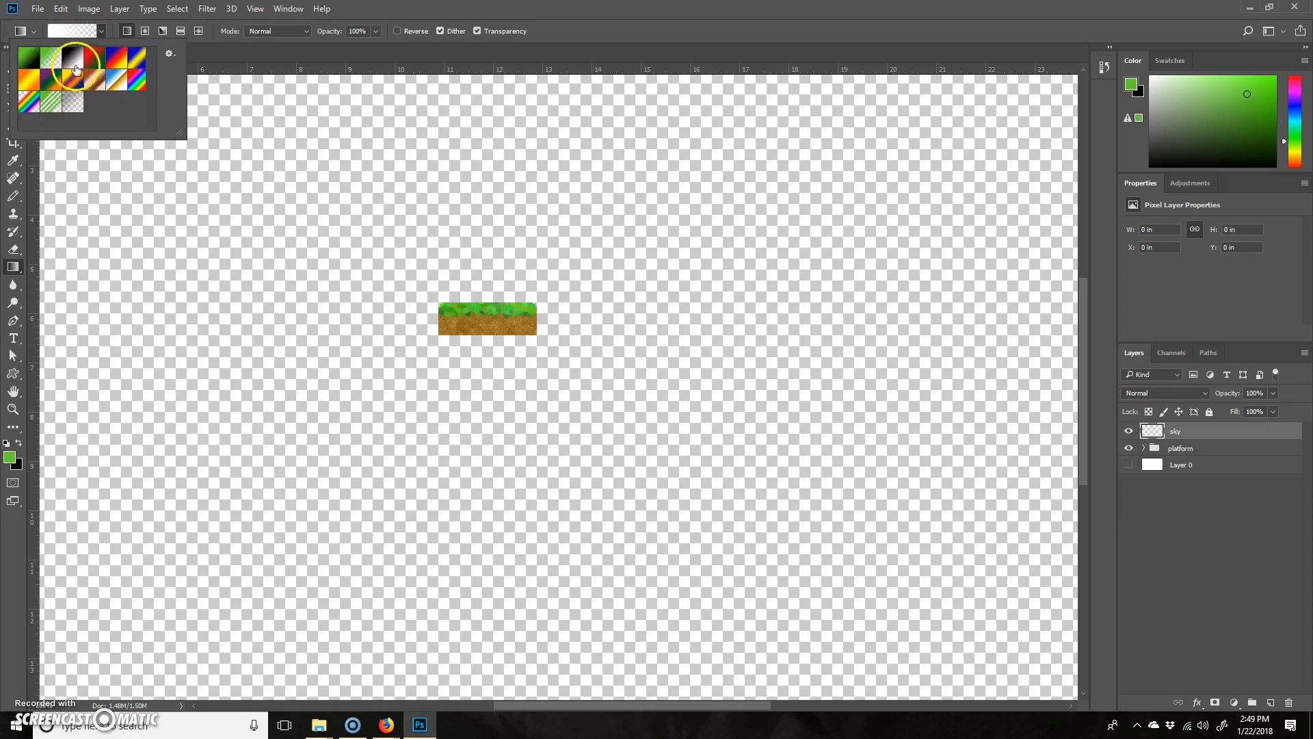
click(77, 57)
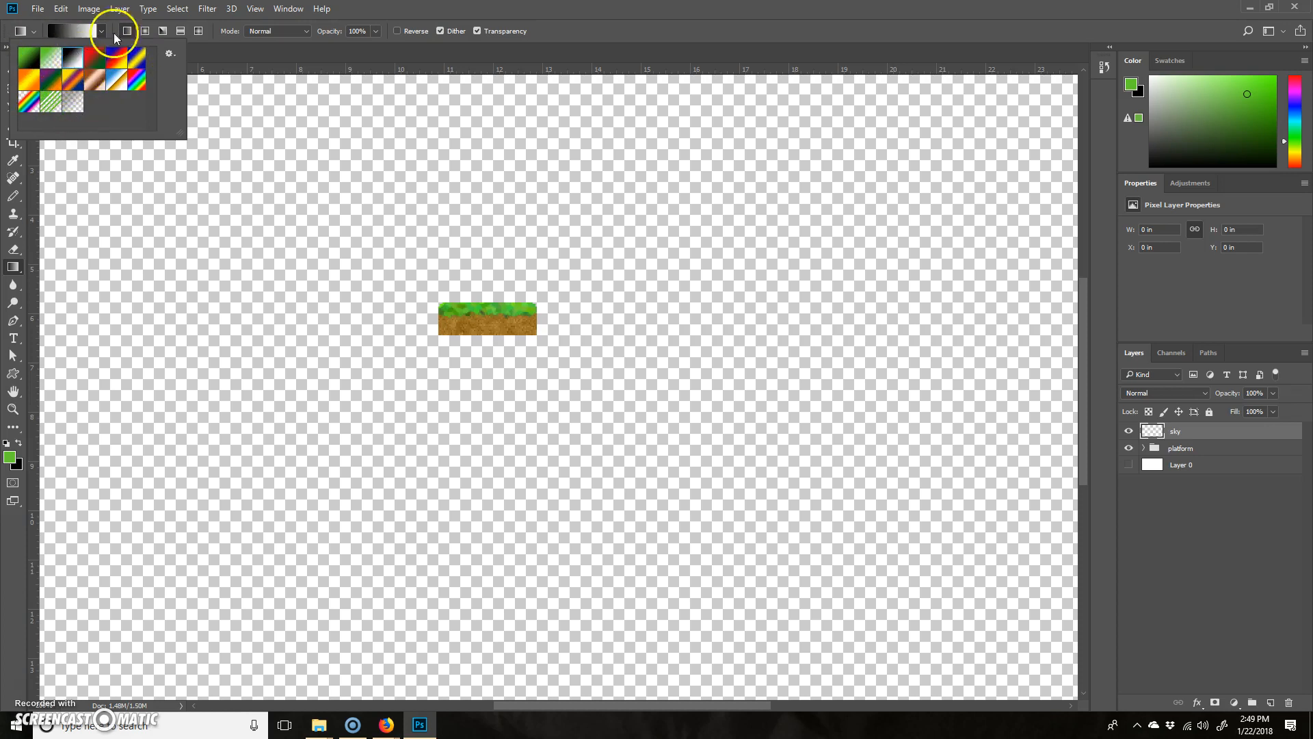
click(390, 13)
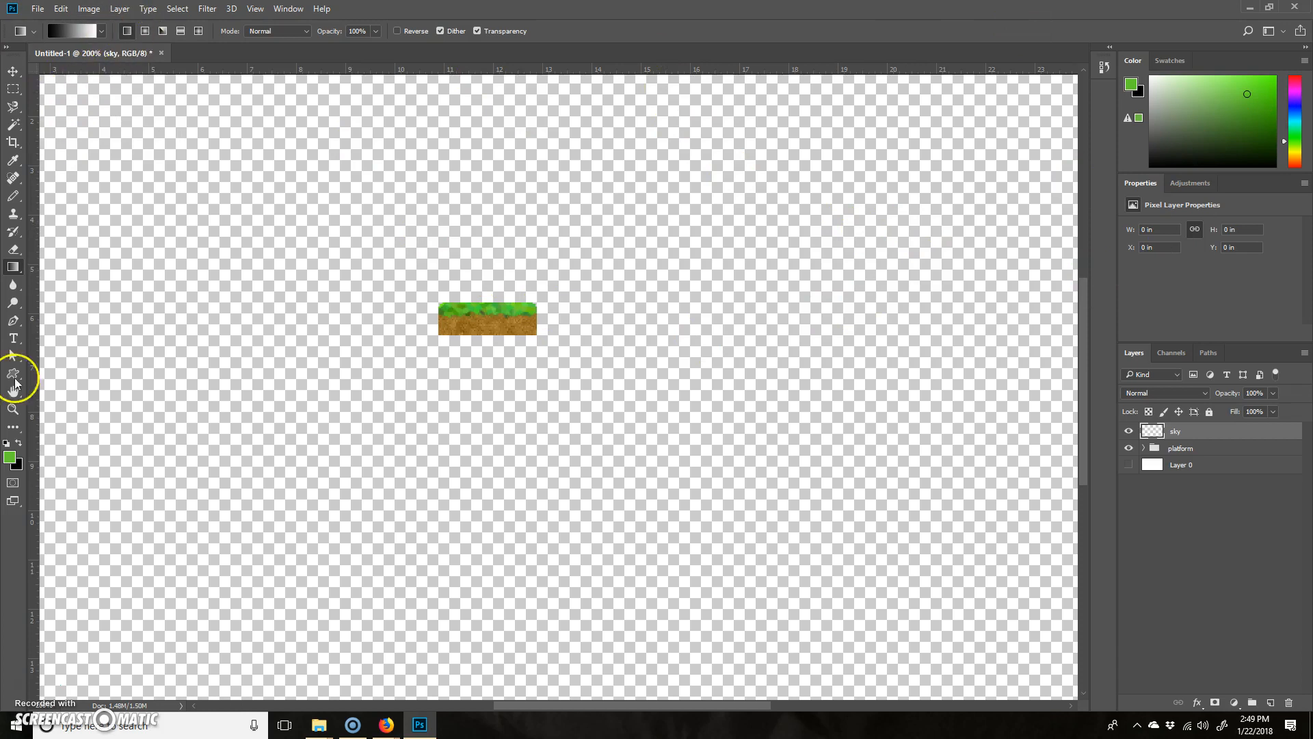
key(ctrl+z)
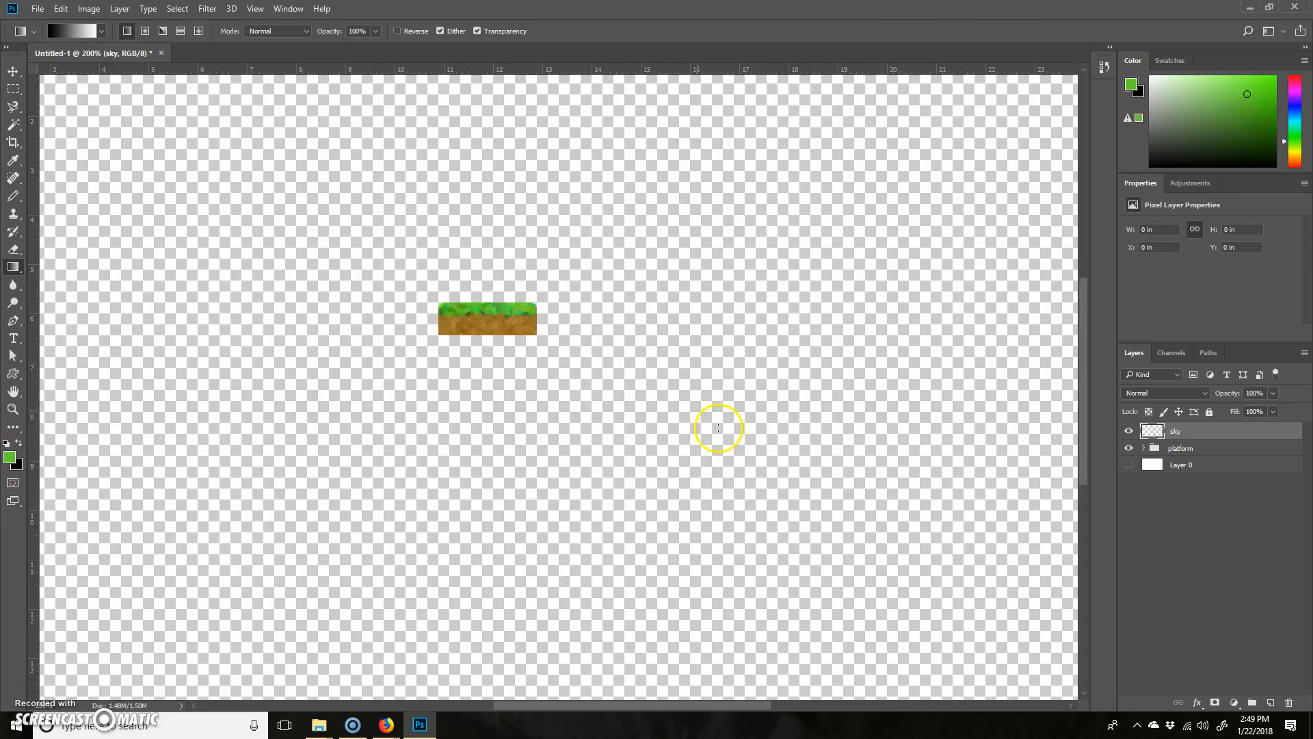
click(1129, 448)
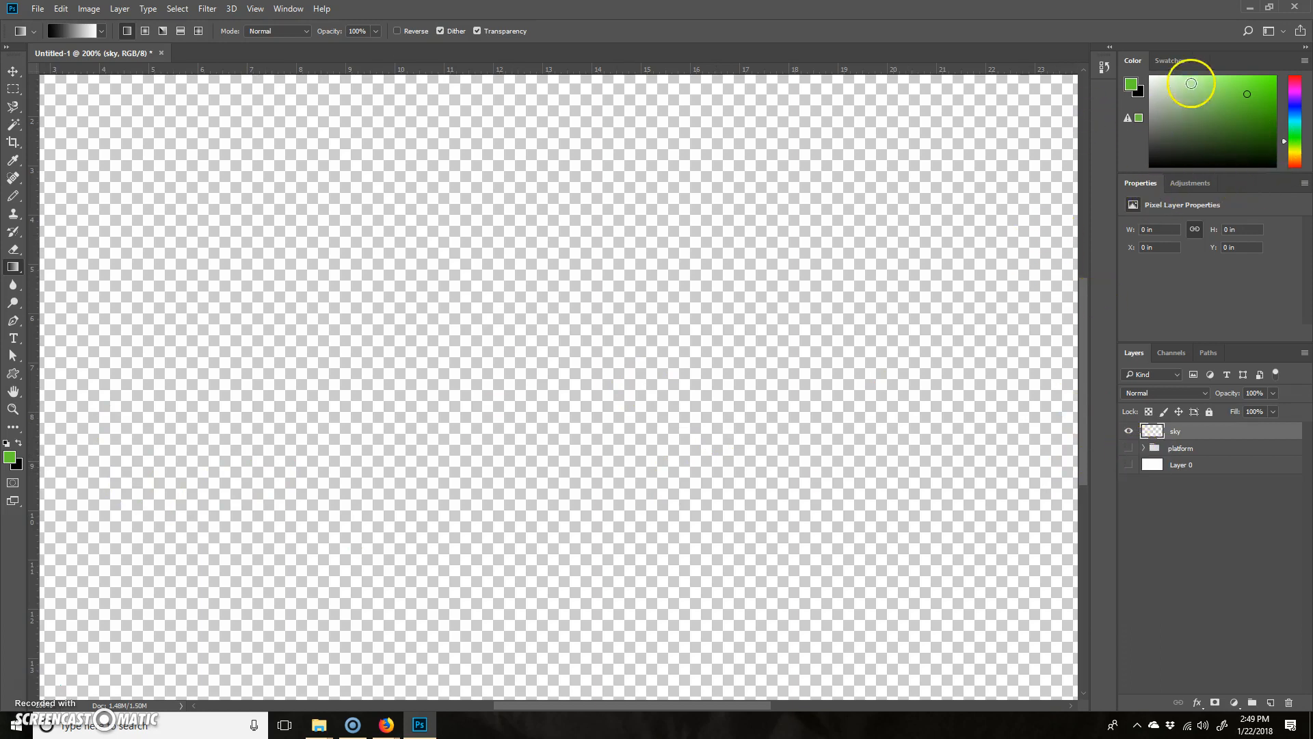
click(1177, 60)
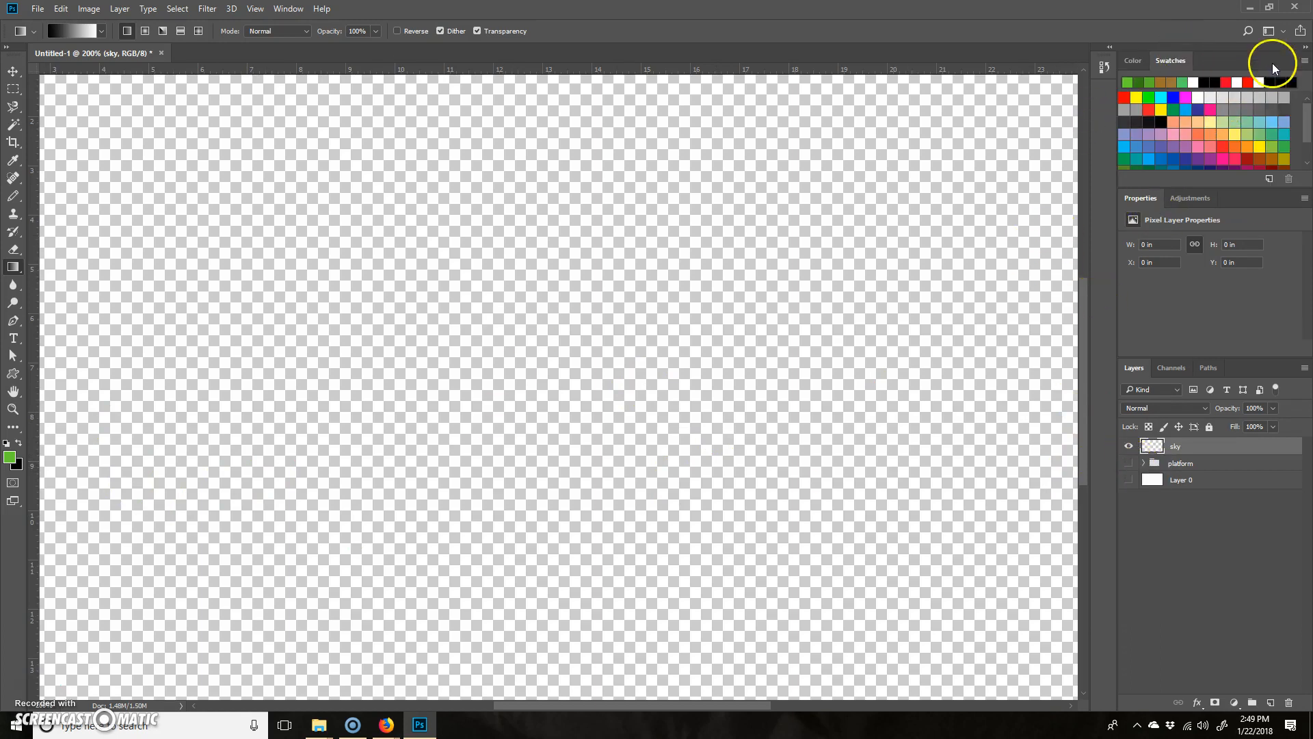
click(1305, 47)
click(1305, 48)
click(1305, 60)
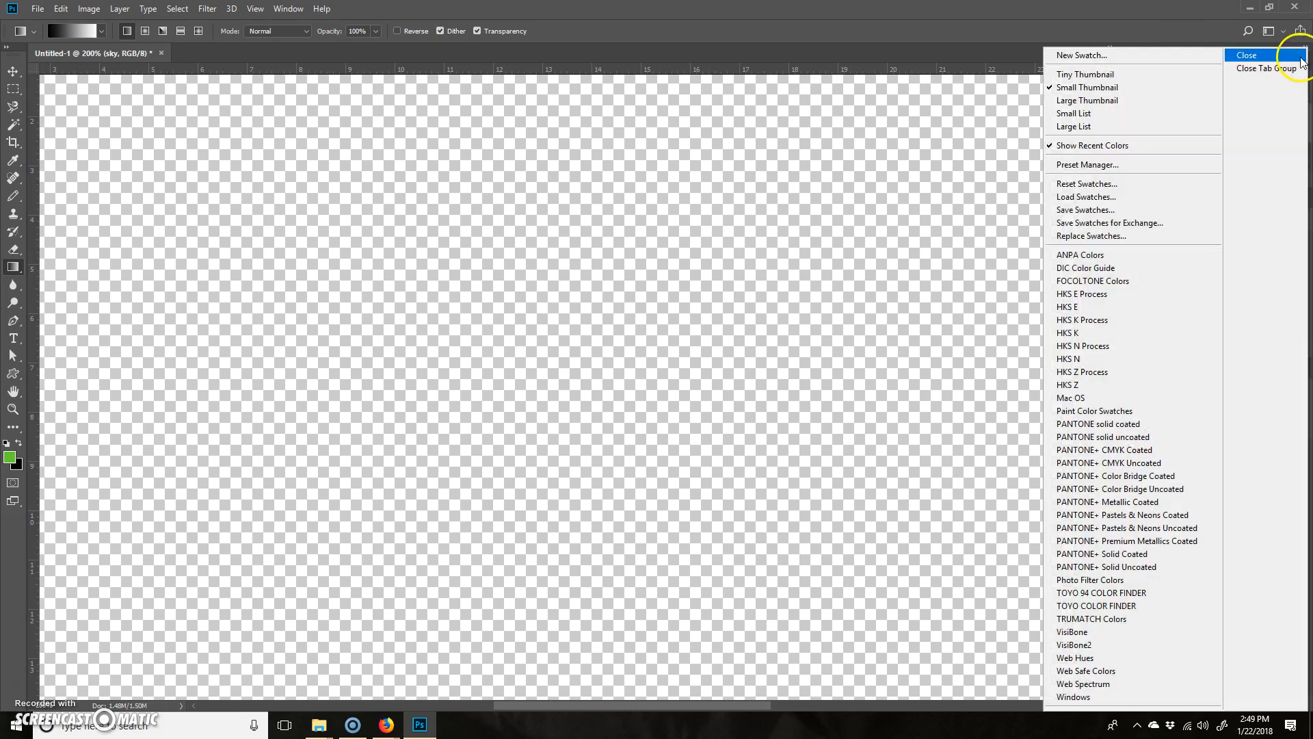
click(279, 189)
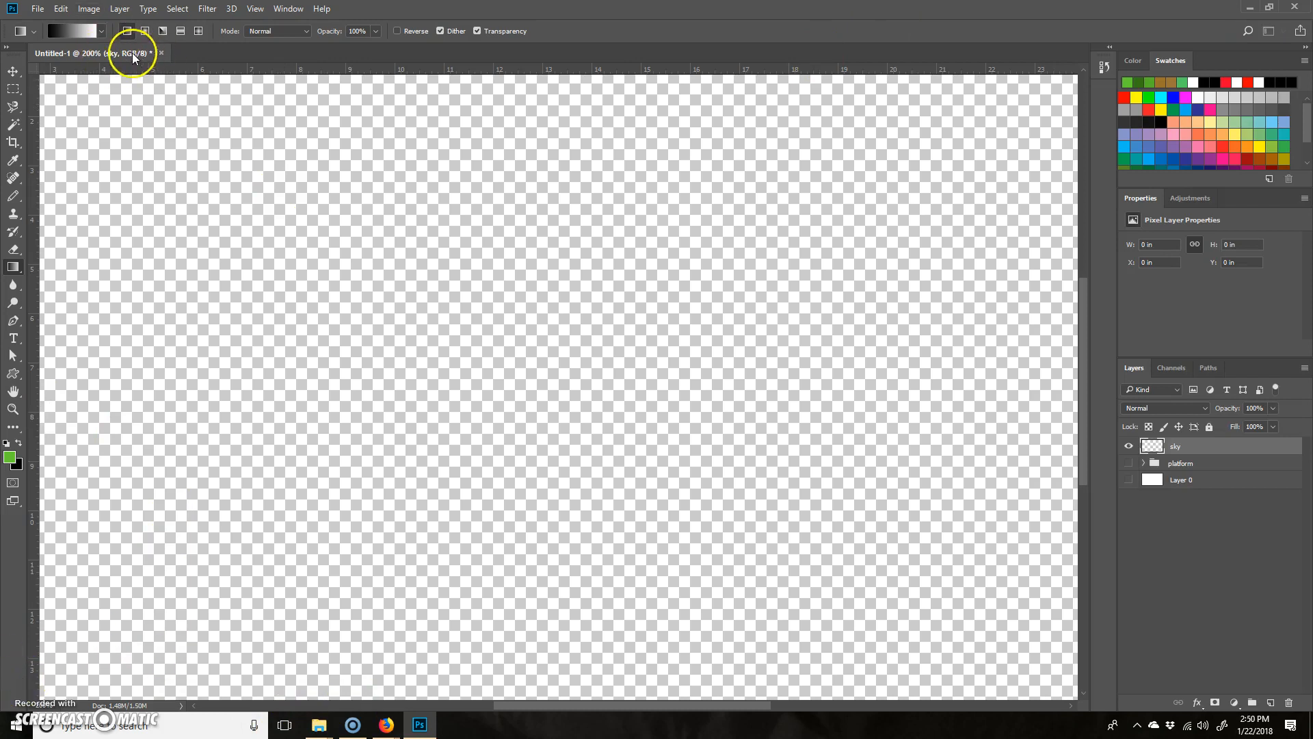
Save the black-to-white gradient as a new preset named Sky
click(102, 31)
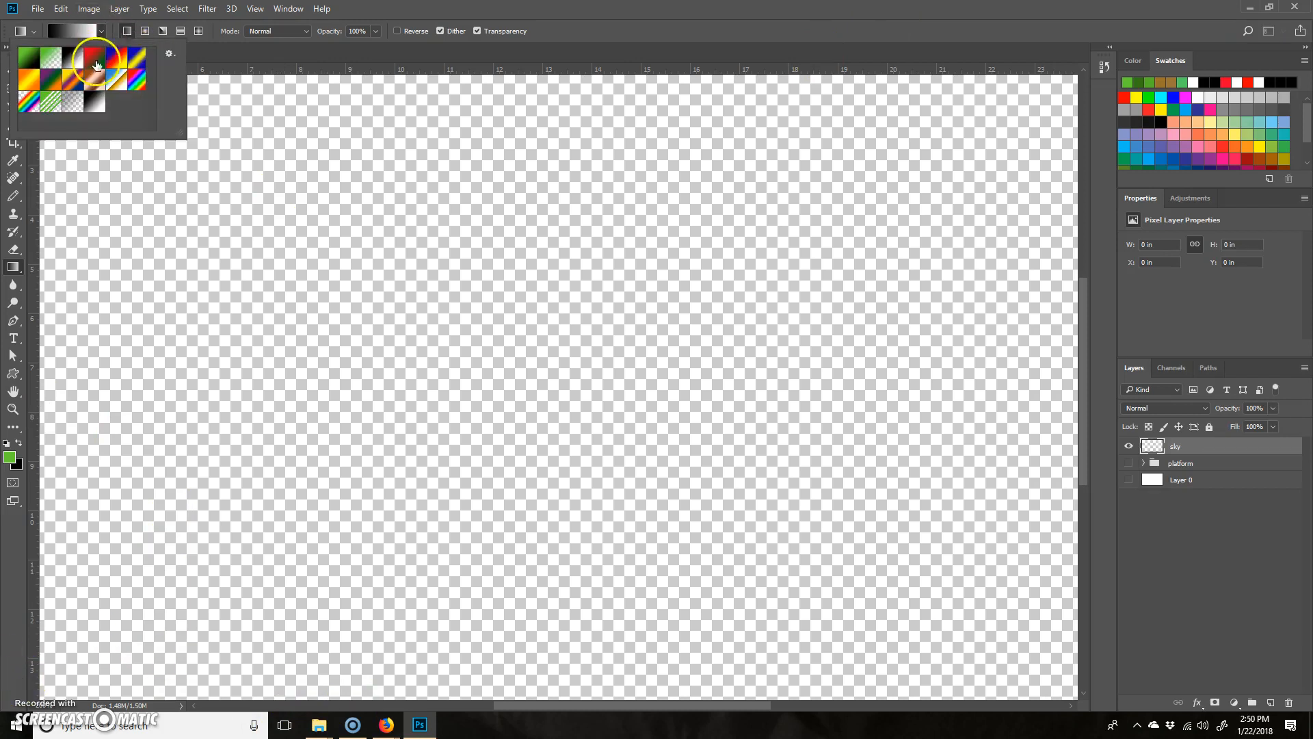
click(171, 52)
click(212, 68)
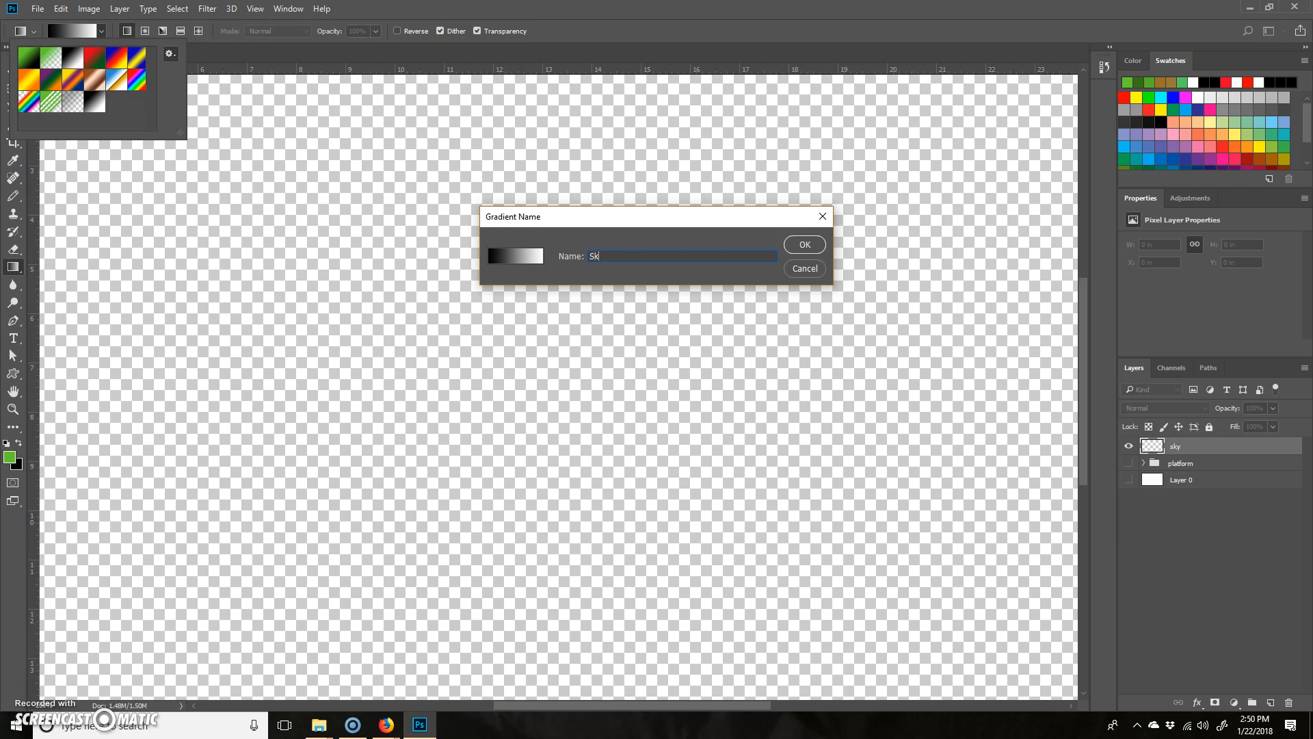
key(Return)
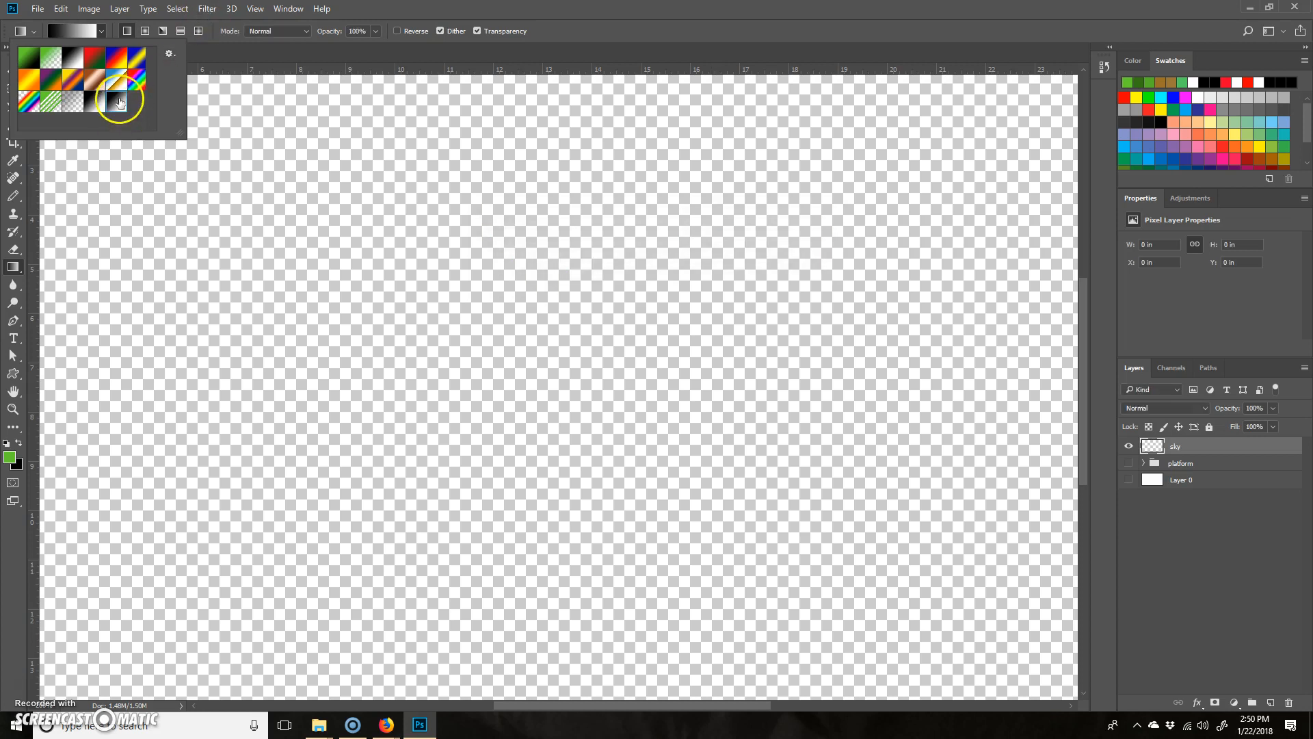
Change the Sky gradient's type to Noise and lower its red and green maximums to about half
click(85, 34)
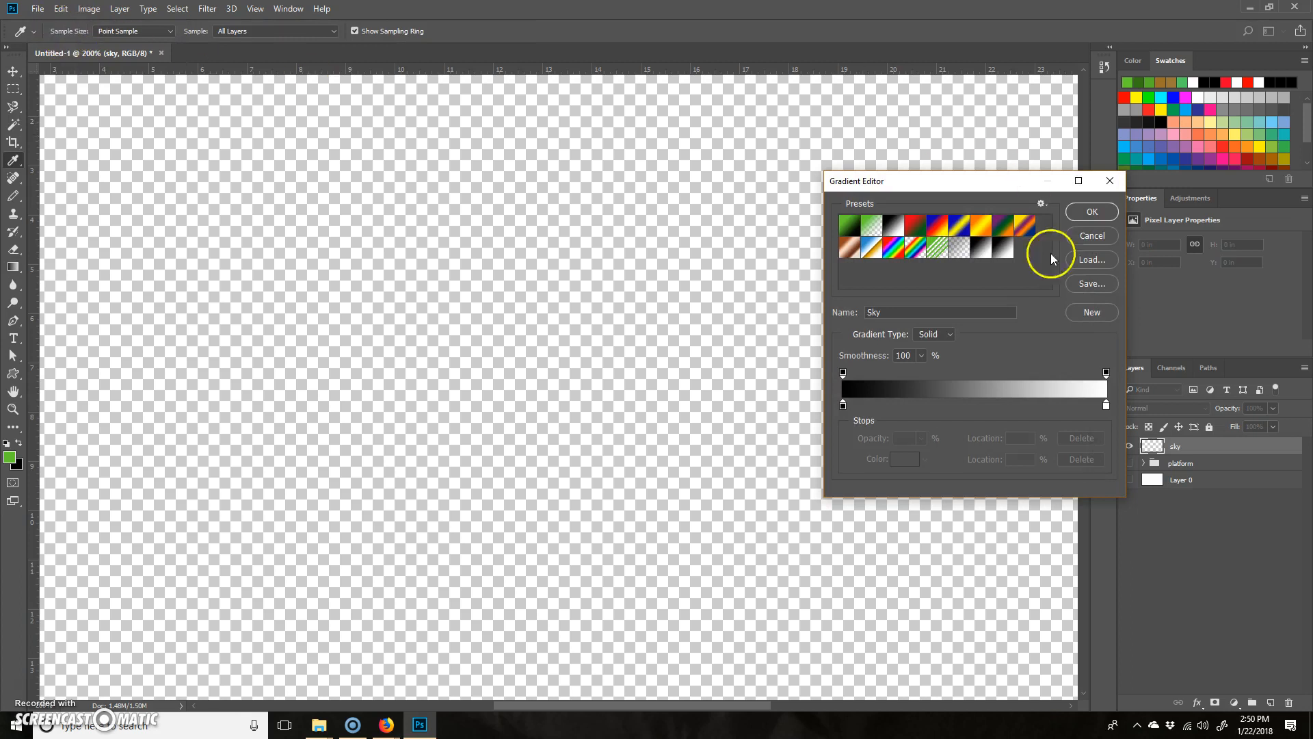
drag(993, 184, 621, 104)
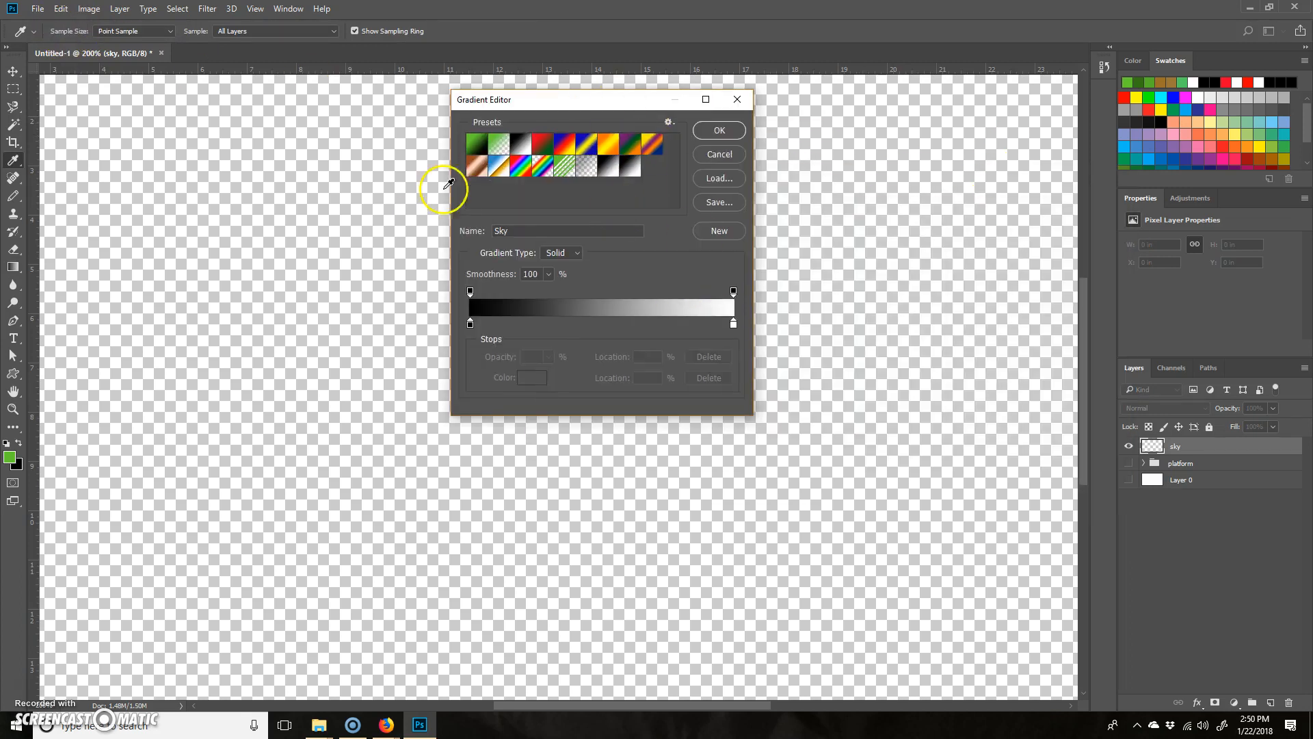
click(572, 254)
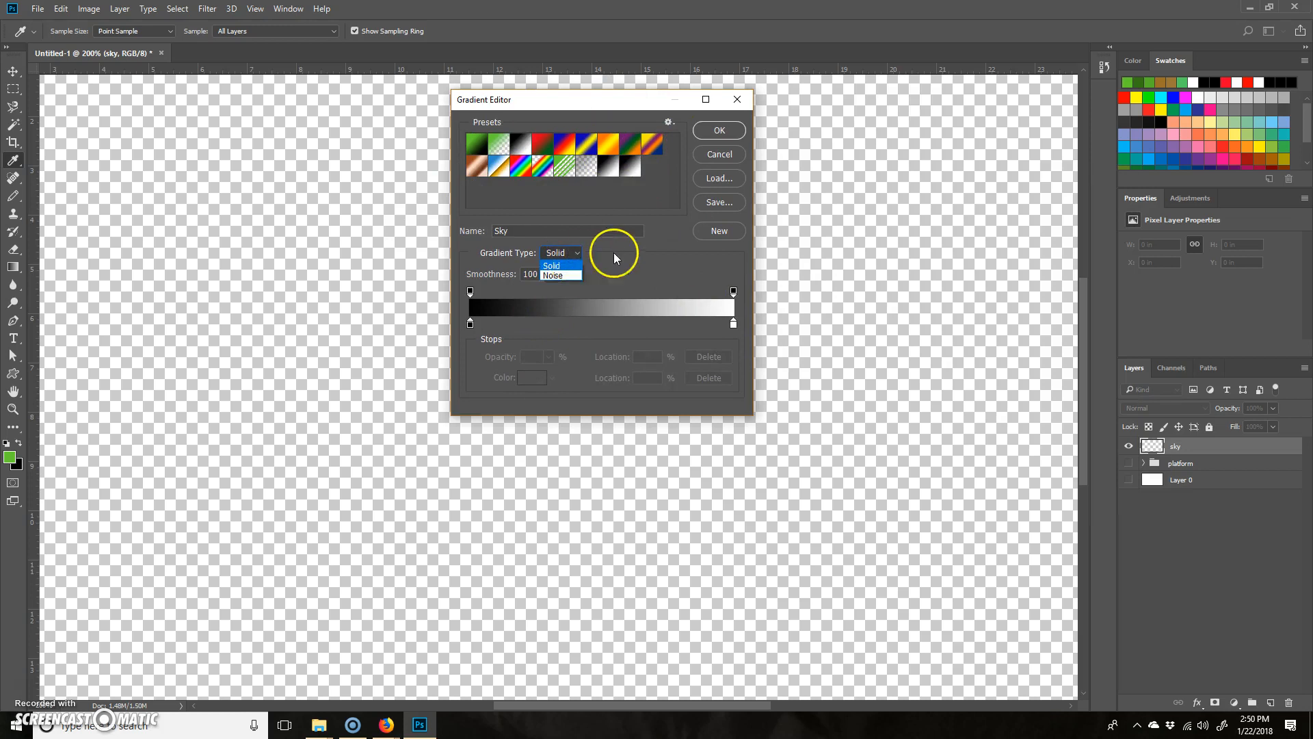
click(575, 254)
click(574, 253)
click(570, 272)
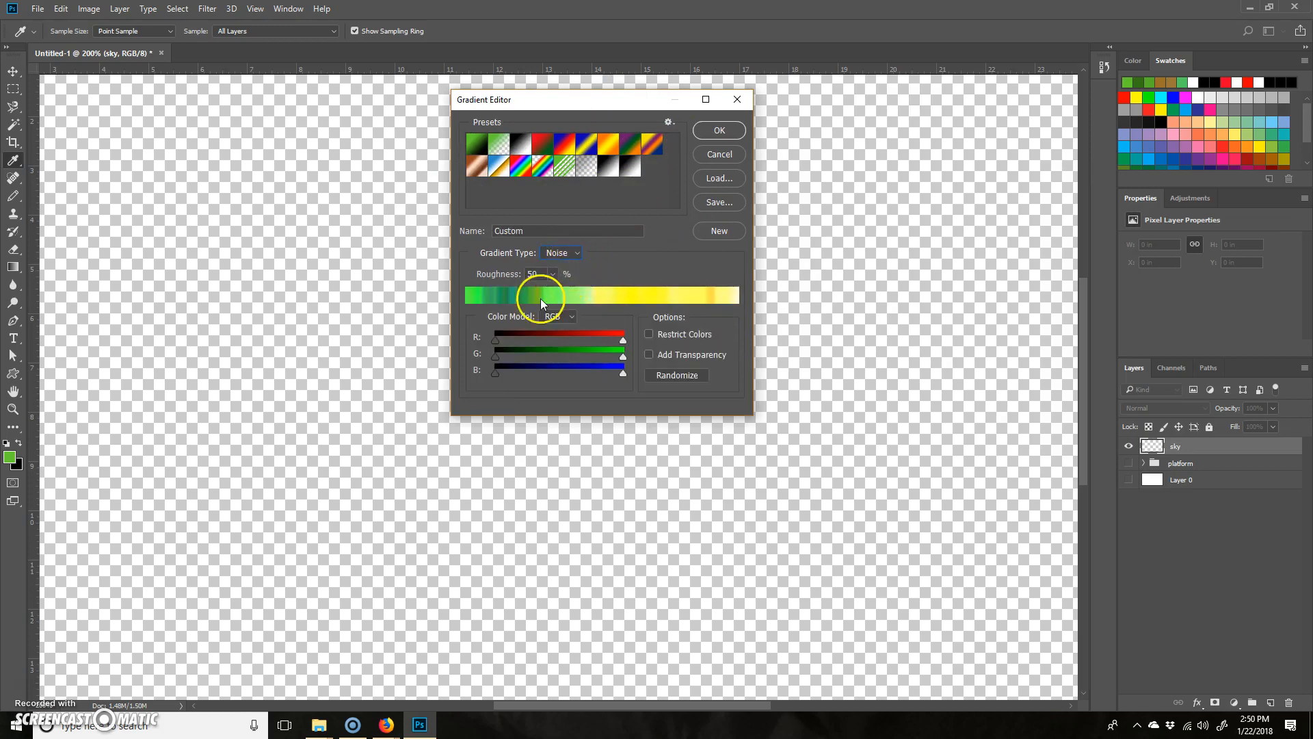
drag(623, 340, 498, 341)
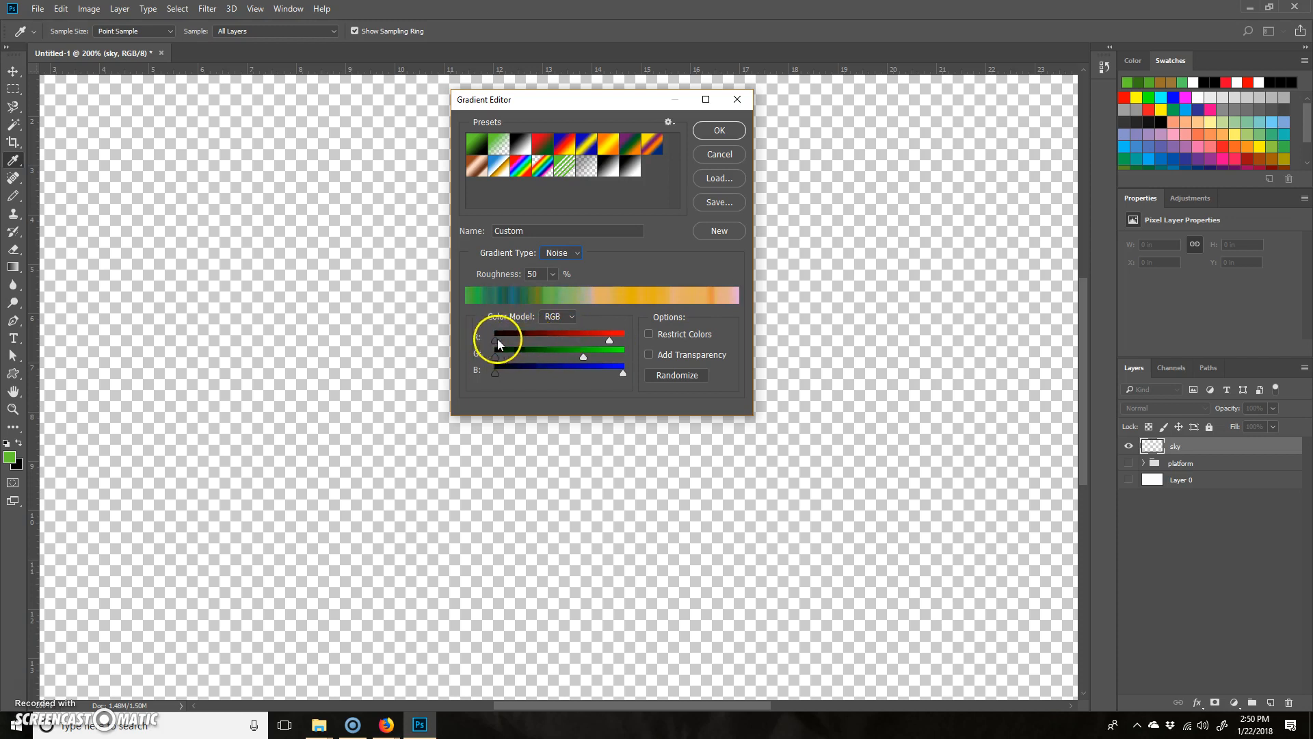
drag(608, 341, 557, 356)
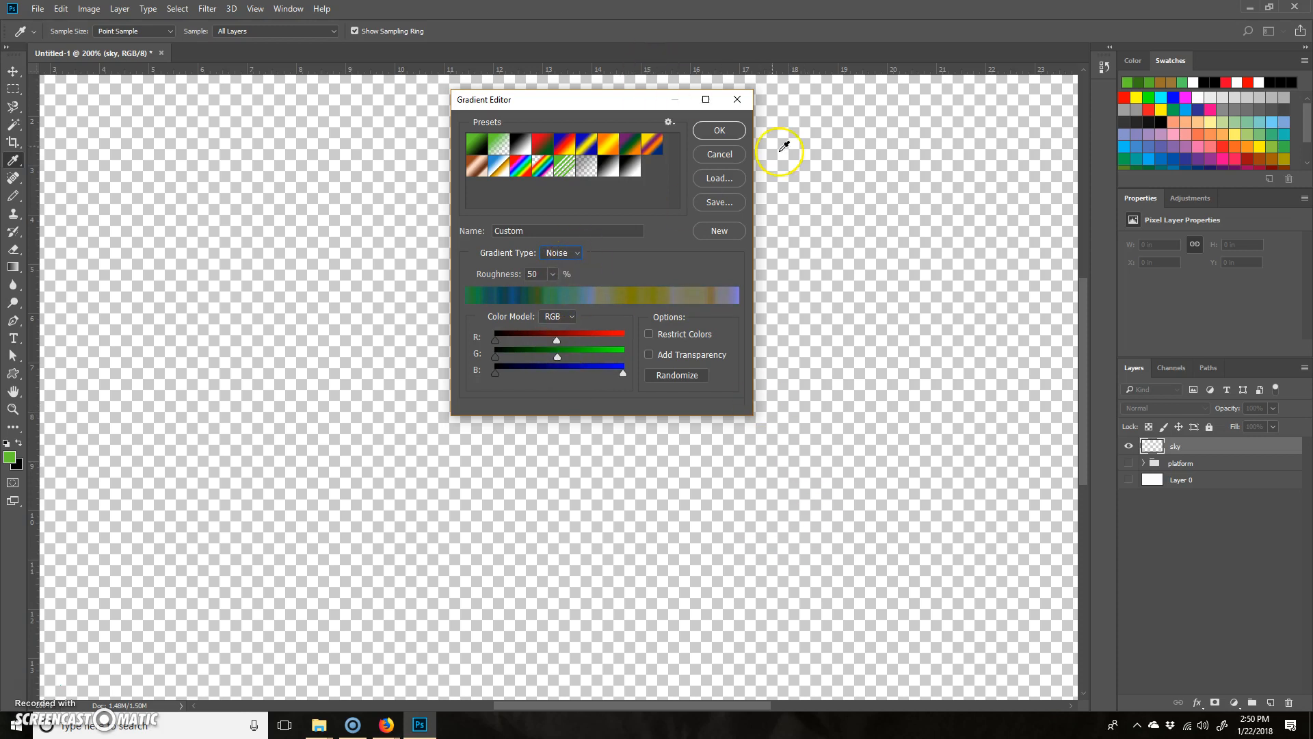
click(719, 130)
Try the noise gradient upward across the sky layer and undo it
drag(538, 581, 568, 274)
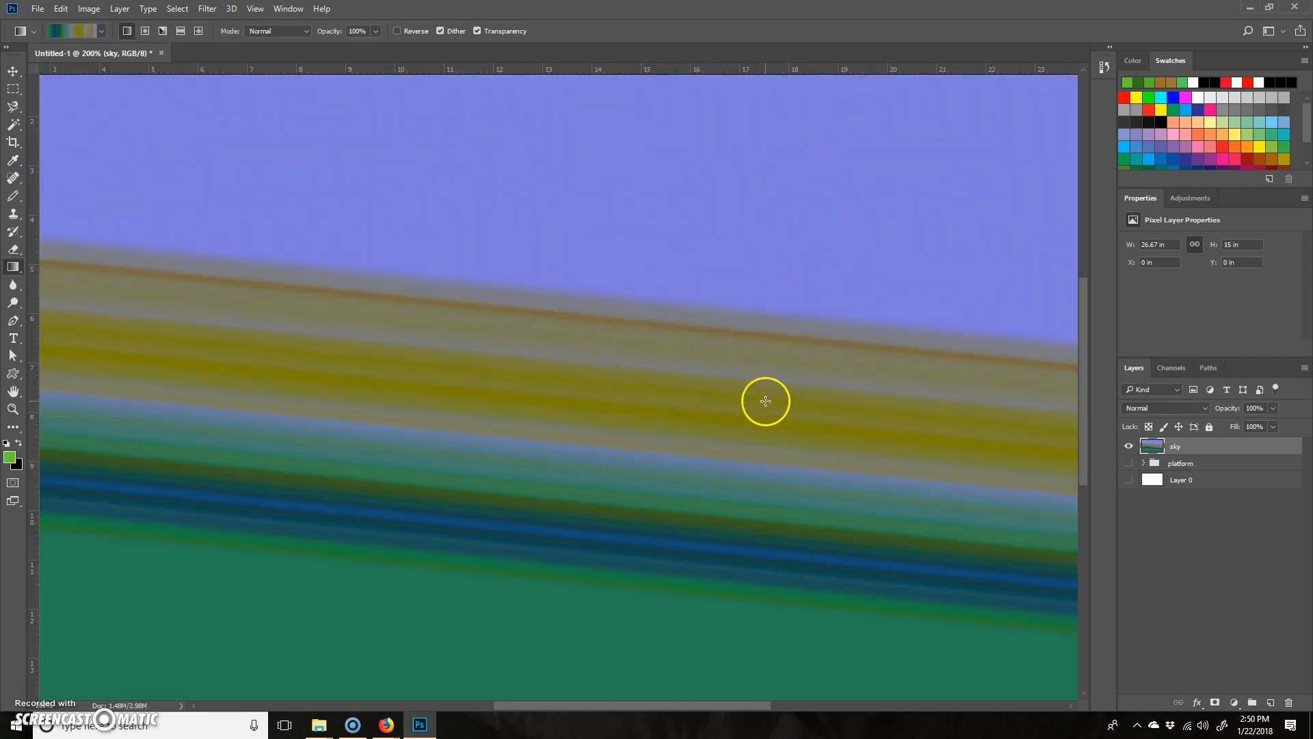
key(ctrl+z)
Reopen the gradient for editing and set its type back to Solid
click(100, 31)
click(66, 31)
click(560, 253)
click(557, 268)
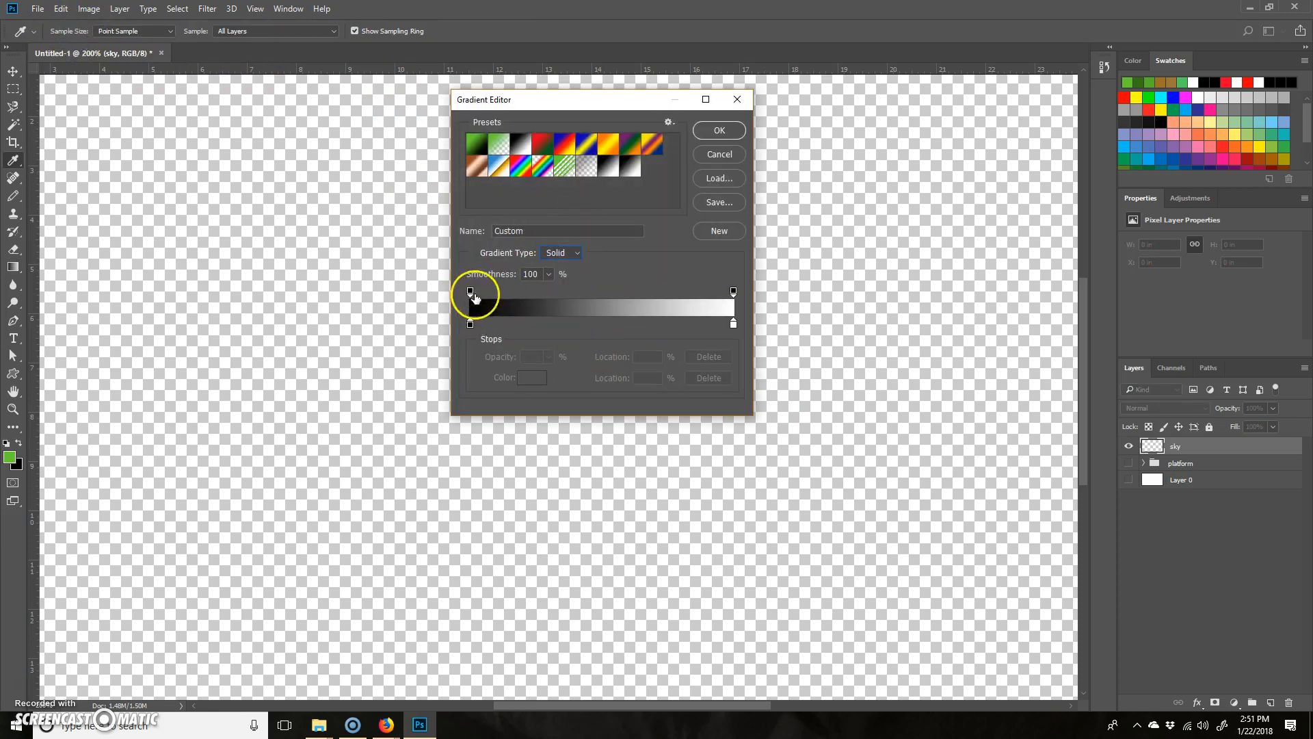
Set the gradient's starting color stop at 0% to the blue 3f94dc
click(470, 325)
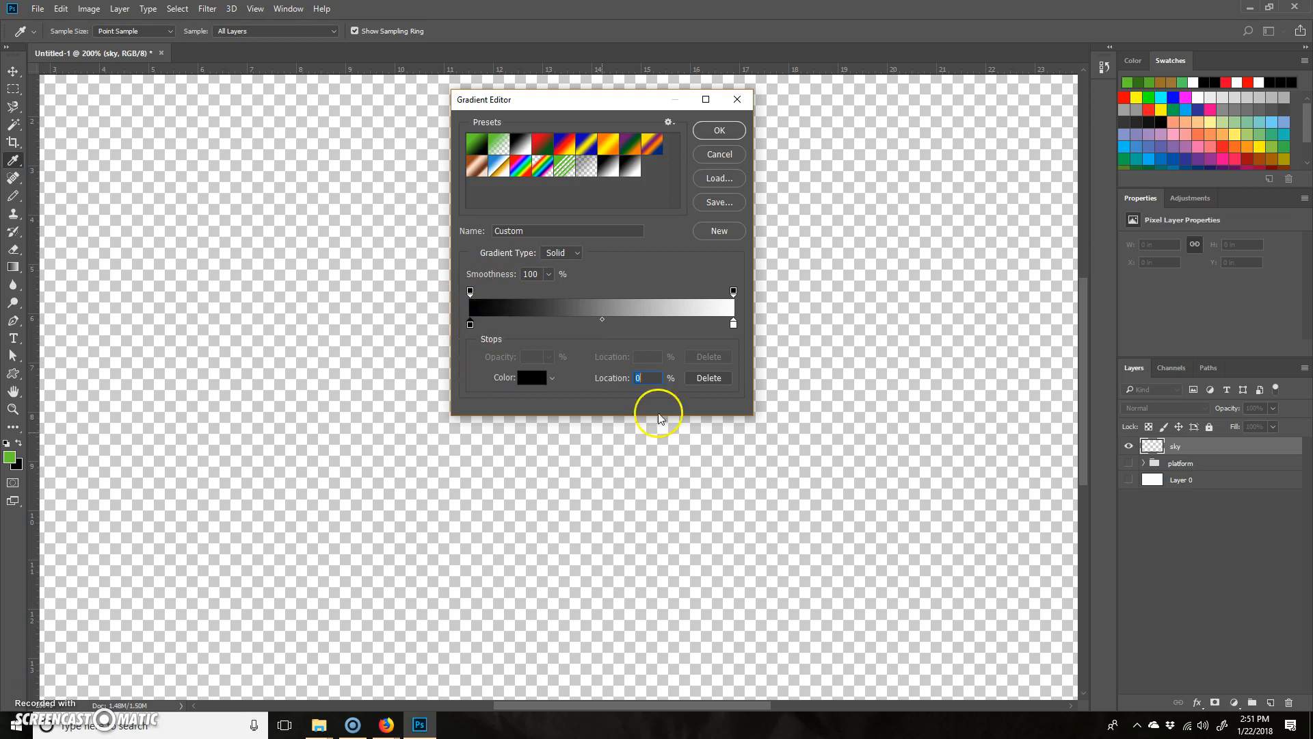
click(532, 379)
click(850, 349)
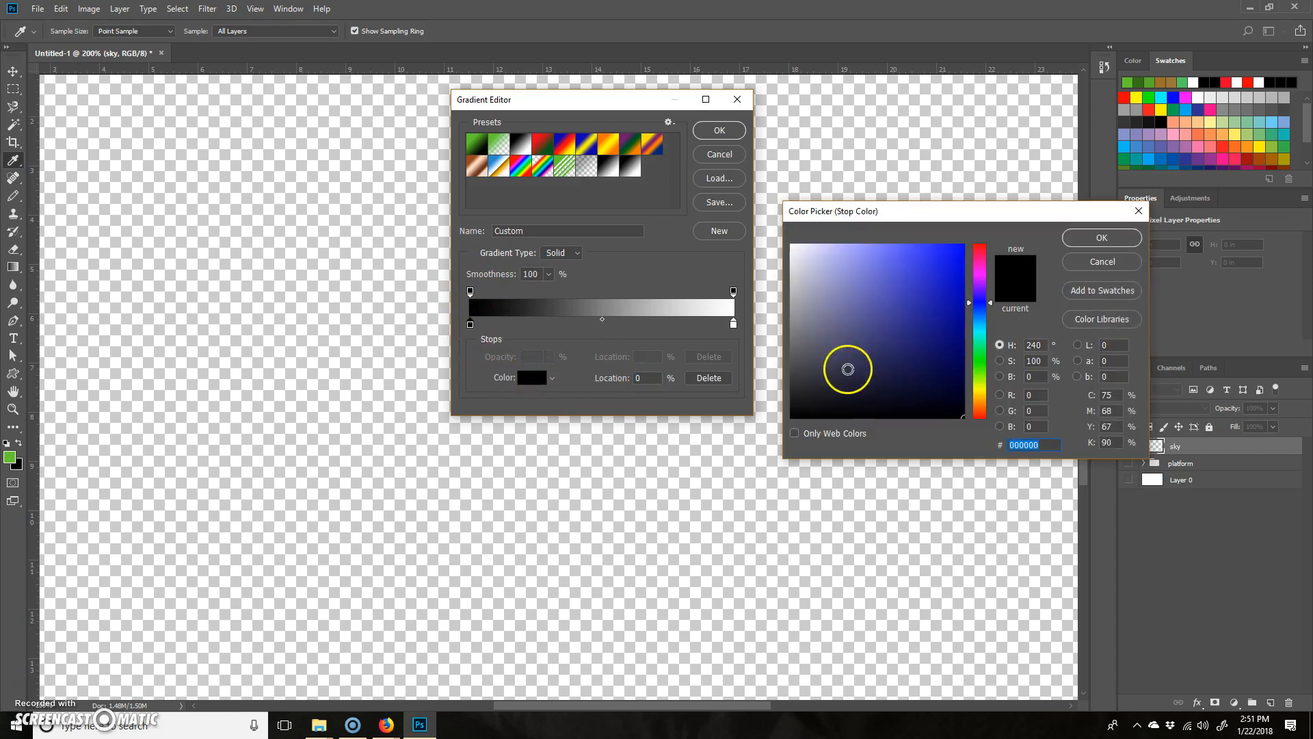
click(927, 309)
click(923, 315)
click(905, 325)
mouse_move(969, 302)
mouse_down()
mouse_move(990, 305)
mouse_move(991, 318)
mouse_move(897, 335)
mouse_move(926, 261)
mouse_move(929, 274)
mouse_move(914, 268)
mouse_up()
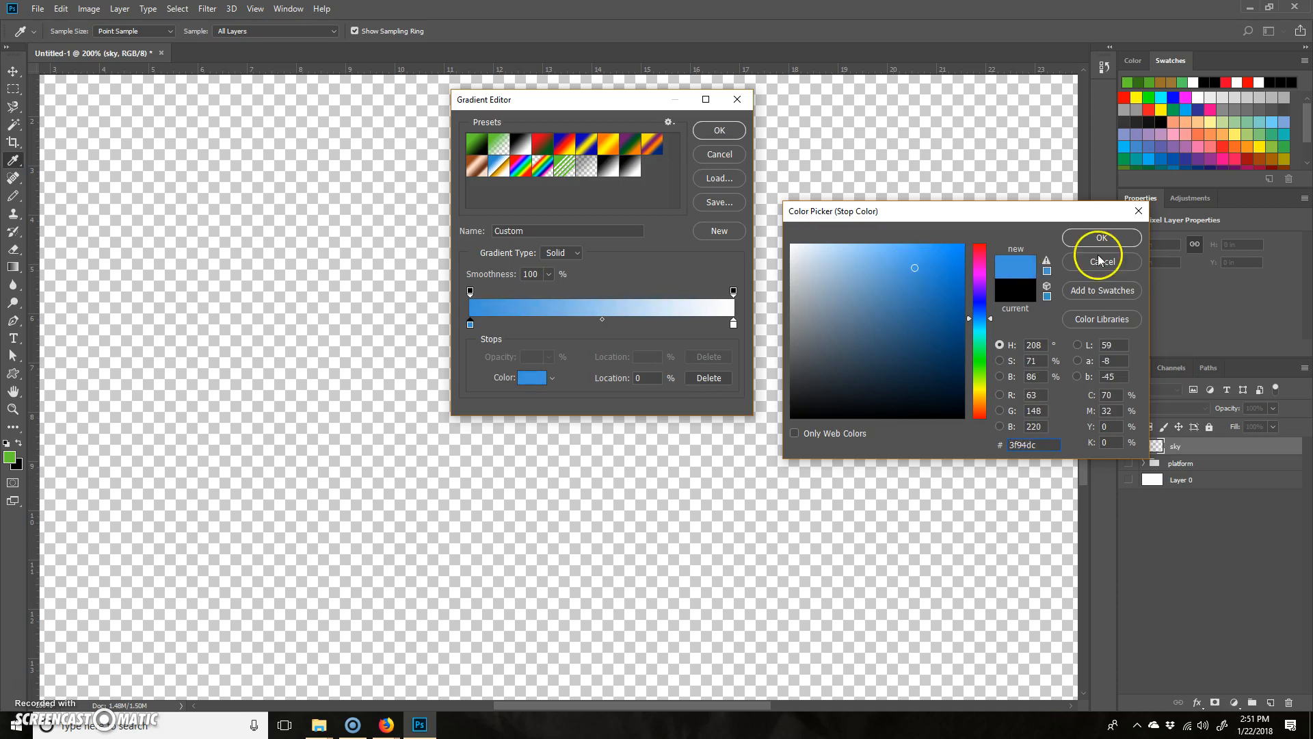
click(1077, 251)
Set the gradient's ending color stop at 100% to the pale blue c8f7fd
click(733, 323)
click(533, 377)
mouse_move(974, 343)
mouse_down()
mouse_move(976, 322)
mouse_move(984, 333)
mouse_up()
mouse_move(887, 284)
mouse_down()
mouse_move(818, 229)
mouse_move(827, 243)
mouse_up()
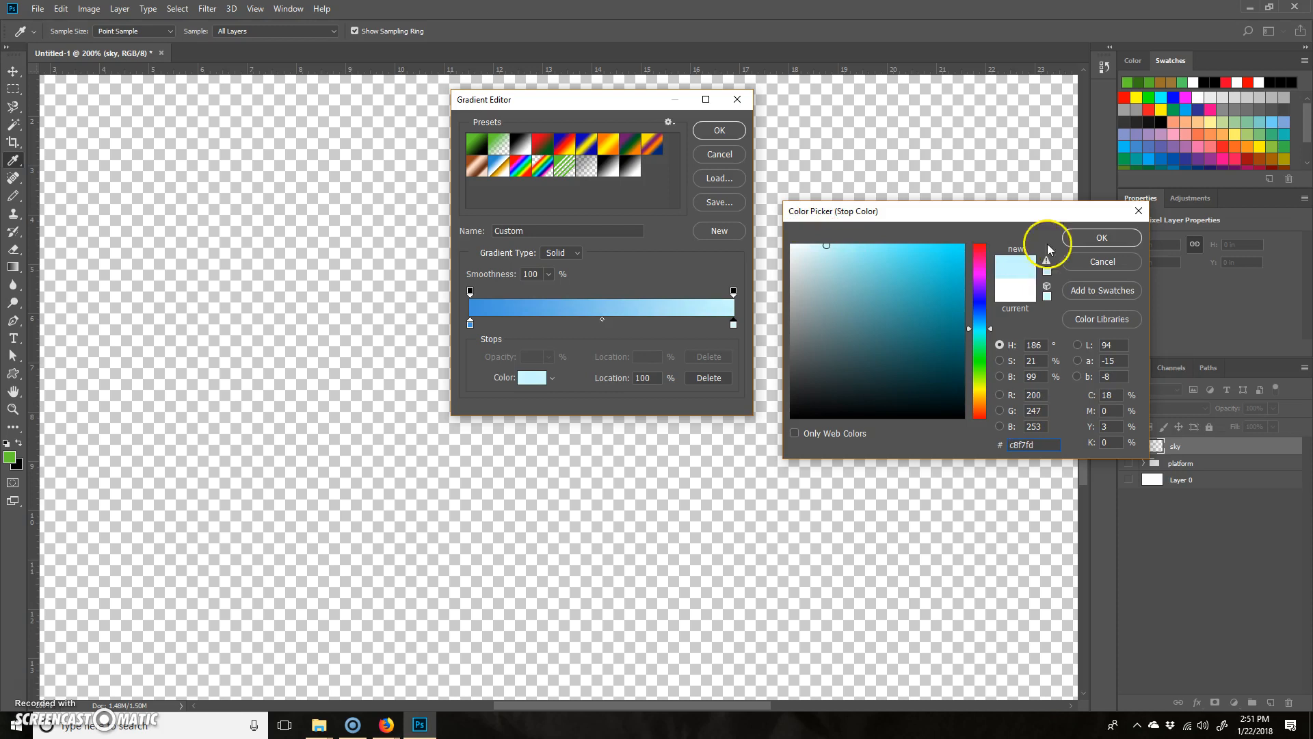
click(1091, 238)
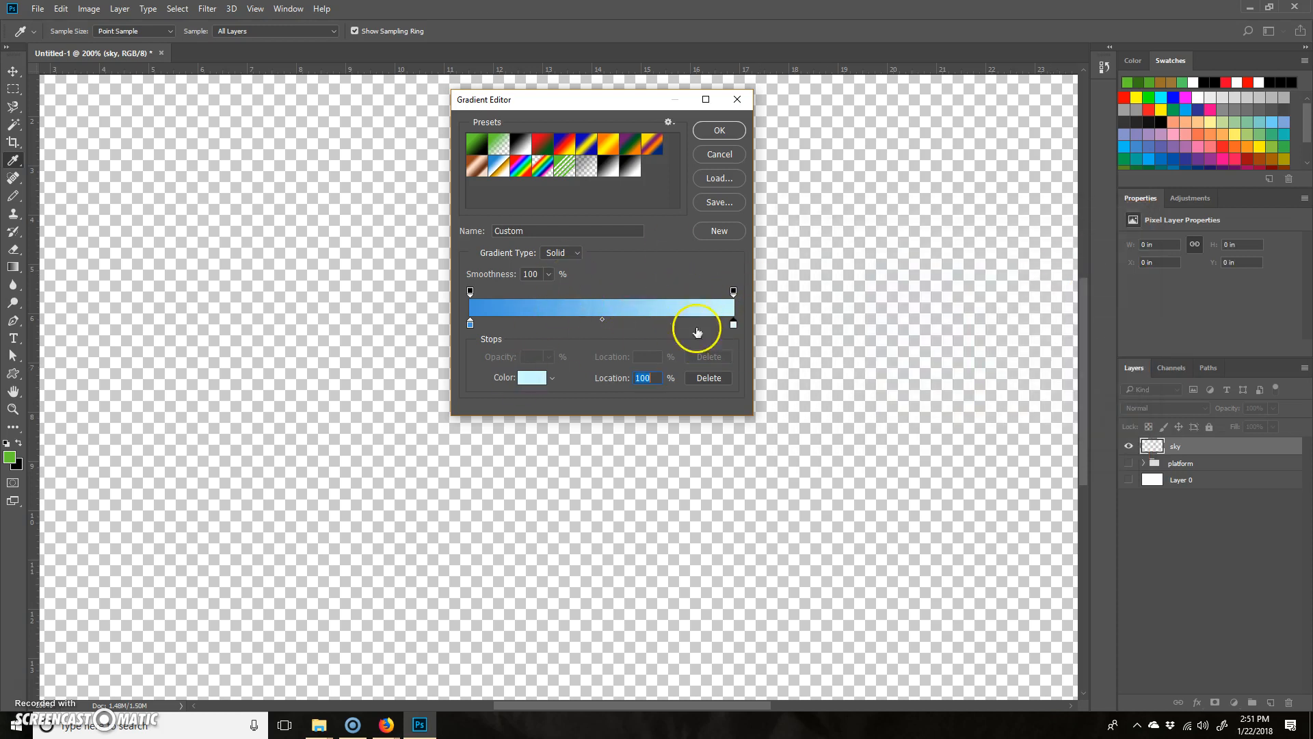
Try the gradient's color midpoint at 76% and 46%, then add a color stop at 27% and remove it
drag(602, 319, 671, 326)
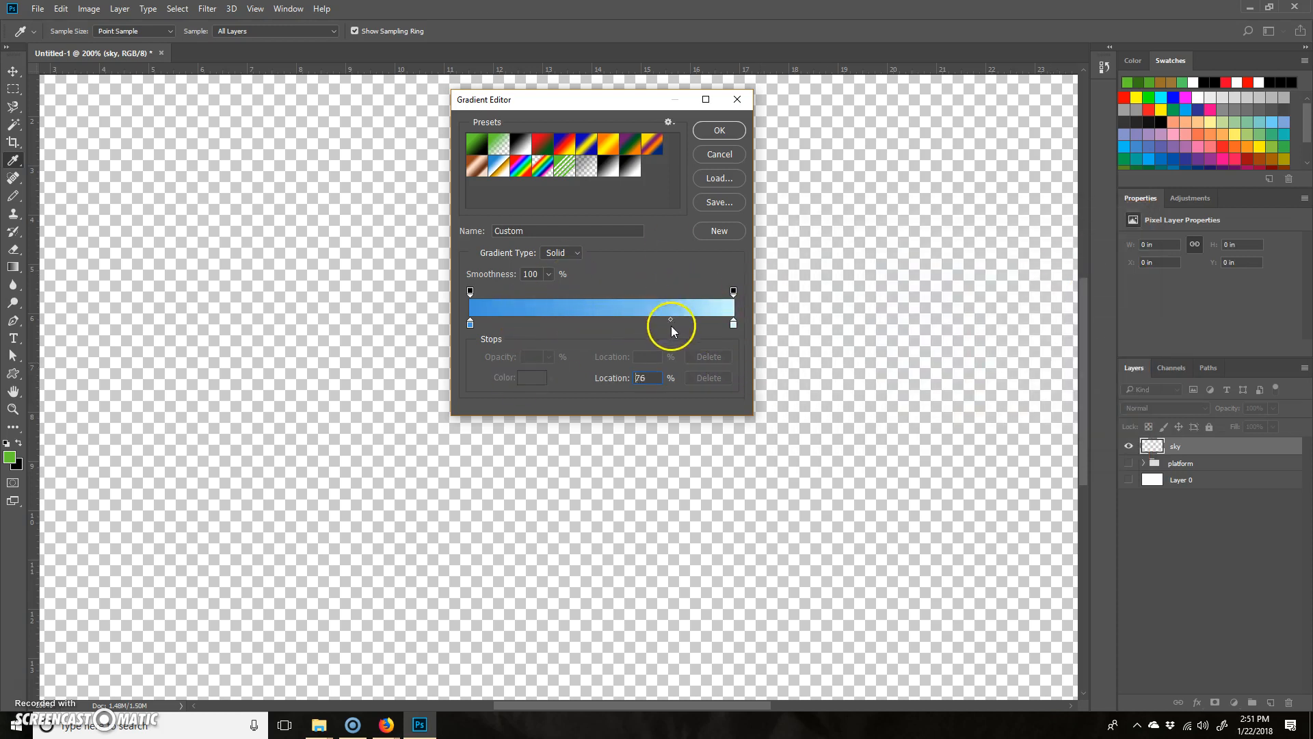
drag(592, 330, 593, 329)
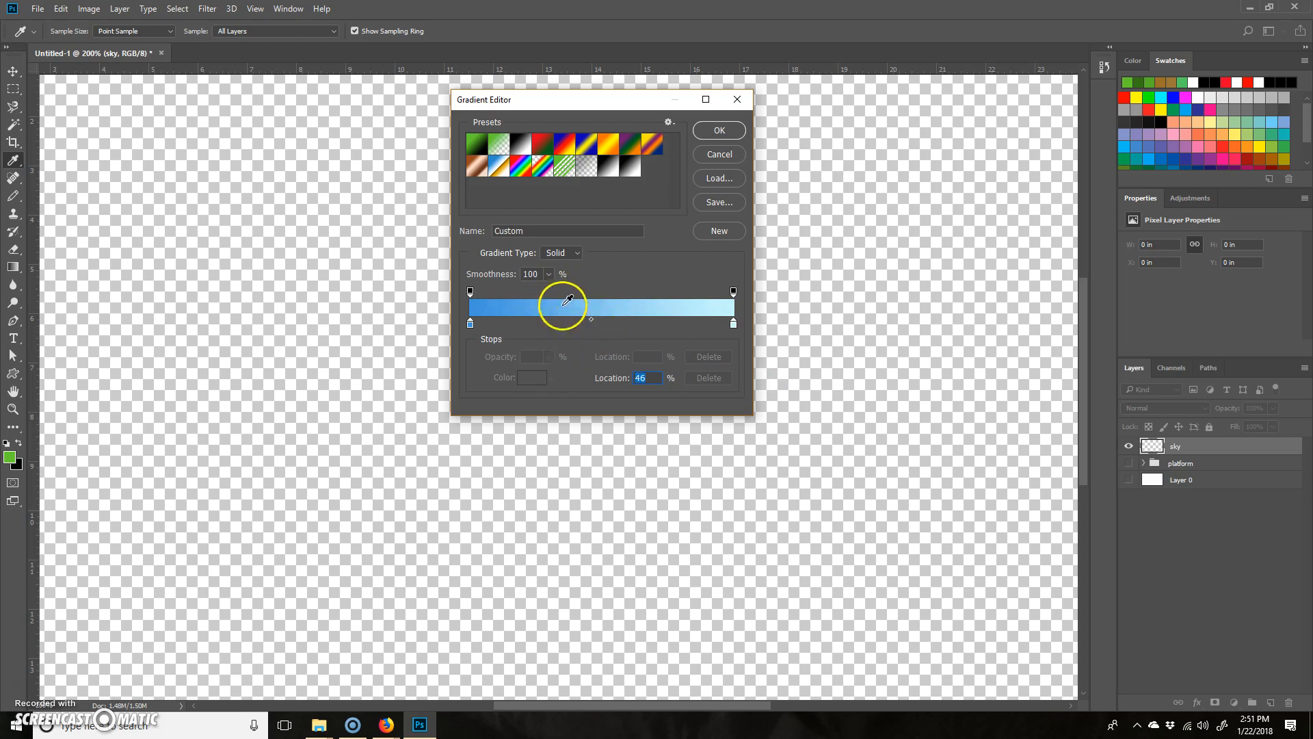
click(542, 322)
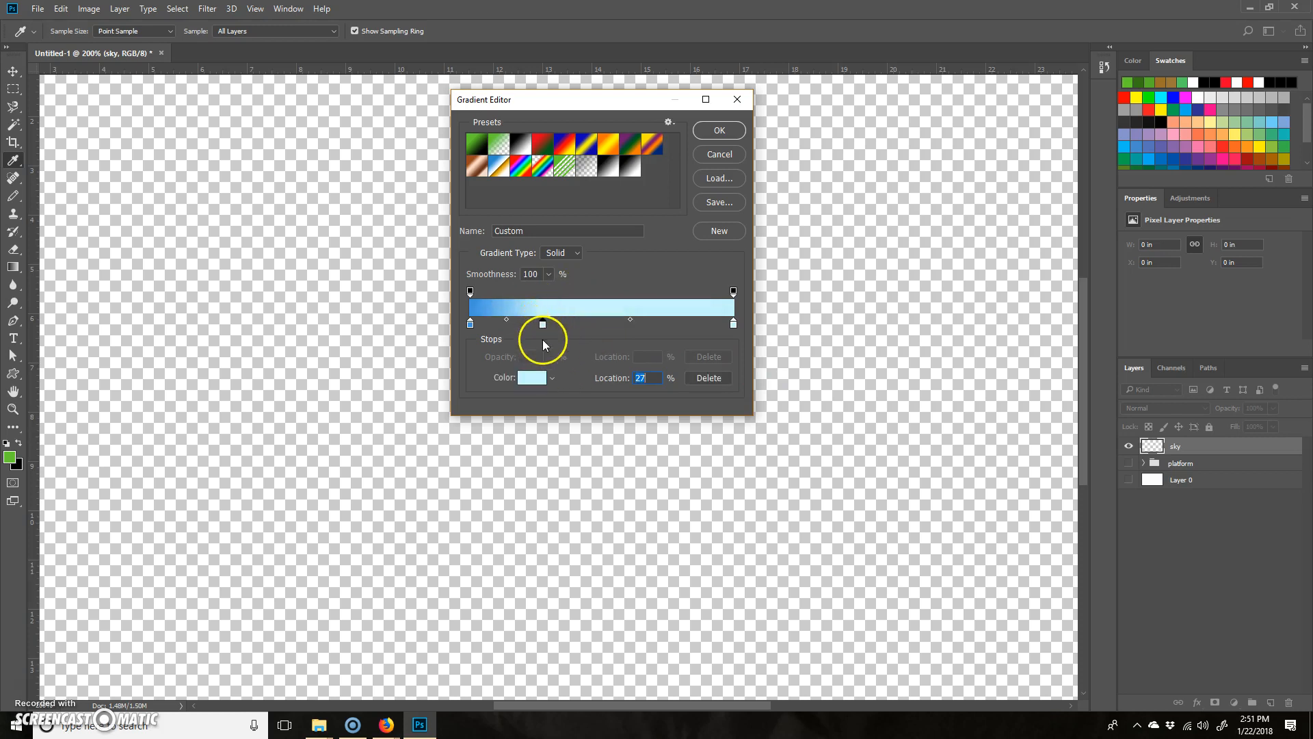
drag(545, 327, 592, 474)
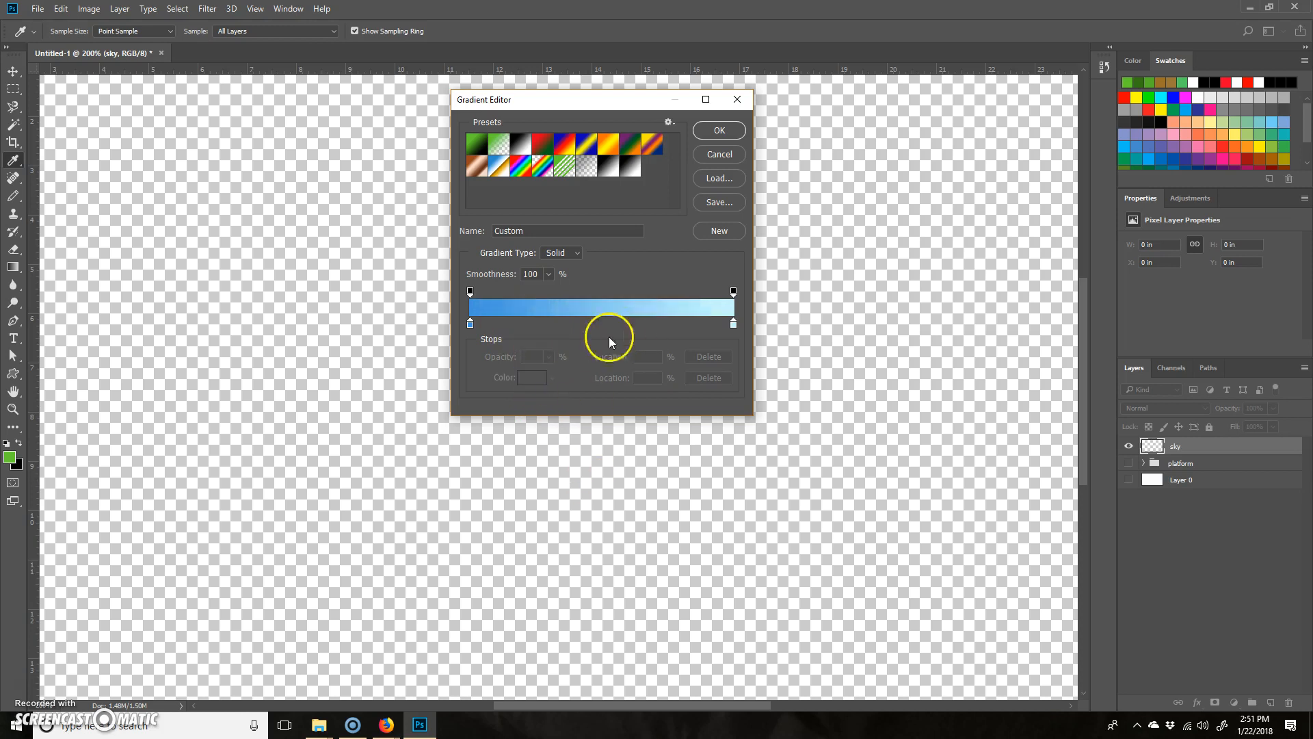
Add a pale blue color stop to the gradient at 80% and accept the edited gradient
click(594, 325)
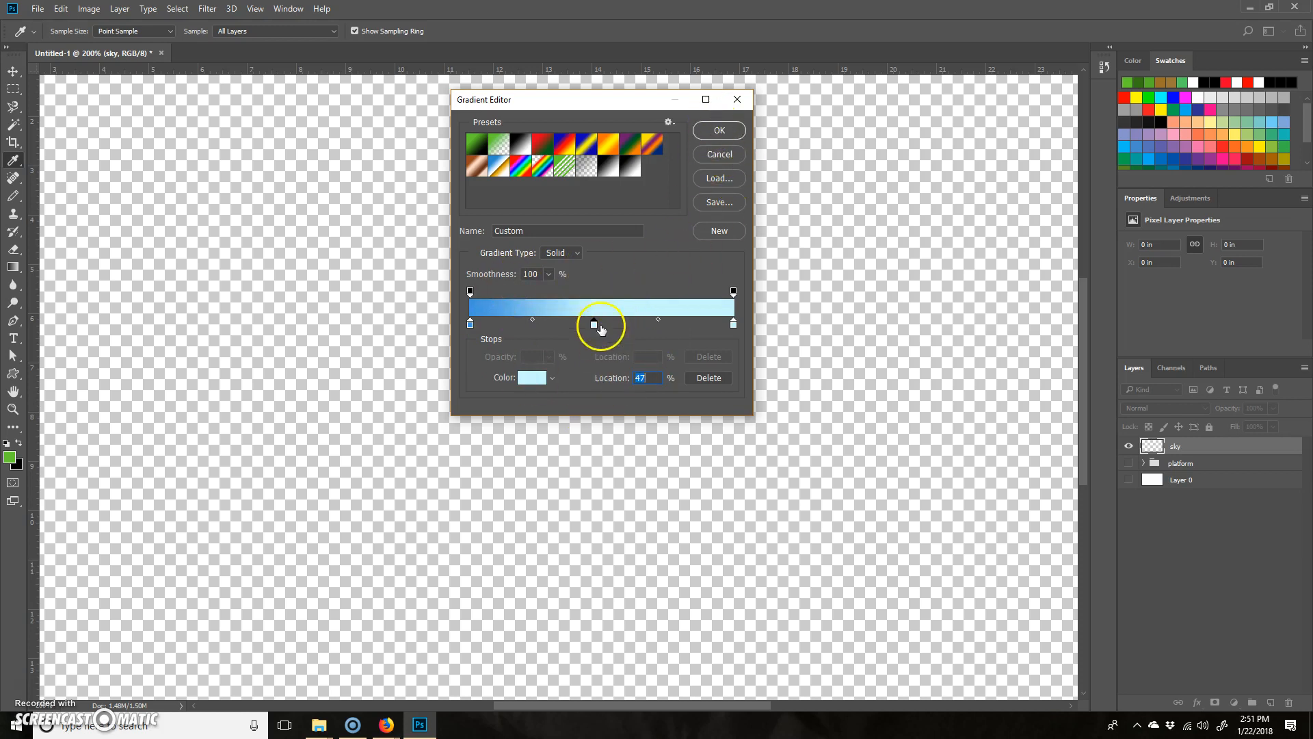
drag(593, 324, 679, 327)
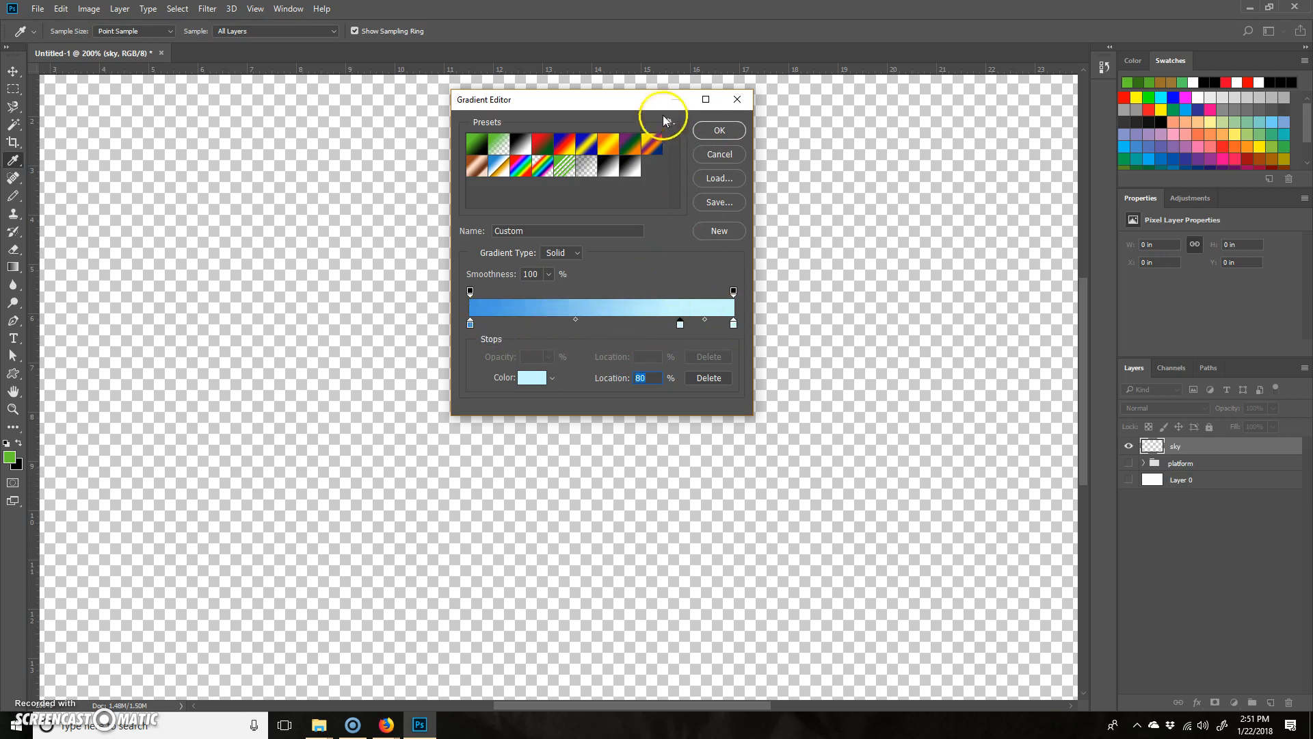
click(719, 130)
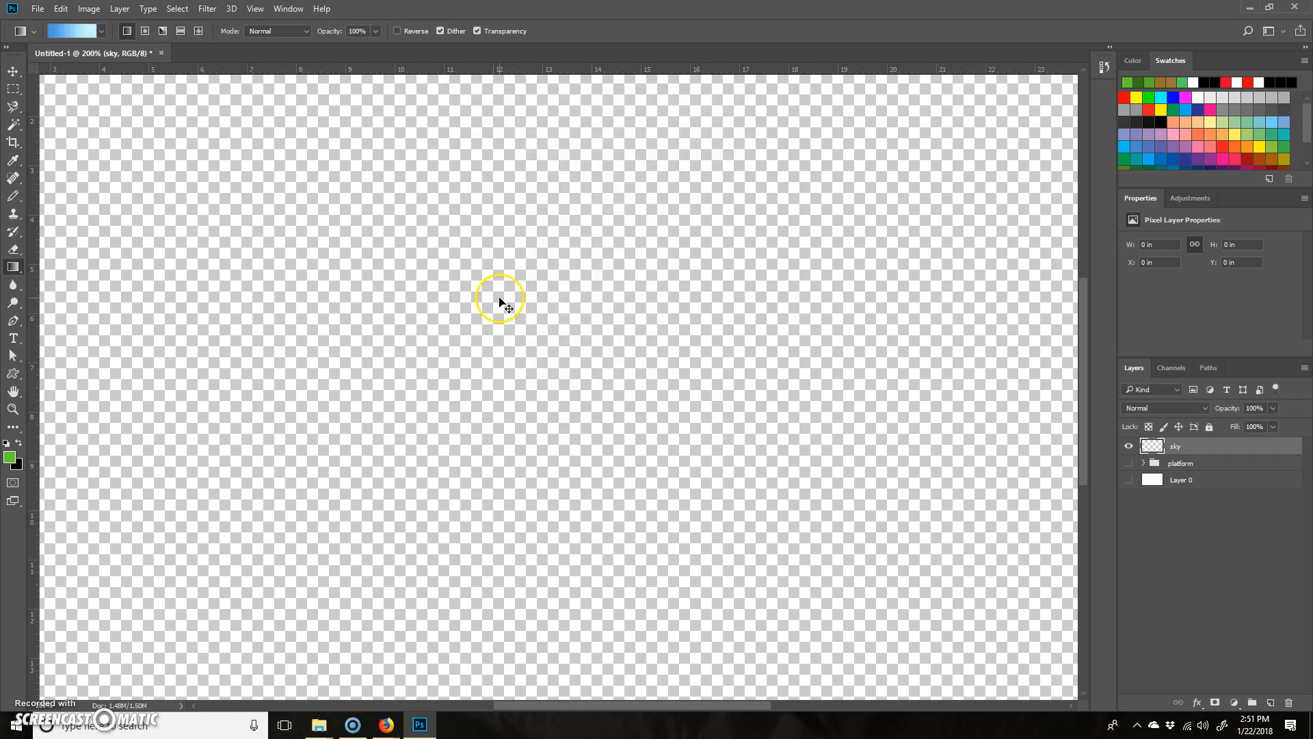
Try a very short gradient and a diagonal one from lower left to upper right on the sky layer, undoing each
key(ctrl+minus)
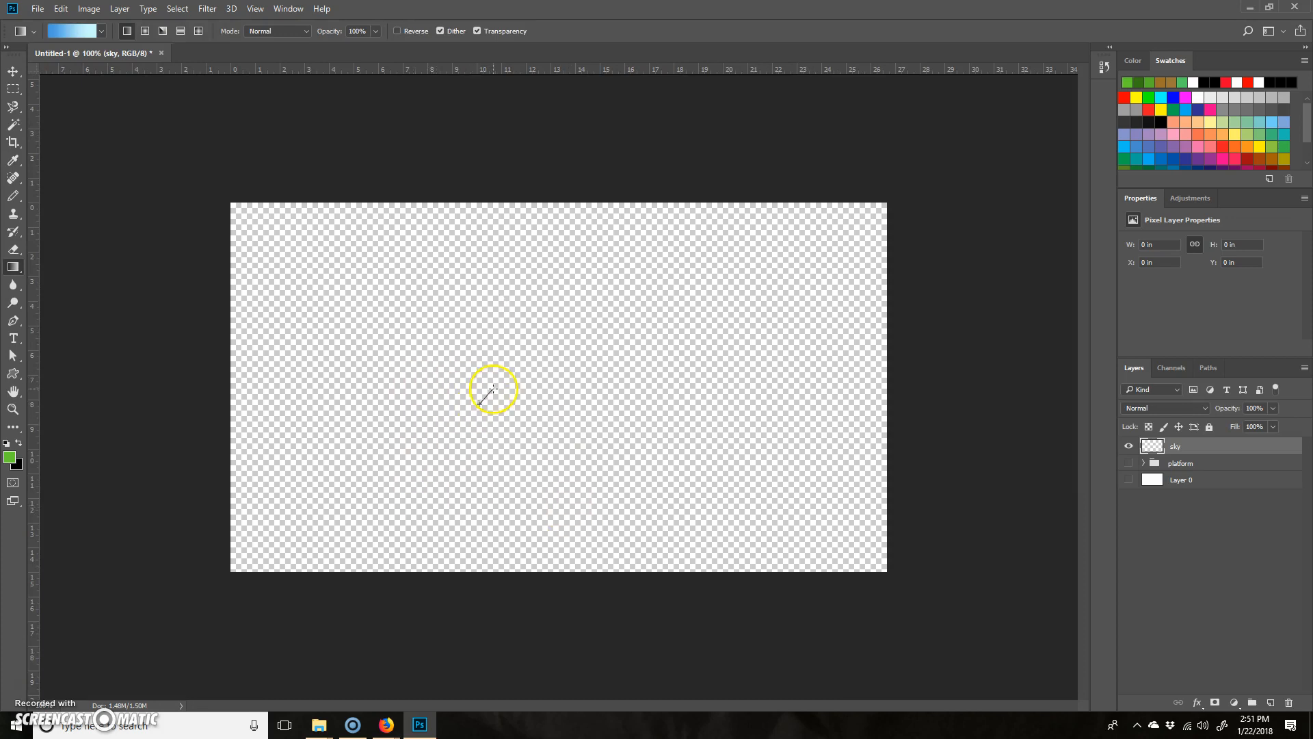
drag(492, 389, 493, 393)
key(ctrl+z)
drag(397, 561, 766, 235)
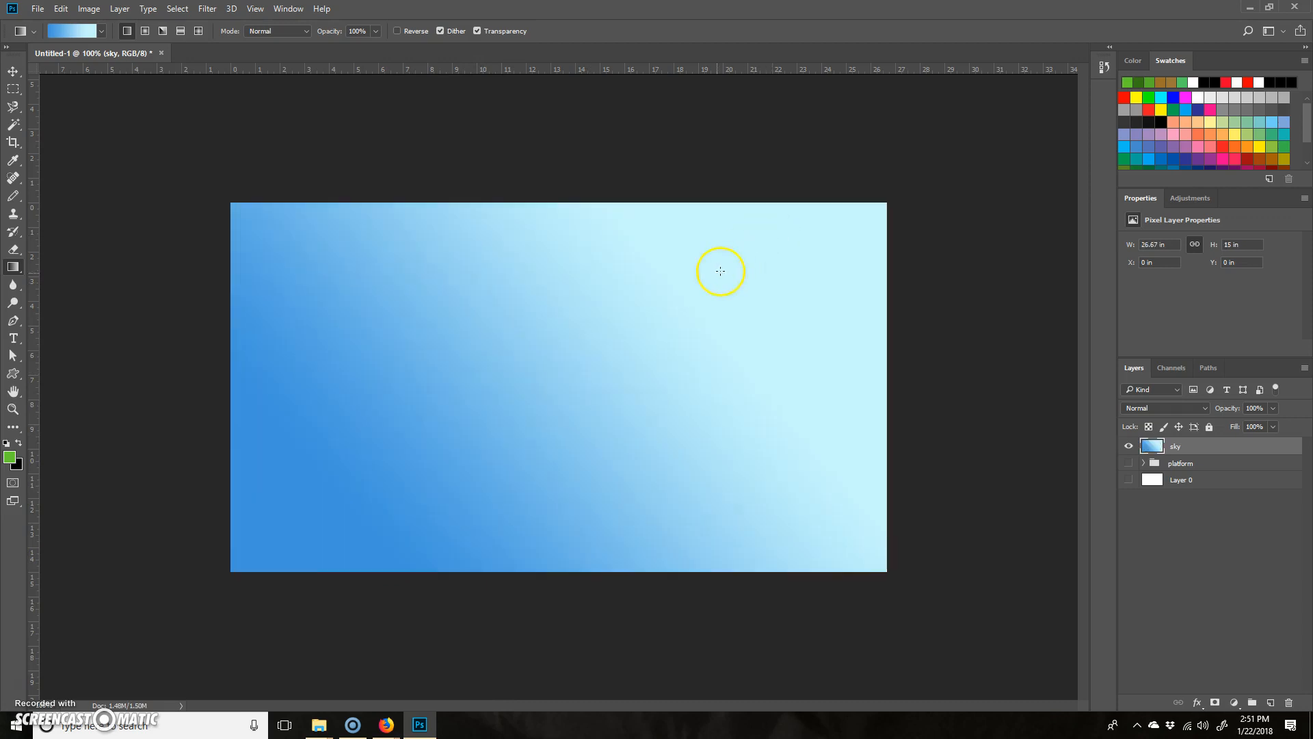
key(ctrl+z)
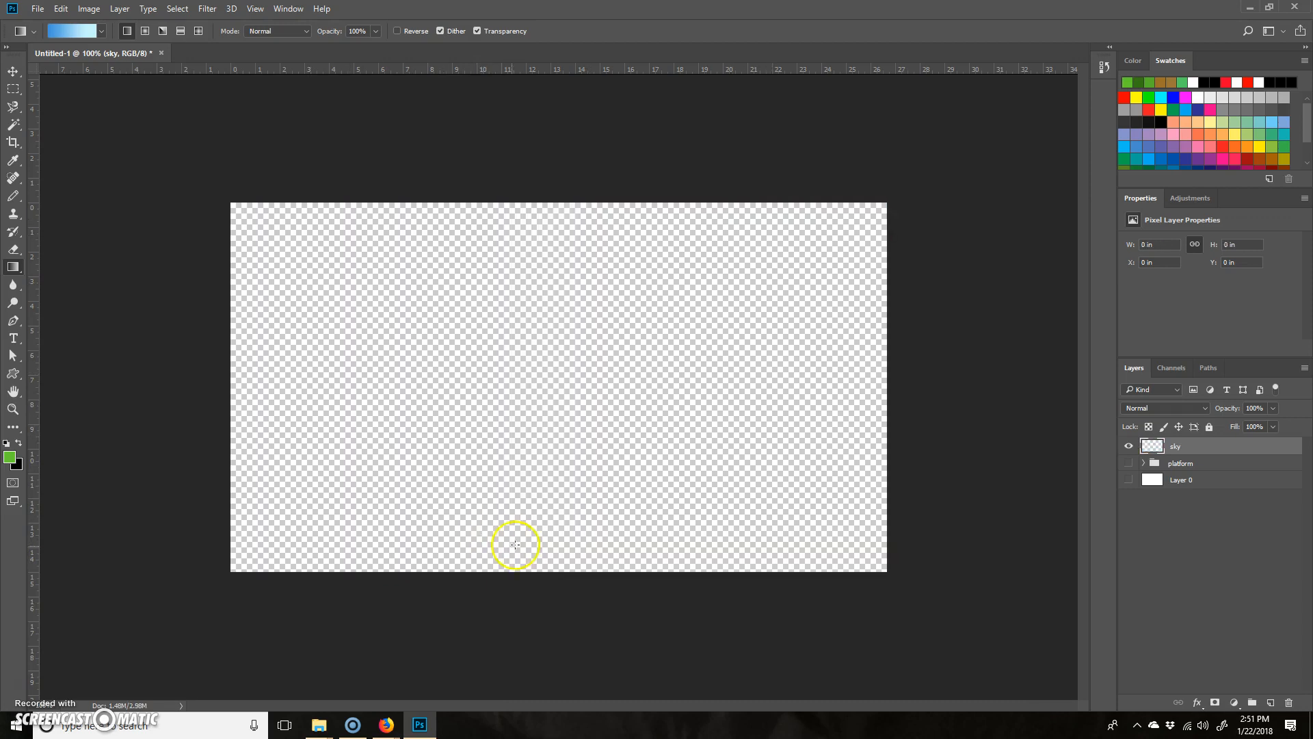
Try the gradient upward, undo it, and fill the sky layer with it running from the canvas's upper edge to its lower edge
drag(534, 479, 475, 208)
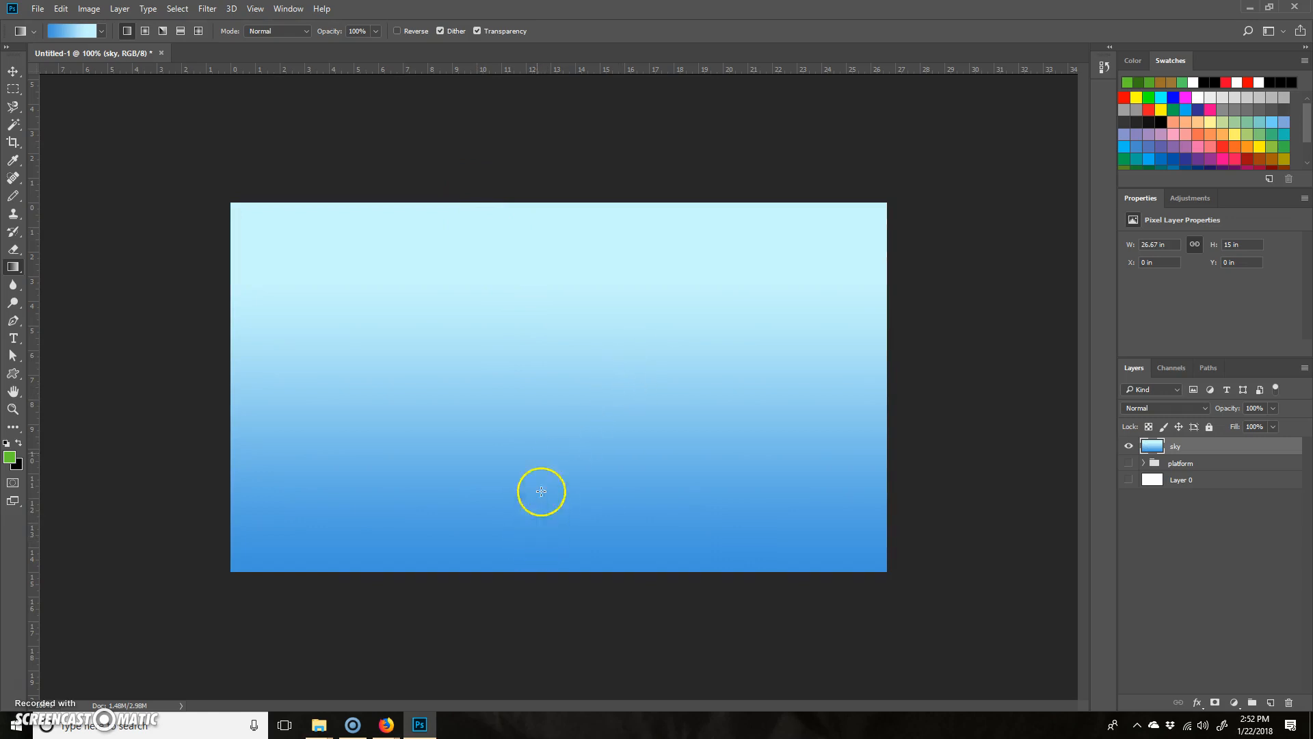
key(ctrl+z)
drag(543, 207, 571, 558)
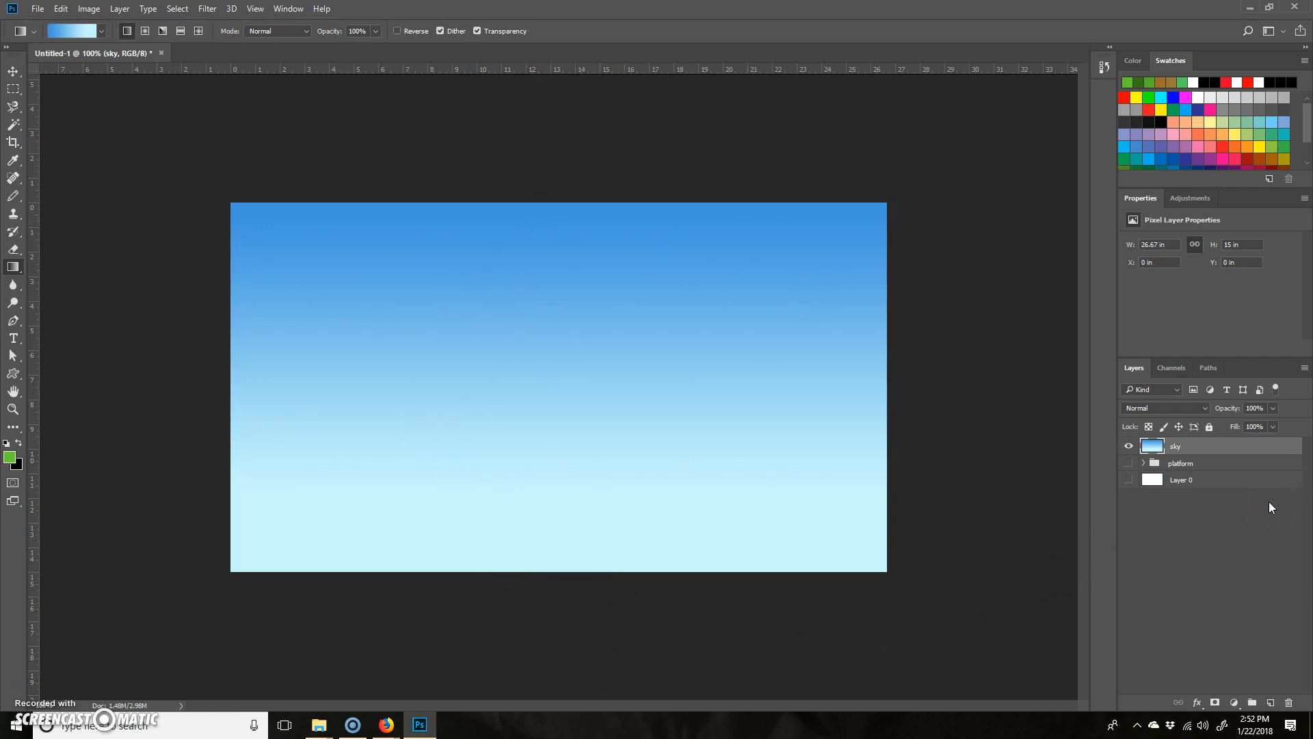
Create a new layer above the sky layer and name it clouds
click(1201, 448)
click(1269, 702)
double_click(1181, 446)
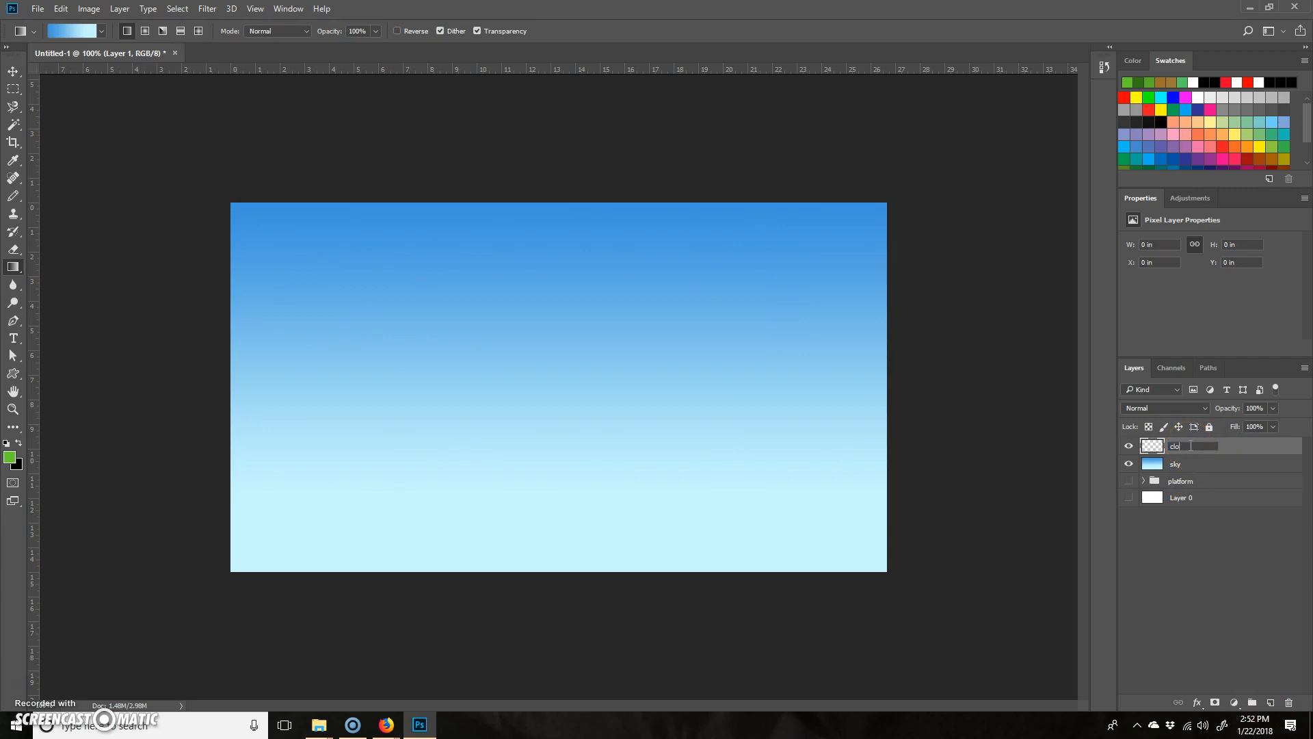
key(Return)
Show the platform group, move it above the clouds layer, and hide it again
click(1182, 481)
click(1128, 481)
drag(1181, 474, 1183, 444)
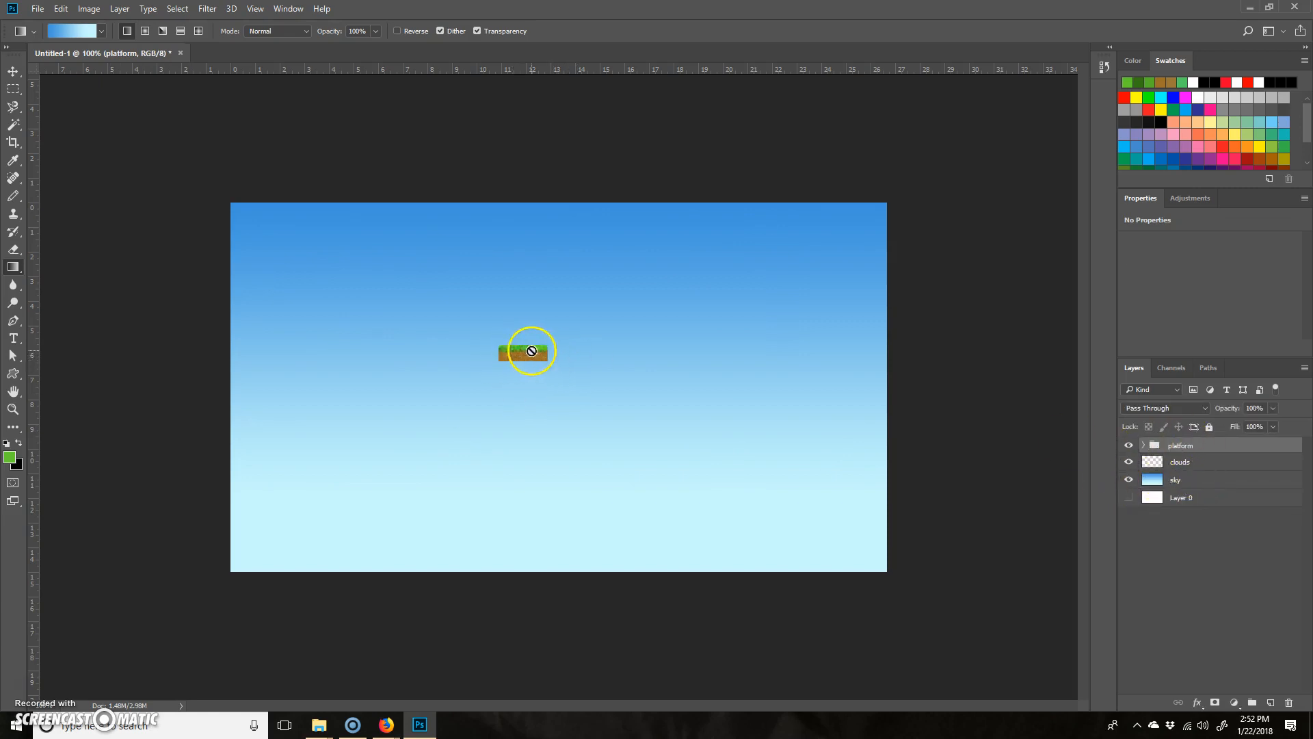
click(1129, 446)
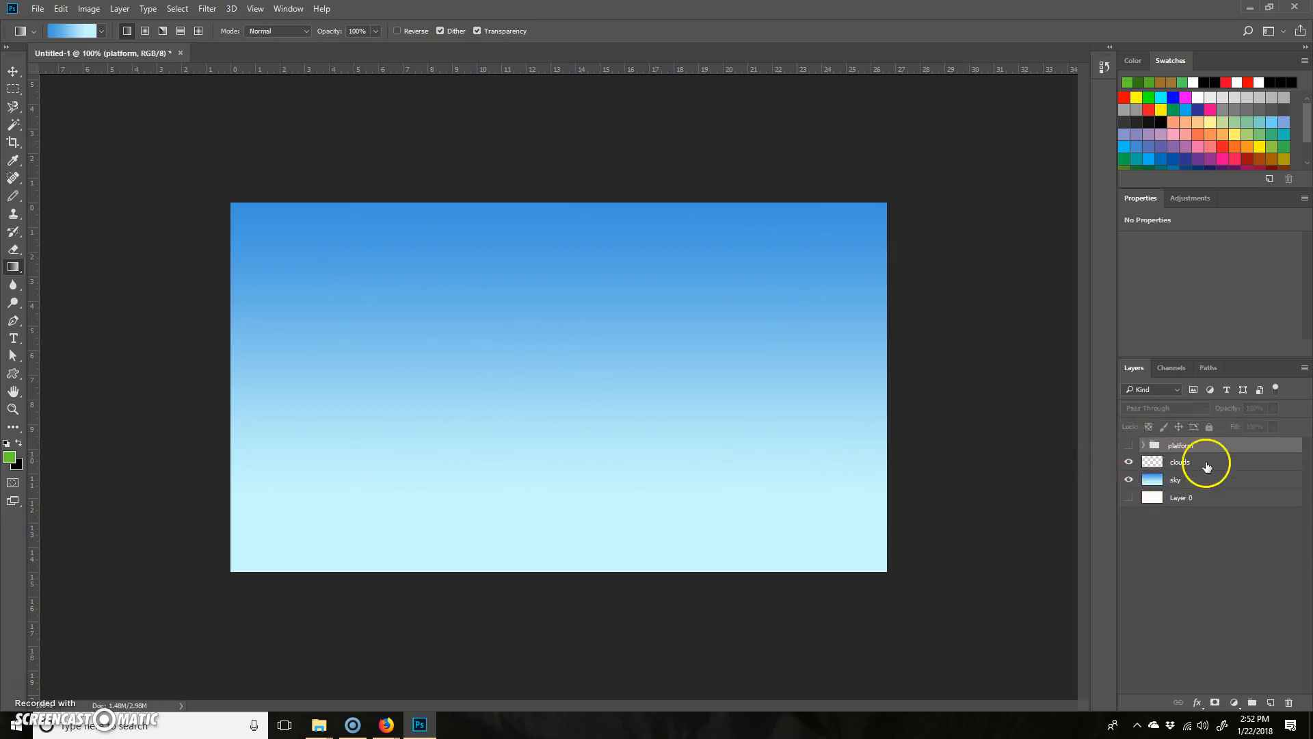
Make the clouds layer active and switch to the Elliptical Marquee tool
click(1203, 462)
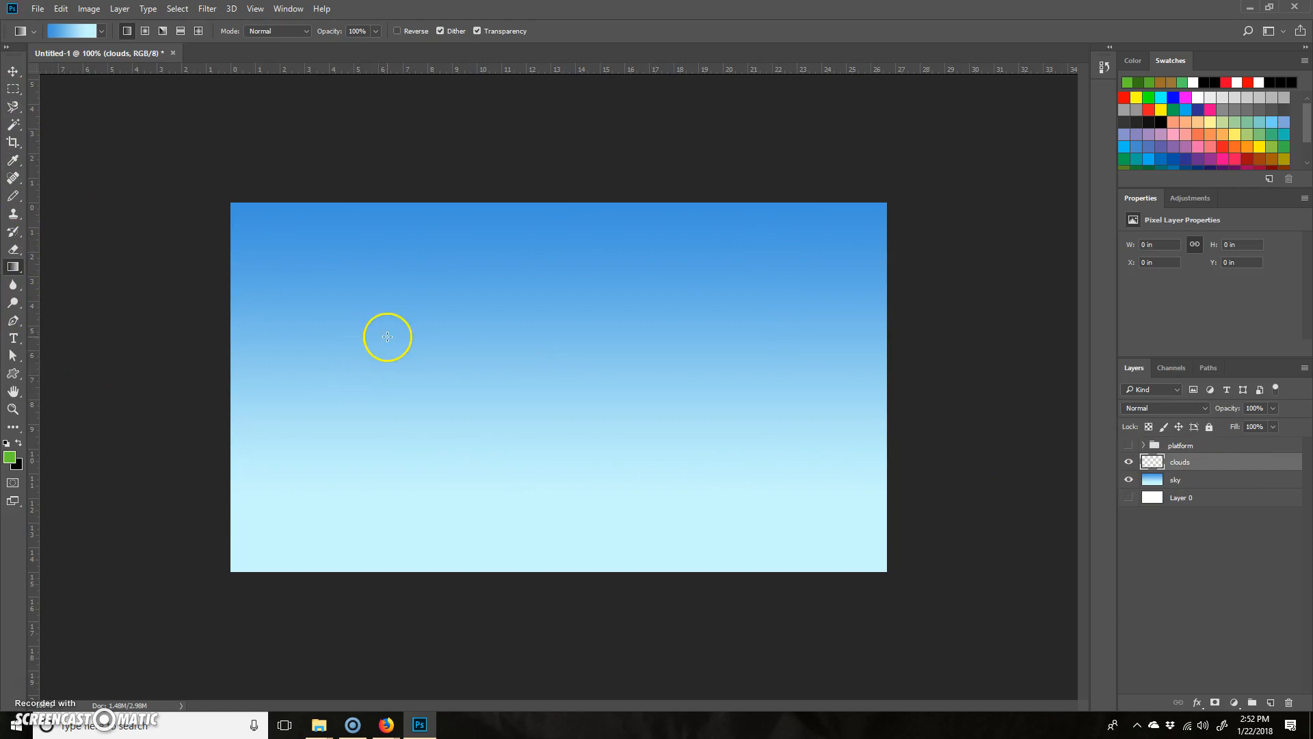
key(ctrl+plus)
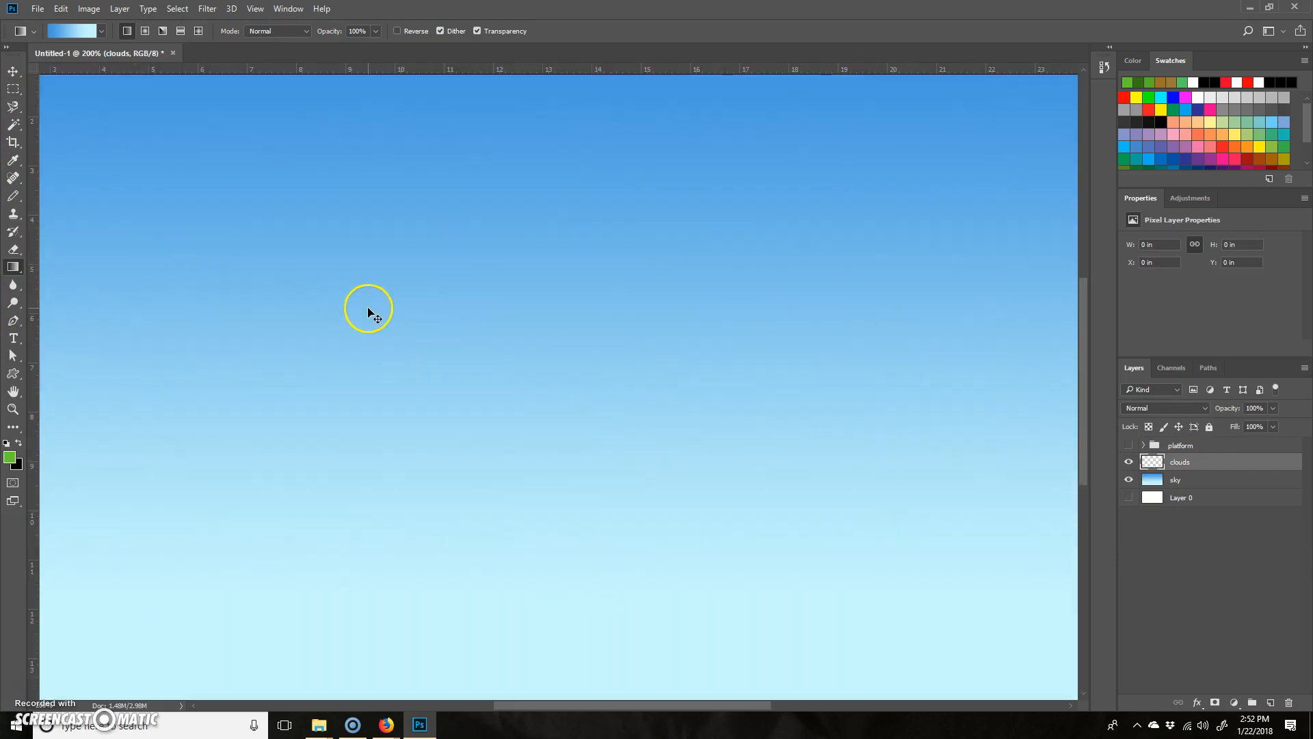
key(ctrl+minus)
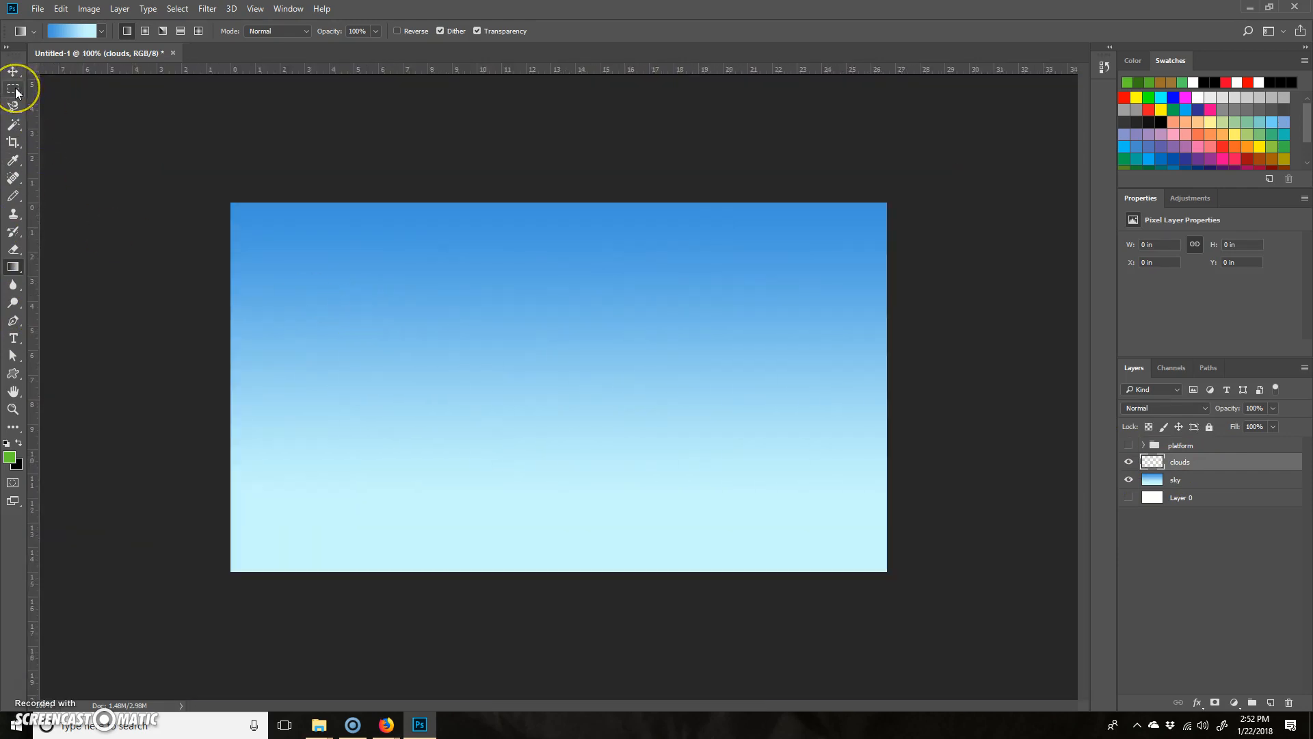
click(17, 92)
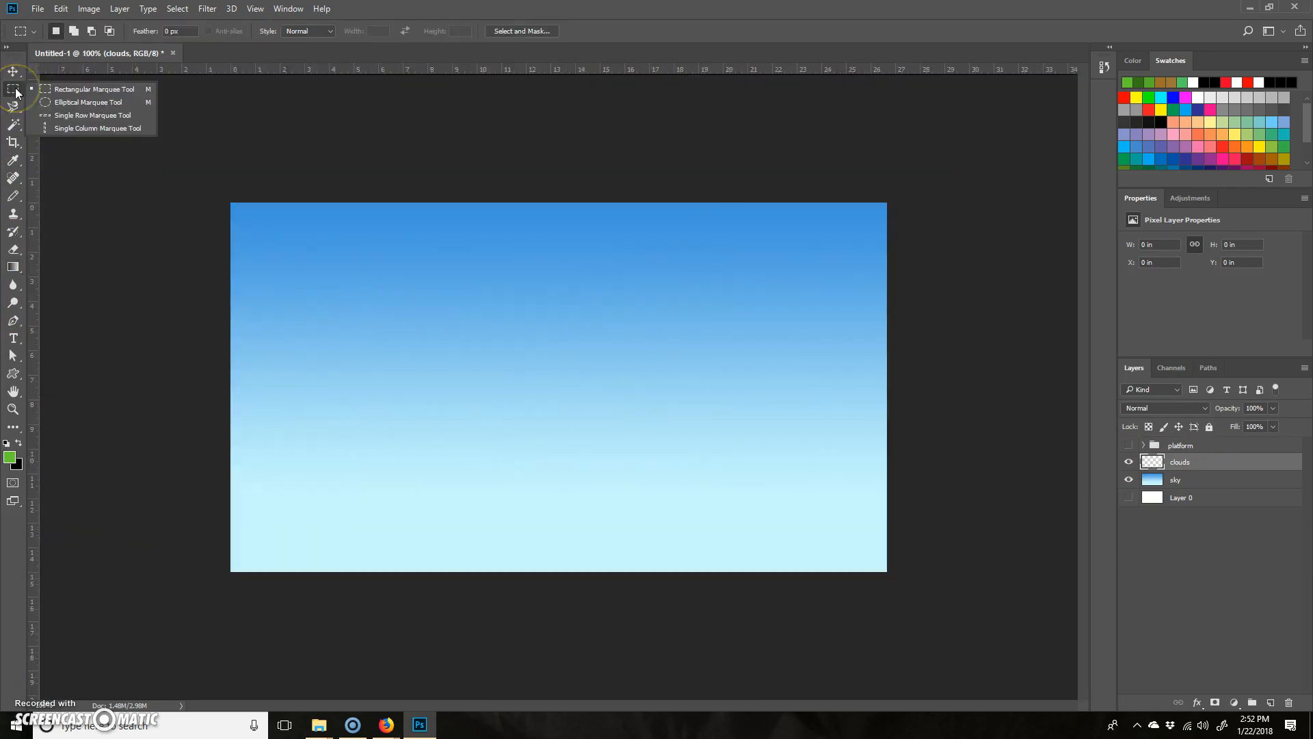
click(96, 103)
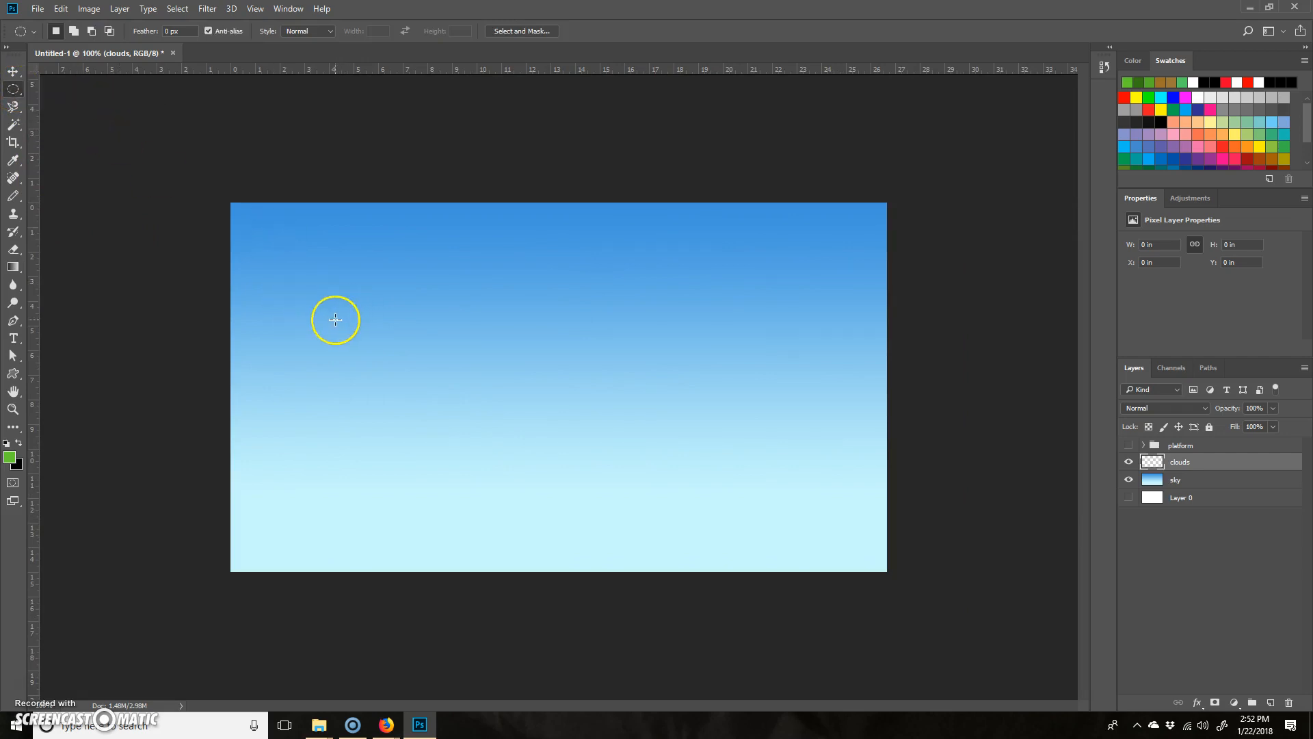
key(ctrl+plus)
Try to combine an elliptical selection with a second separate ellipse about 0.75 by 1 inch on the sky
drag(247, 373, 322, 325)
key(shift)
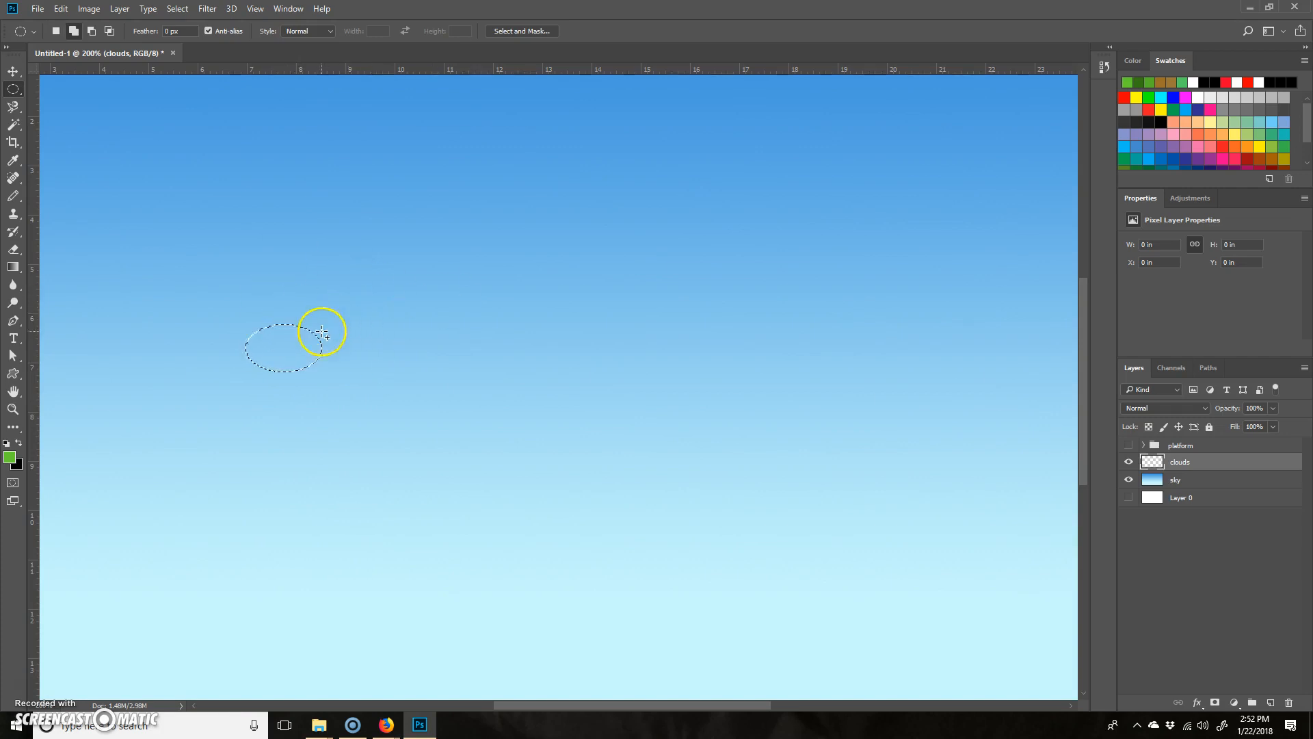
drag(411, 340, 448, 298)
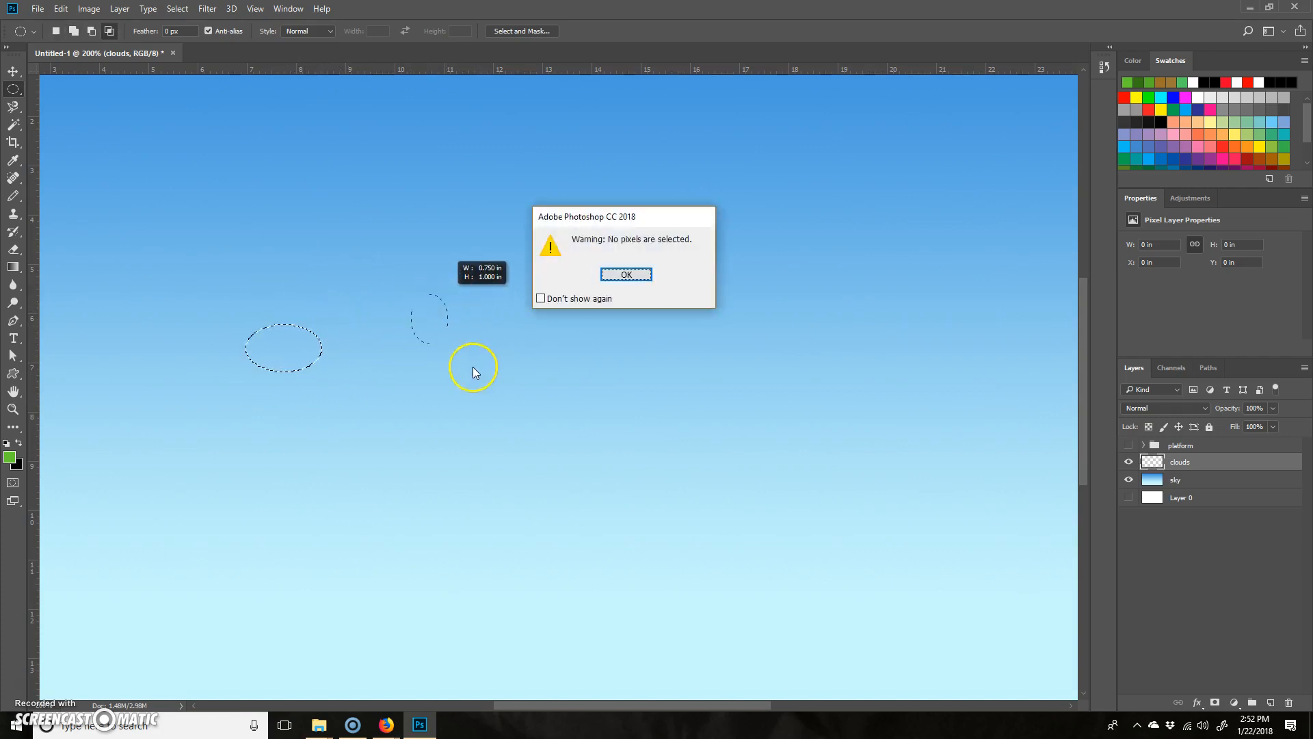
click(604, 273)
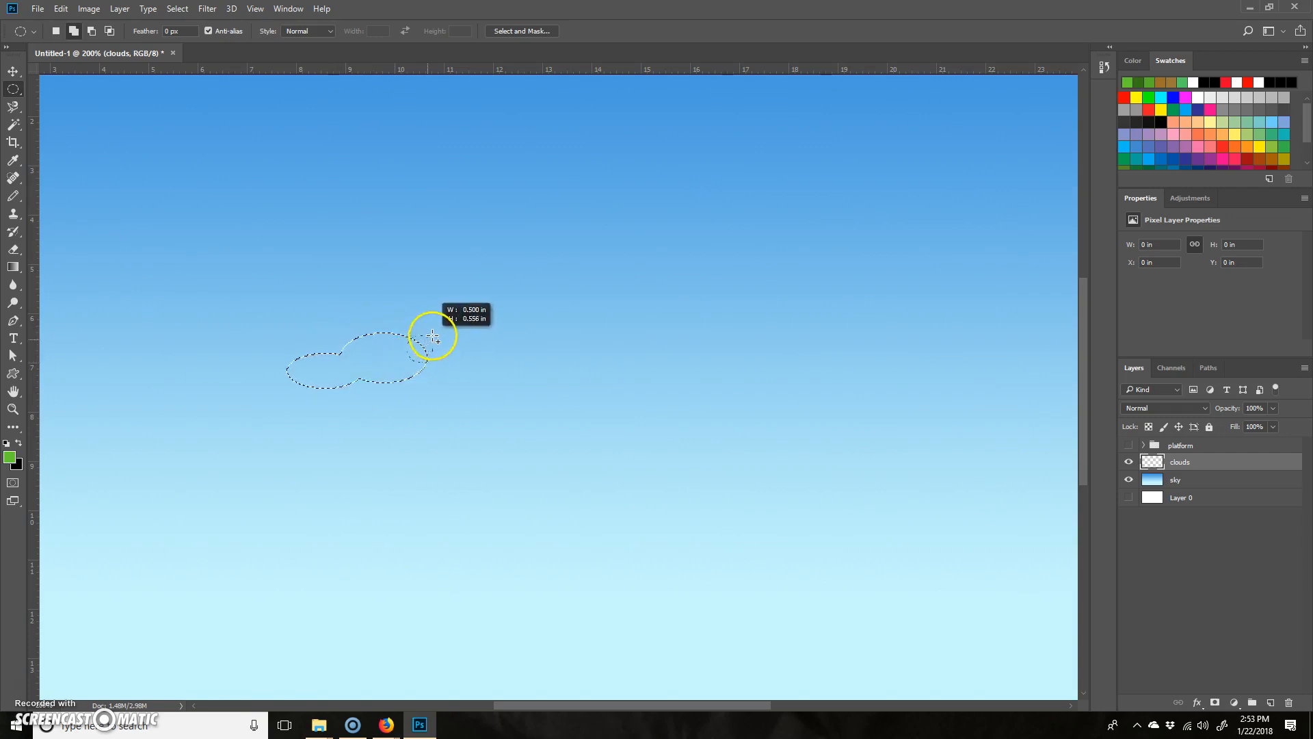
Build three cloud-shaped selections from overlapping ellipses: a long one at left, a puffy one at upper center and a large one at lower right
drag(399, 385, 498, 375)
drag(570, 340, 677, 305)
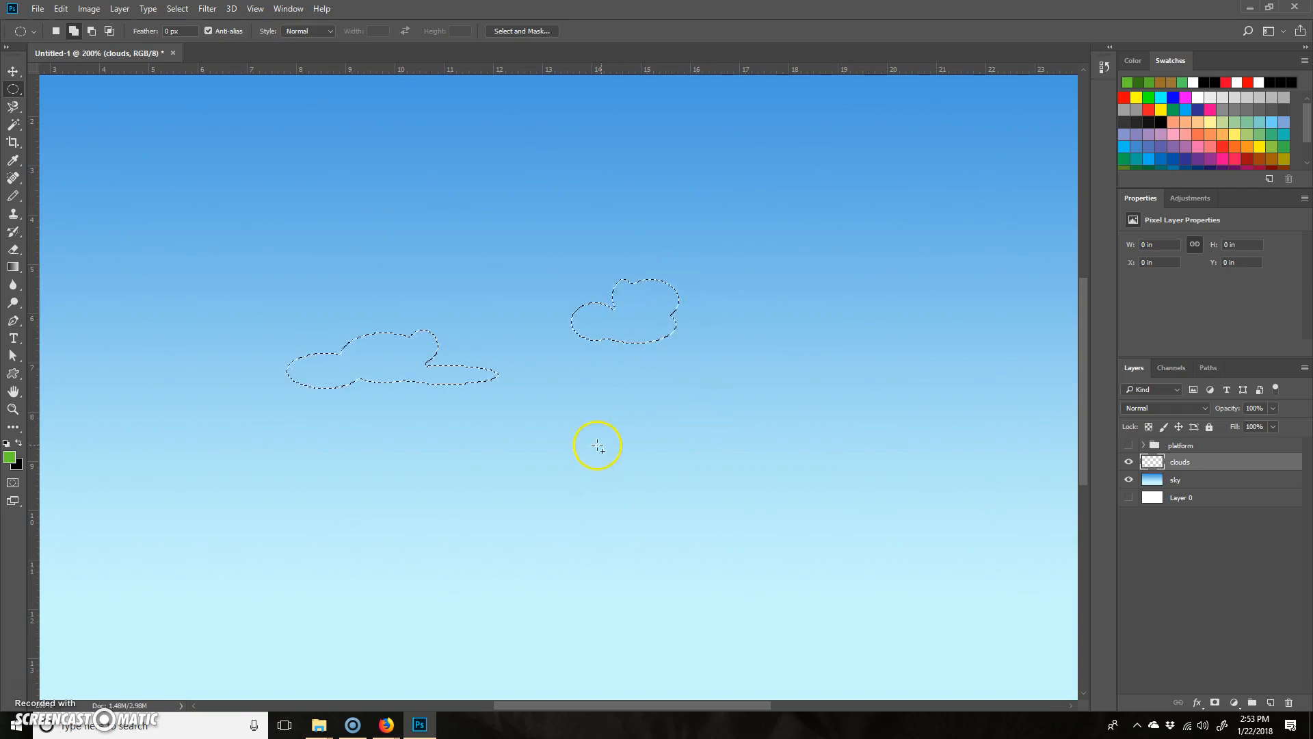
drag(610, 476, 779, 398)
drag(712, 426, 744, 380)
drag(765, 471, 840, 443)
key(ctrl+z)
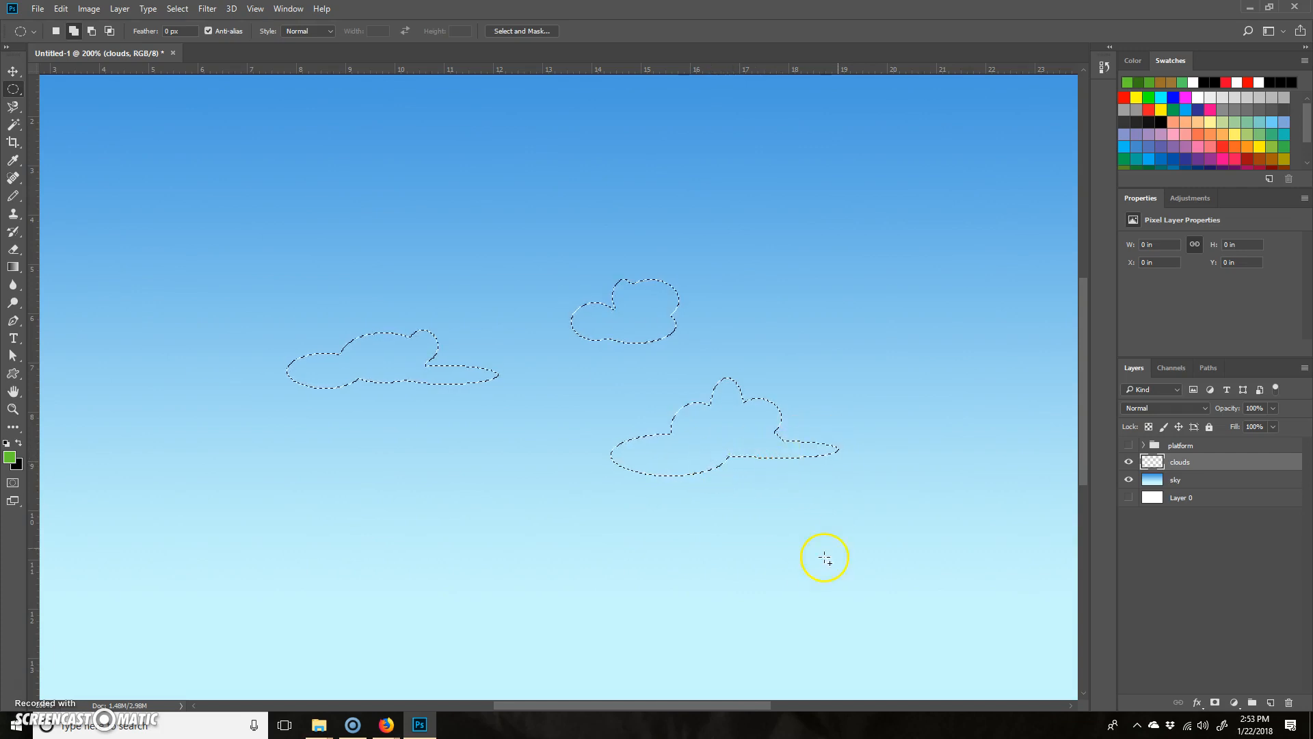
Add two more cloud-shaped selections from overlapping ellipses below the left cloud, a medium one and a small one beside it
drag(253, 471, 353, 441)
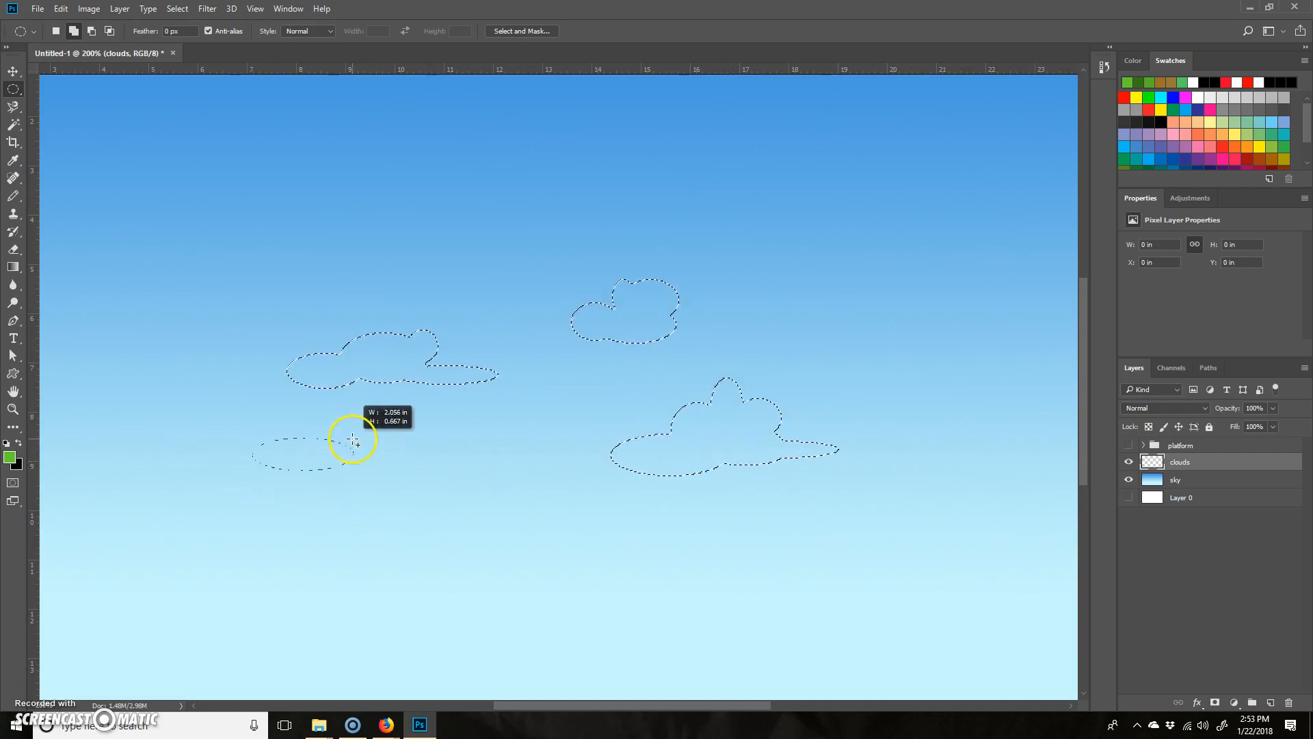
drag(290, 489, 352, 460)
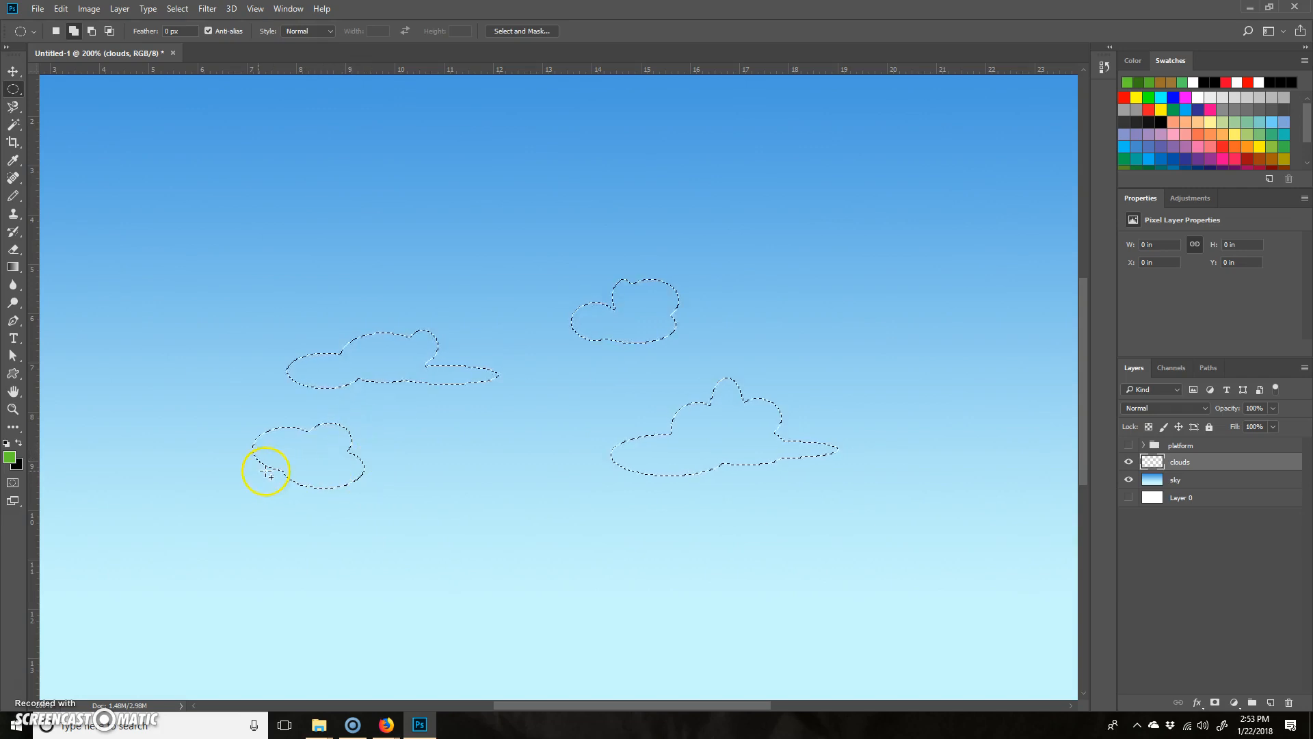
drag(436, 514, 489, 481)
drag(489, 495, 468, 468)
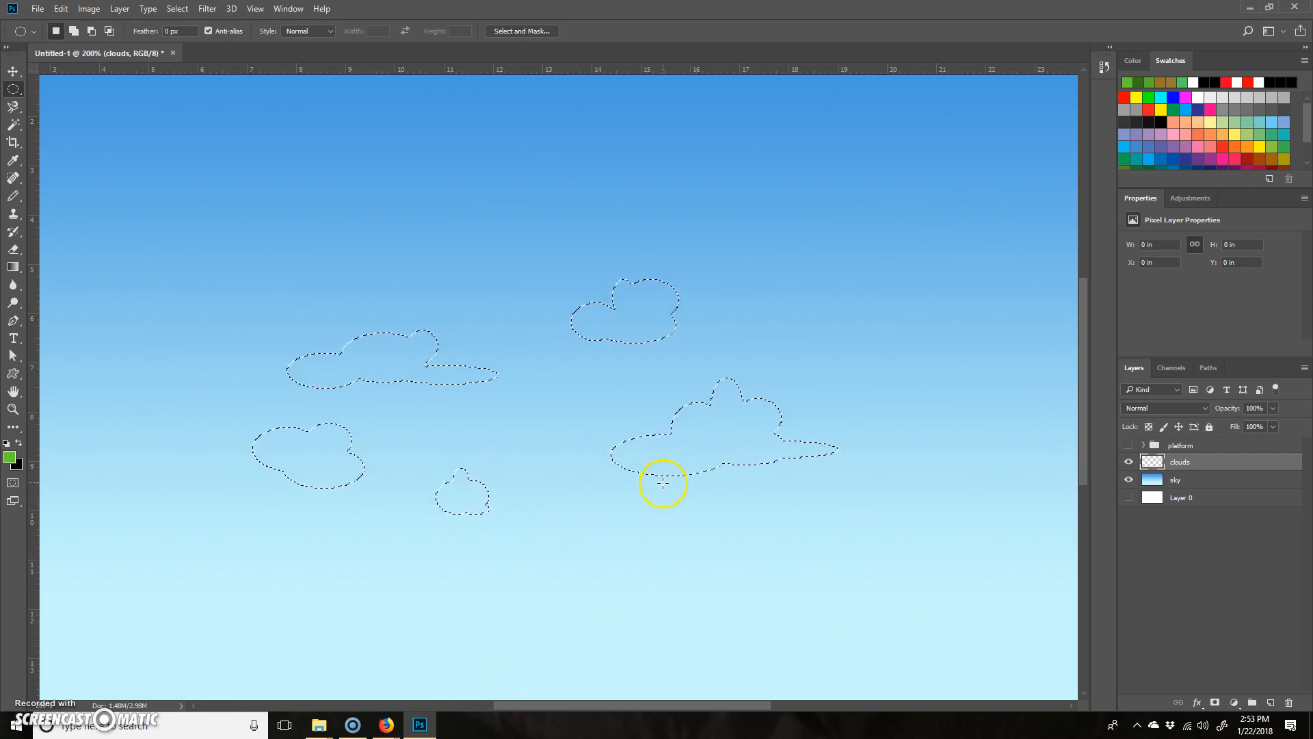
Set the foreground color to white ffffff and fill the five cloud selections with the Paint Bucket
click(12, 268)
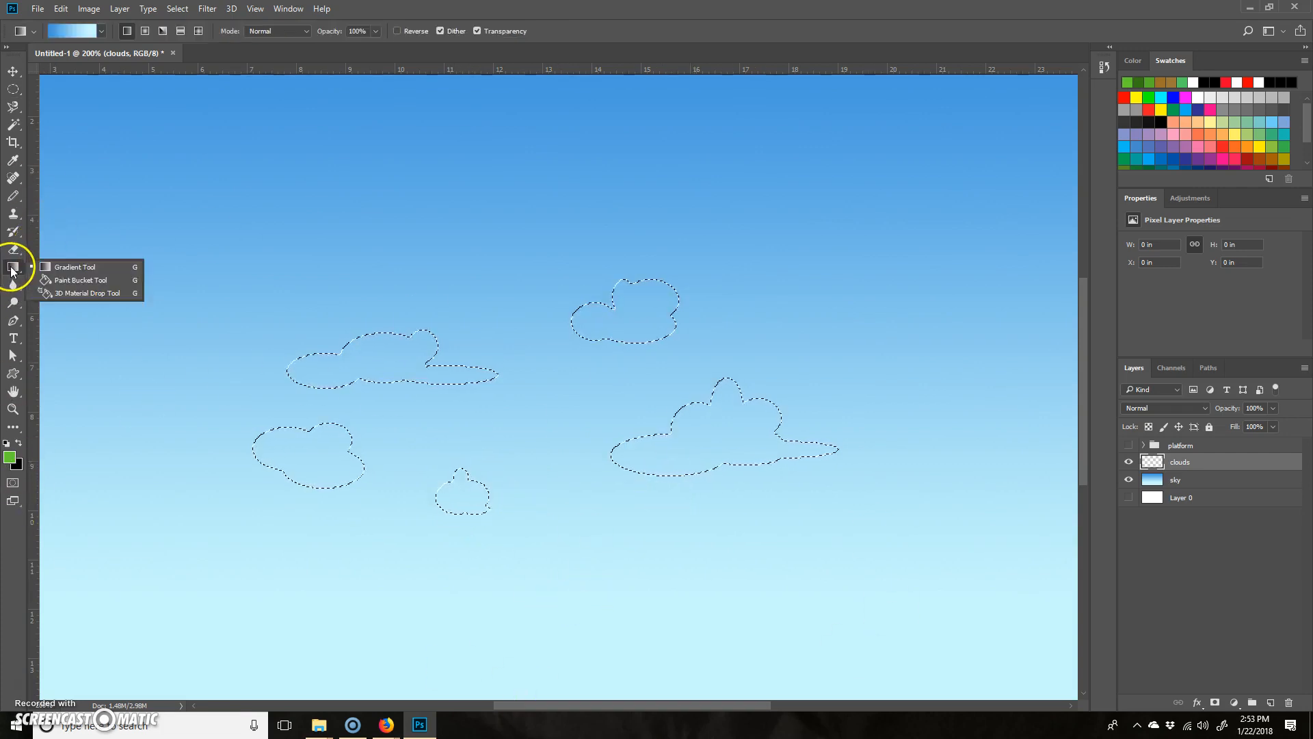
click(87, 281)
click(8, 459)
drag(932, 296, 791, 244)
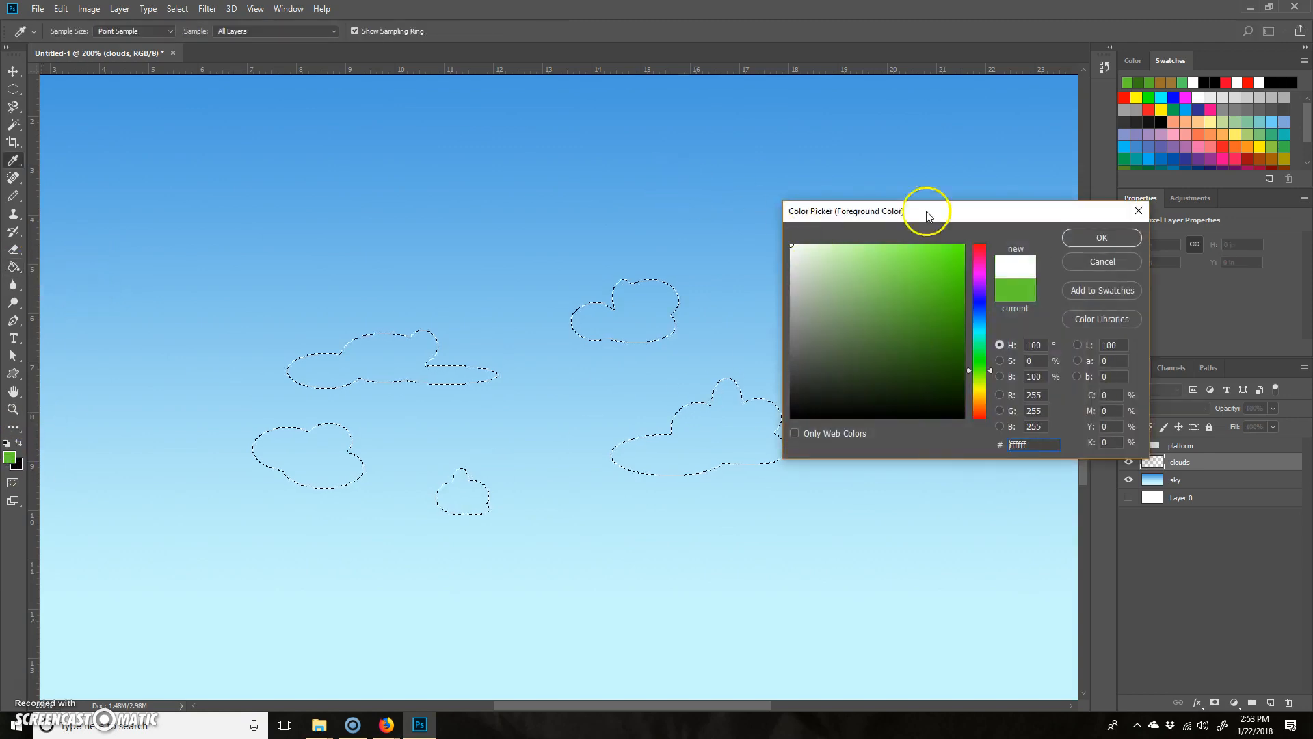
click(1086, 241)
click(643, 310)
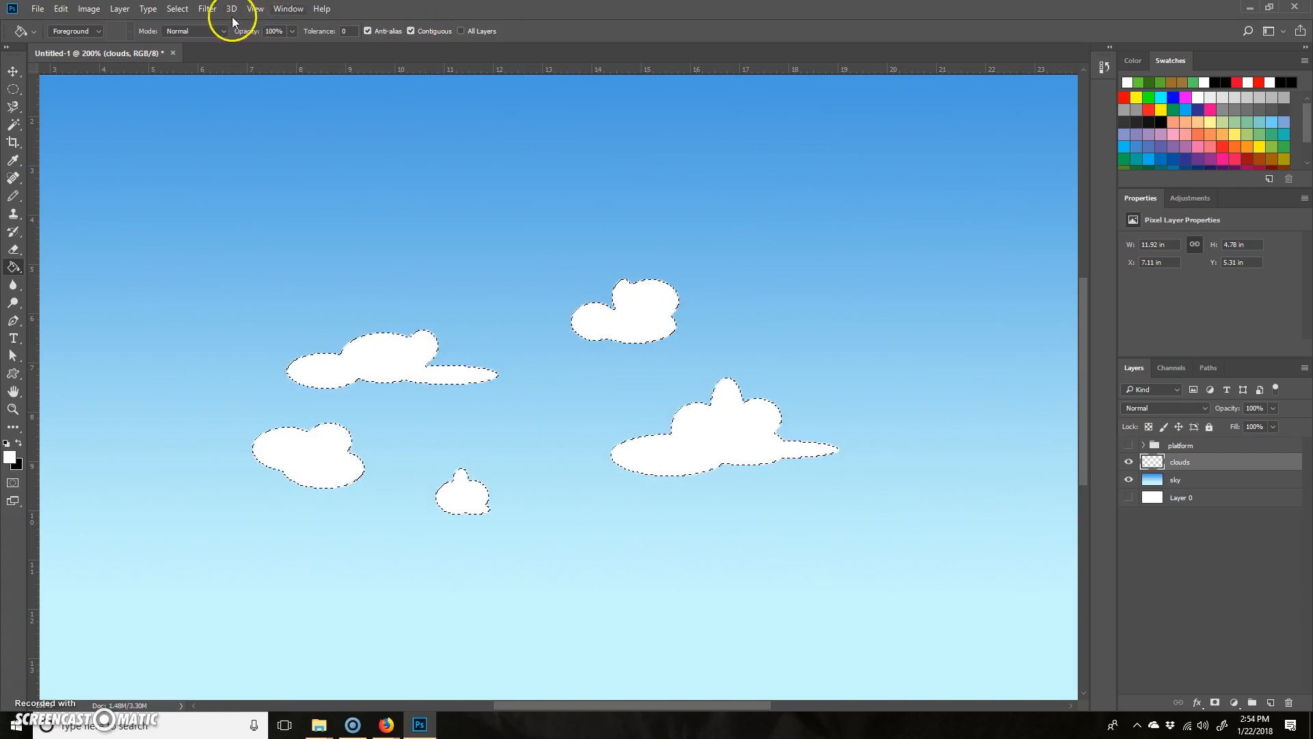
Apply the Add Noise filter to the selected clouds with Gaussian distribution, Monochromatic enabled and a reduced amount
click(255, 8)
mouse_move(216, 9)
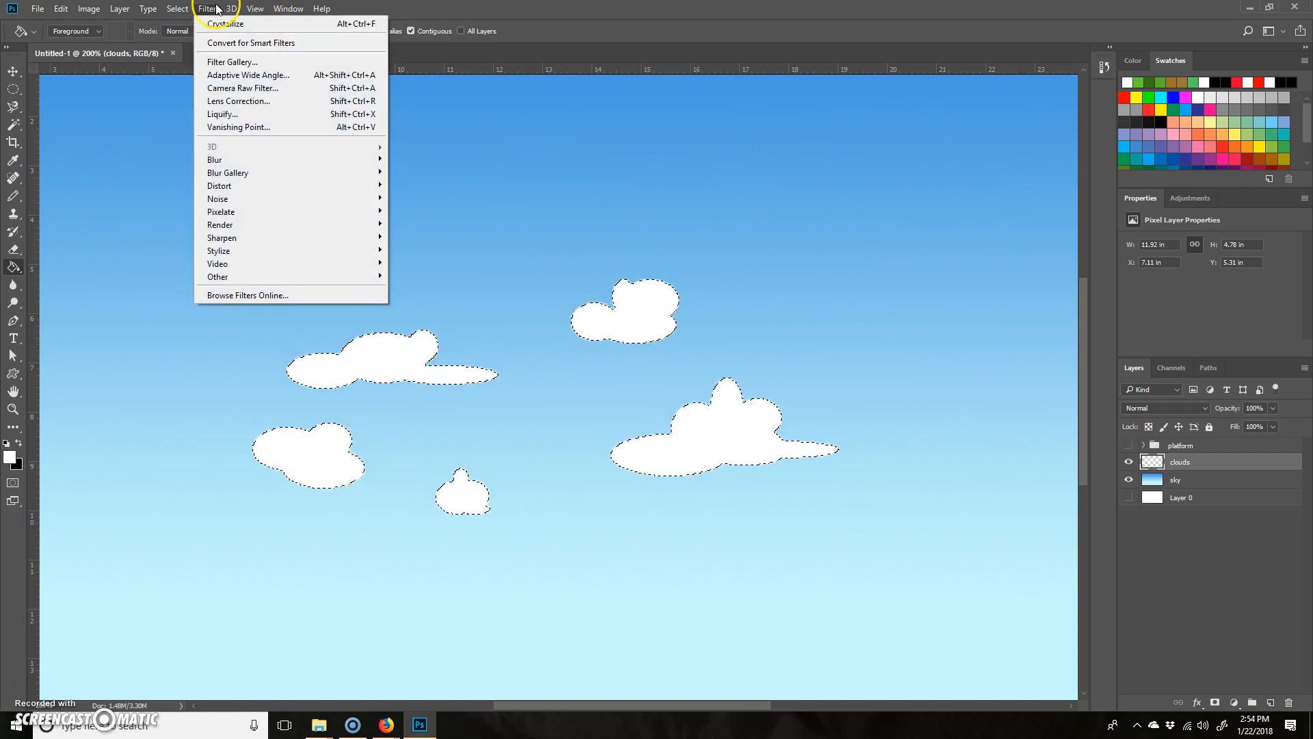
click(249, 198)
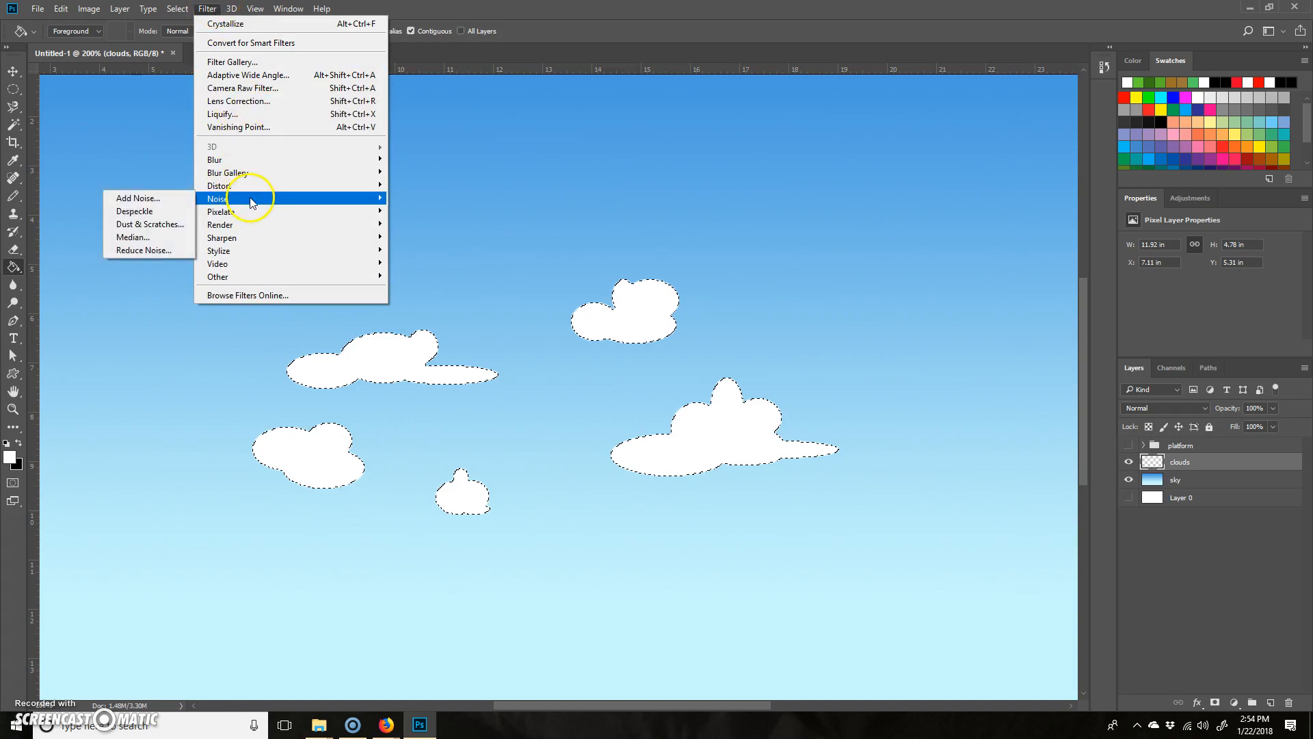
click(167, 198)
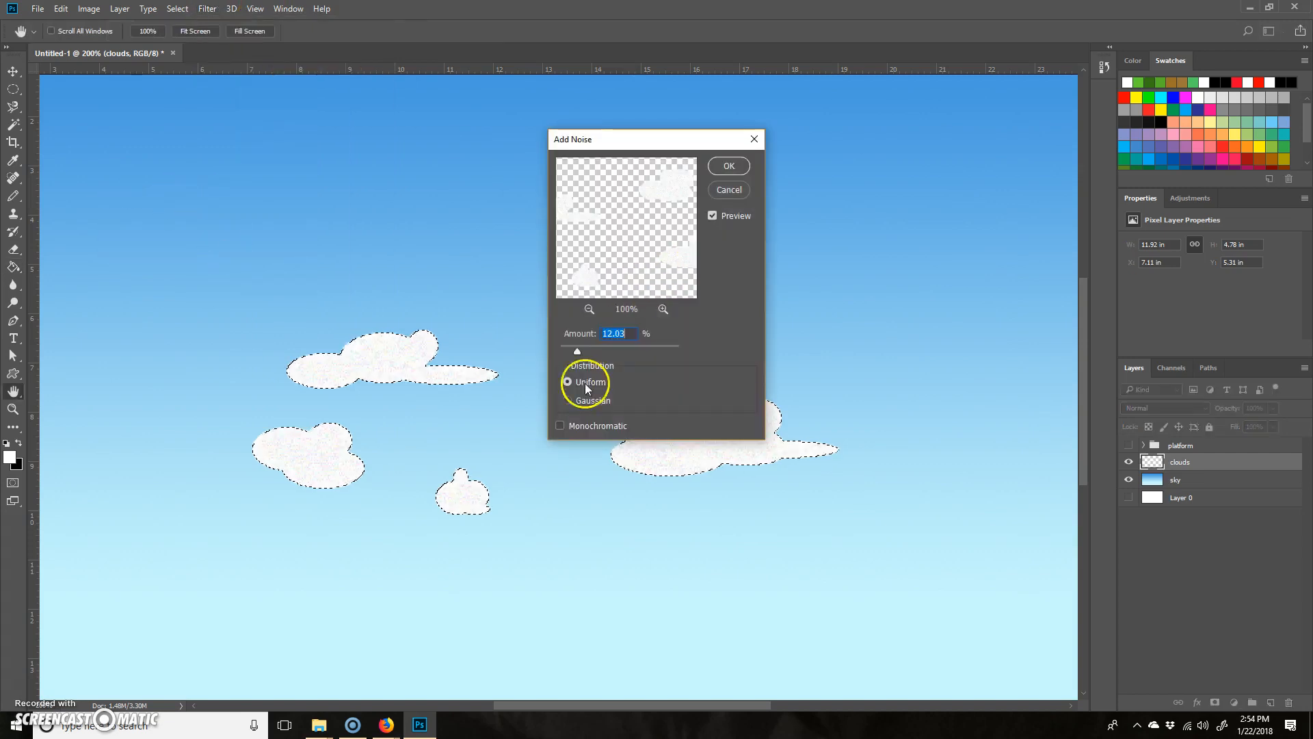
click(569, 426)
click(577, 400)
mouse_move(581, 350)
mouse_down()
mouse_move(592, 348)
mouse_move(572, 350)
mouse_up()
click(729, 167)
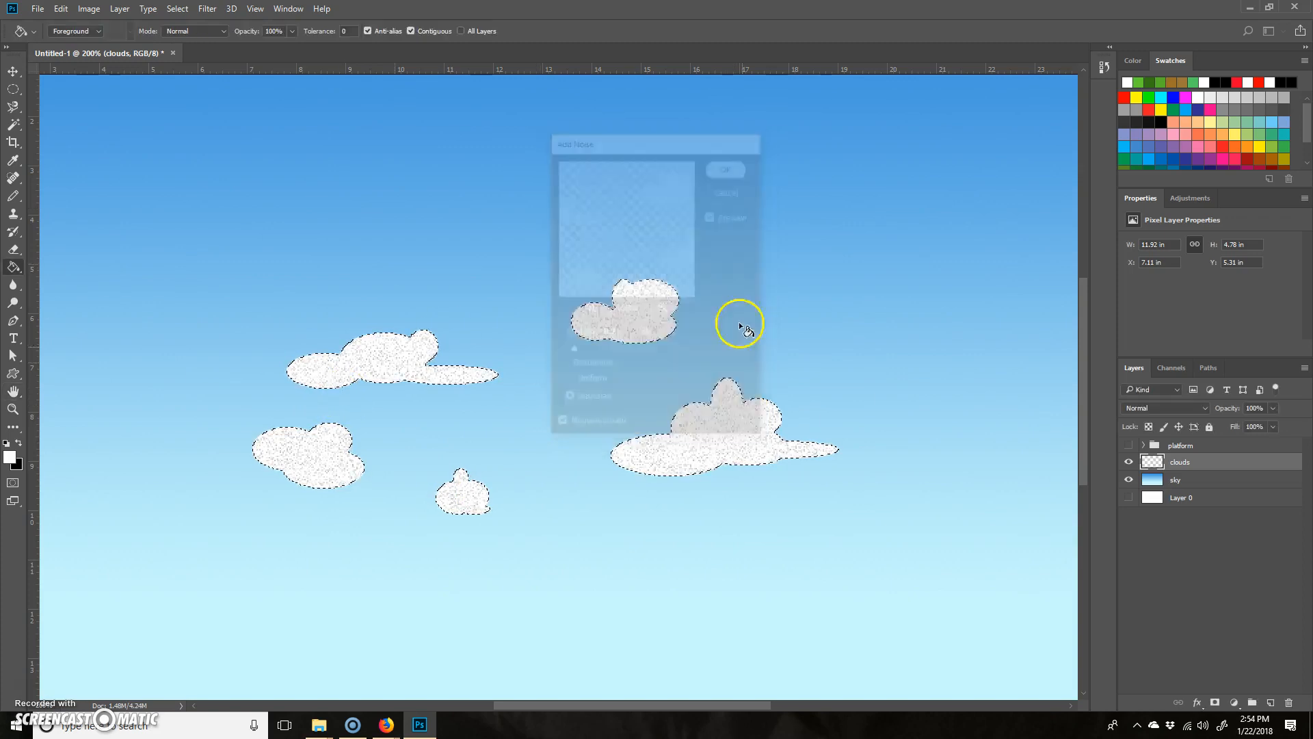
Apply the Ripple distort filter to the selected clouds with Medium size and a reduced amount, checking the preview at 600%
click(207, 9)
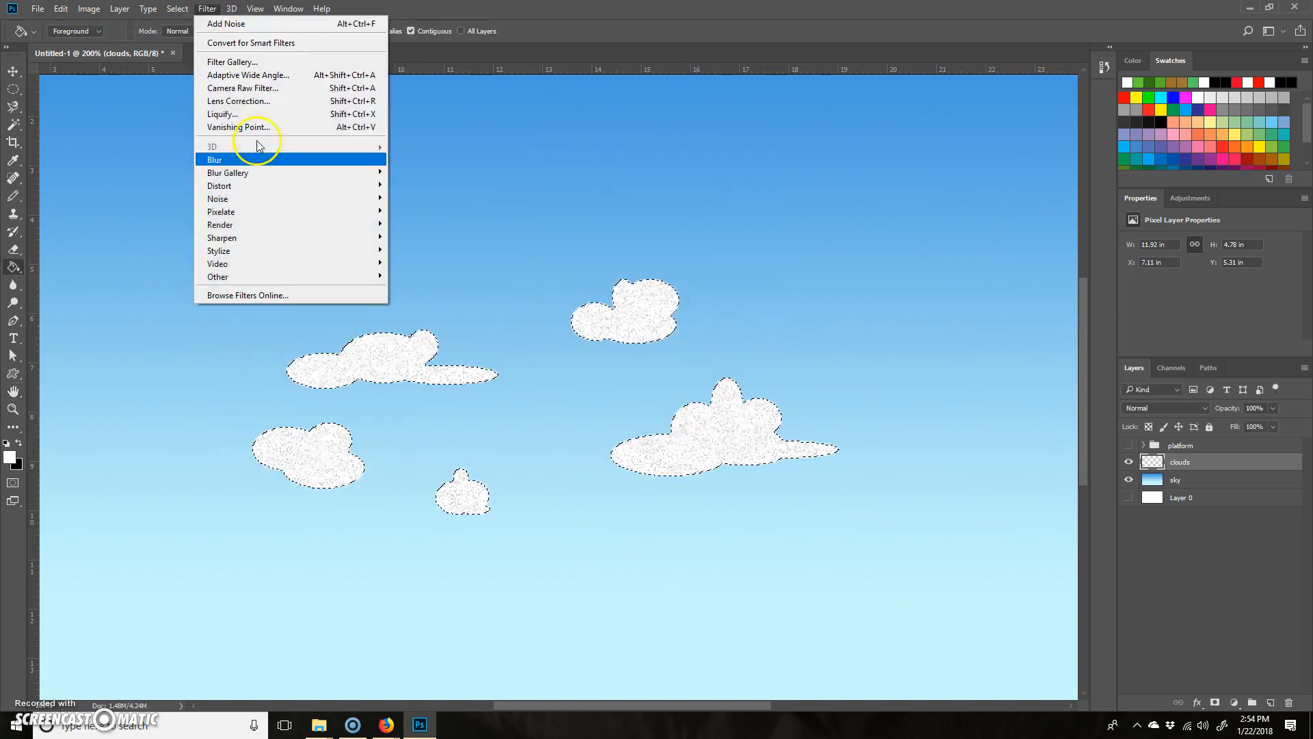
mouse_move(280, 199)
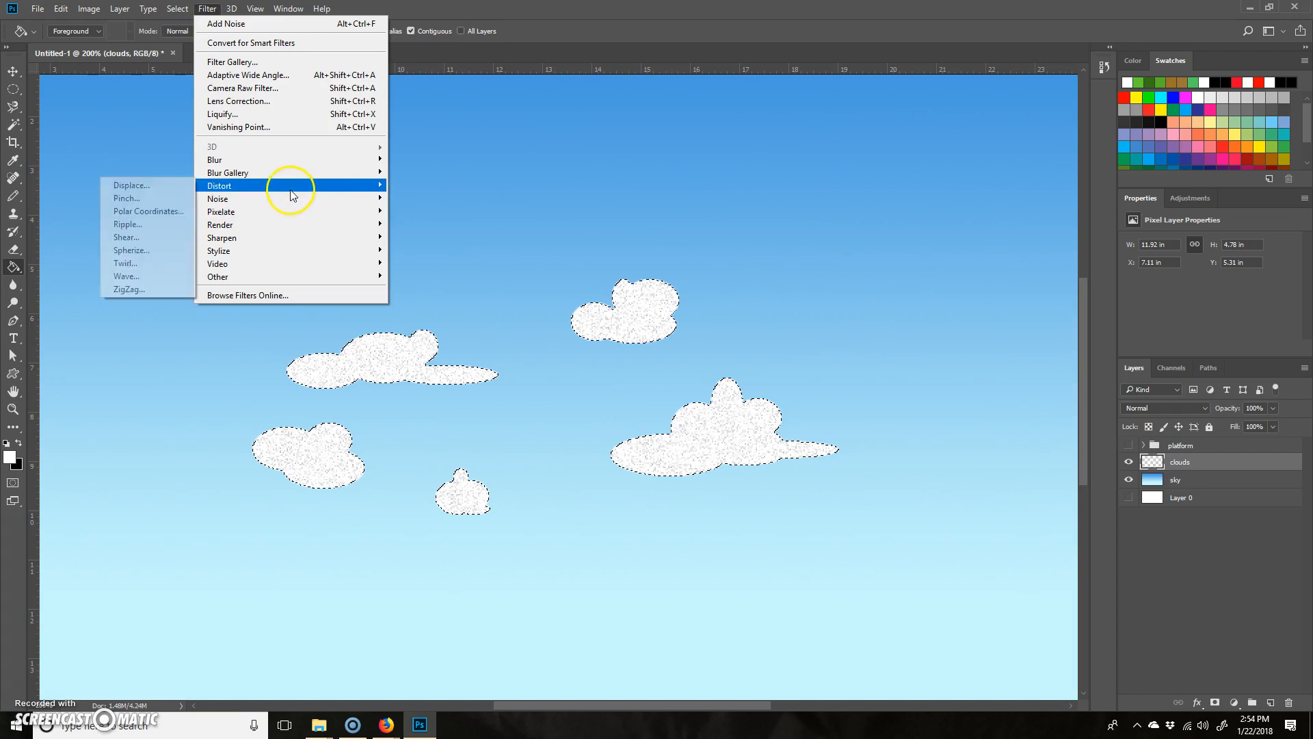
click(168, 226)
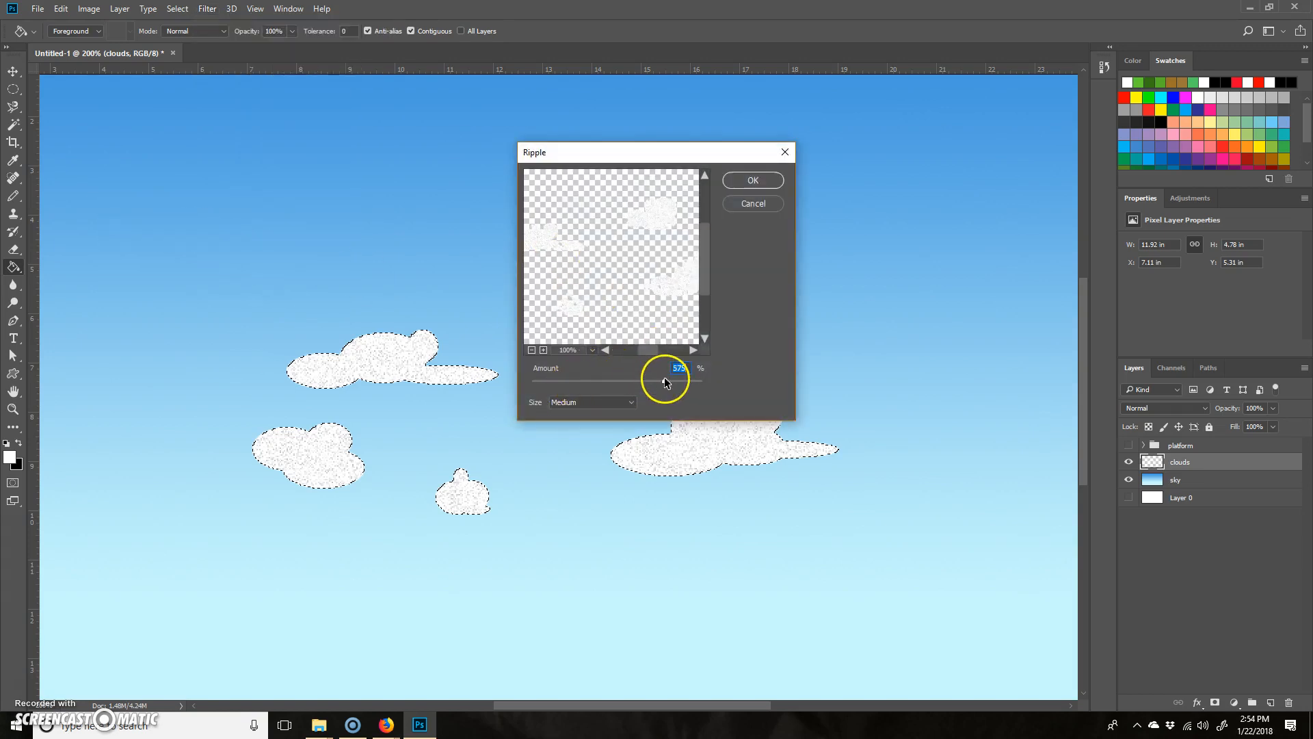
drag(664, 381, 654, 381)
drag(546, 240, 592, 260)
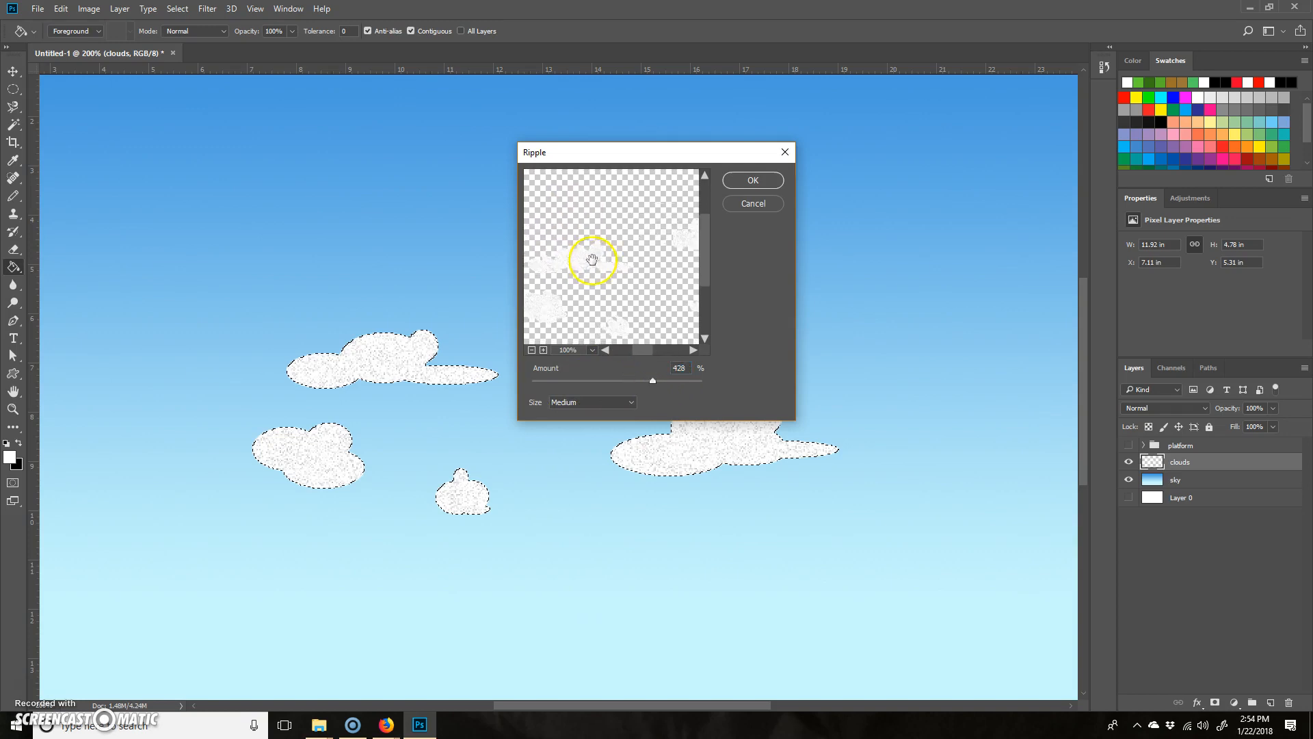
key(ctrl+plus)
key(ctrl+plus)
key(ctrl+plus)
key(ctrl+plus)
key(ctrl+plus)
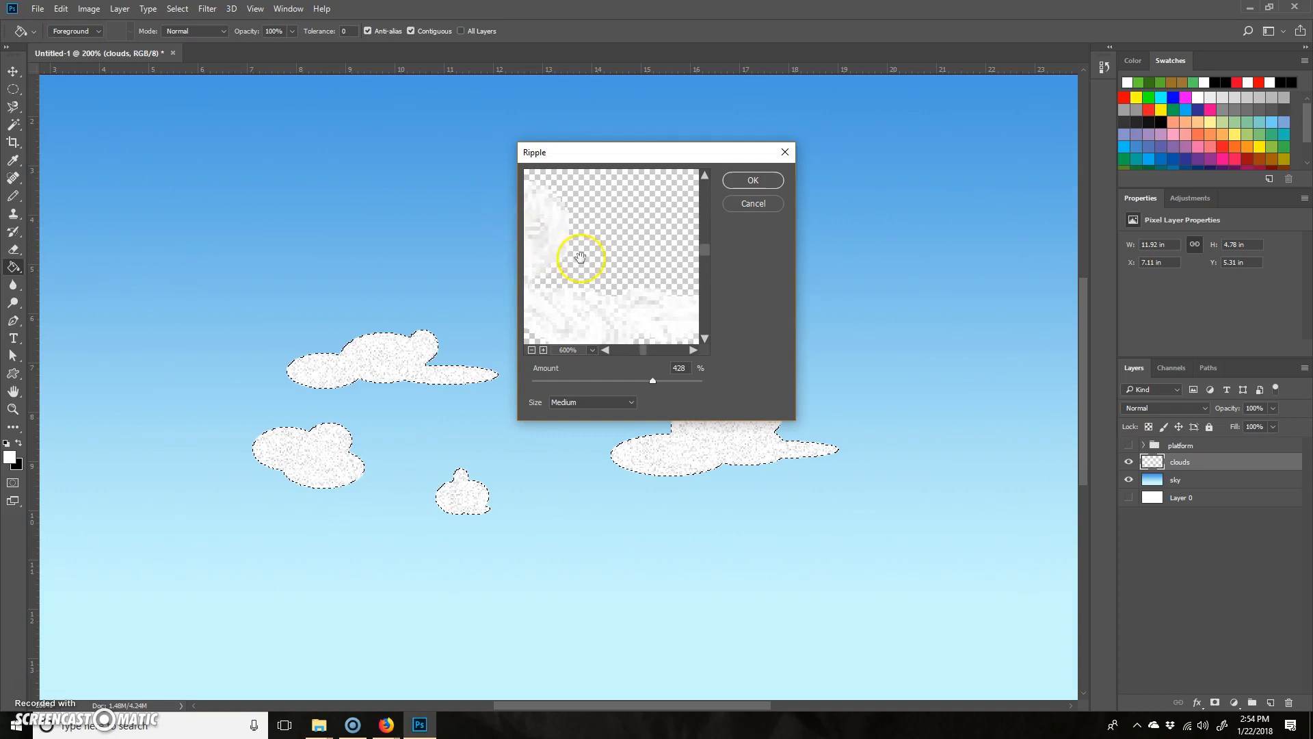
drag(580, 258, 700, 223)
drag(601, 249, 622, 301)
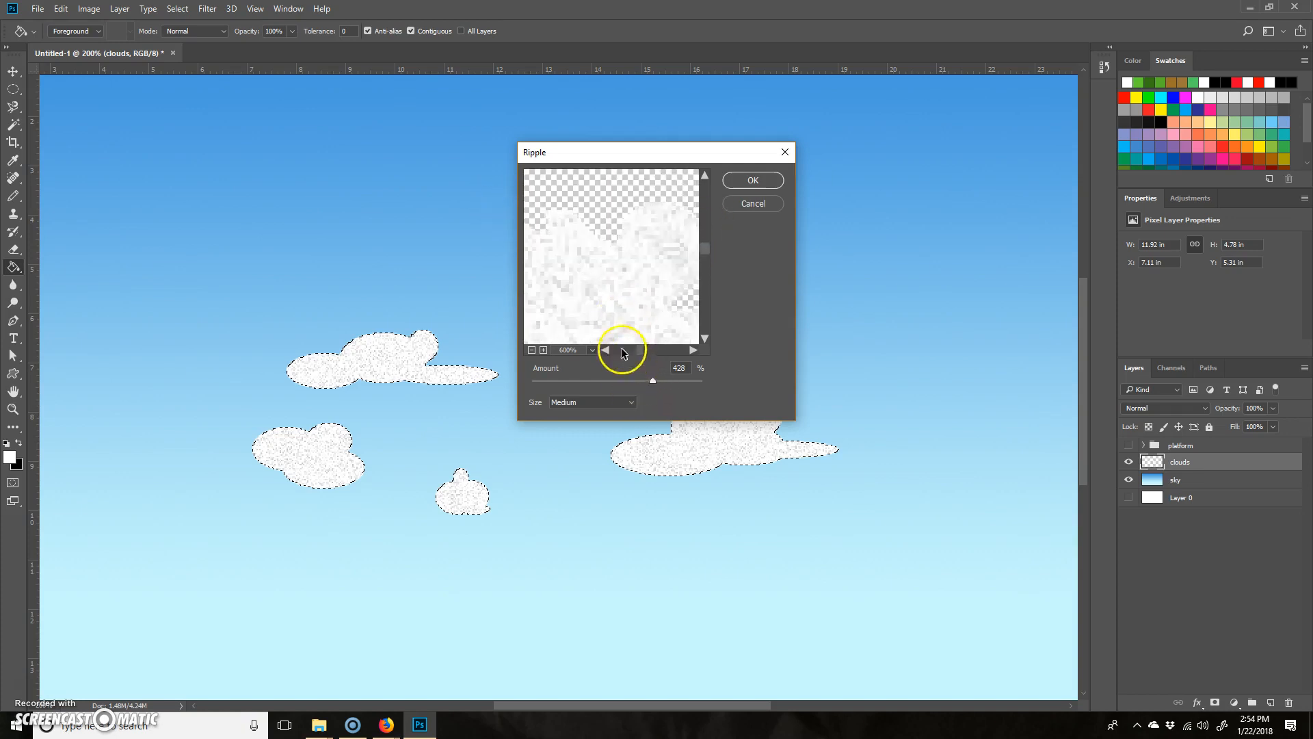
mouse_move(647, 380)
mouse_down()
mouse_move(680, 377)
mouse_move(601, 374)
mouse_move(635, 379)
mouse_up()
click(773, 179)
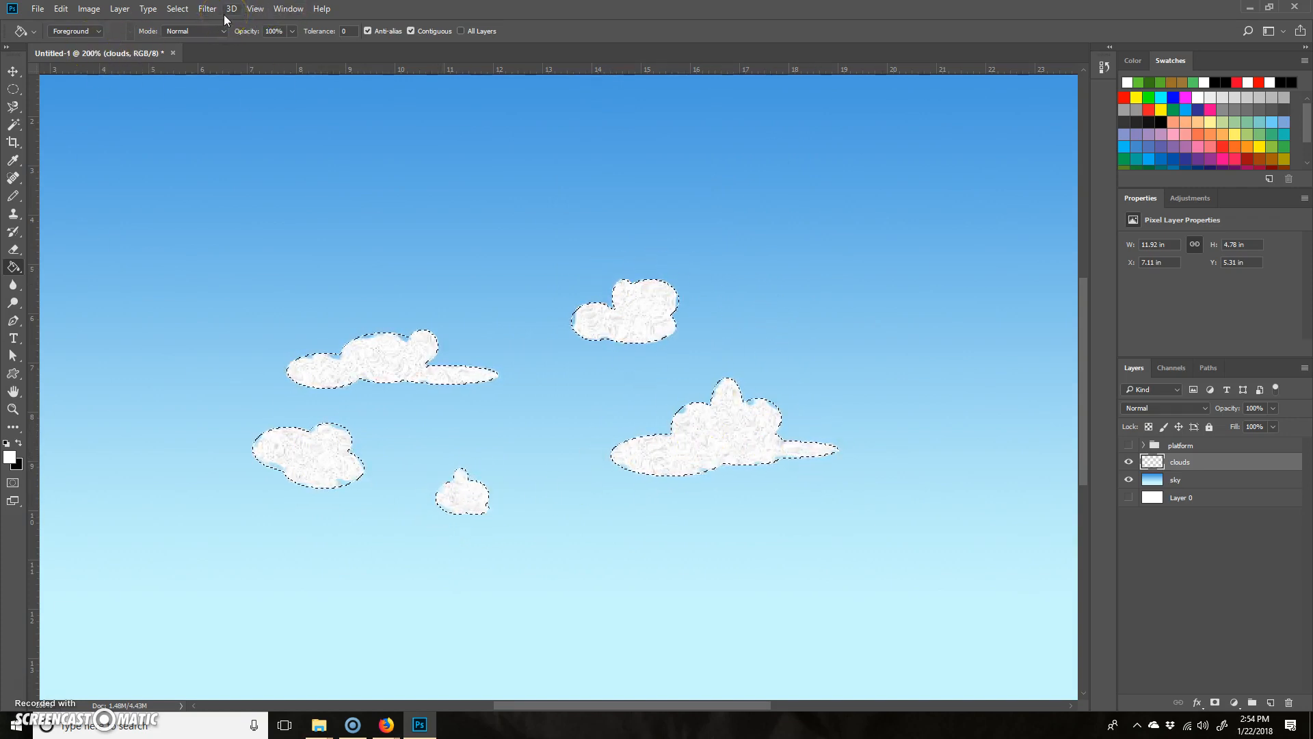
Feather the cloud selection with a radius of 5 pixels
click(178, 8)
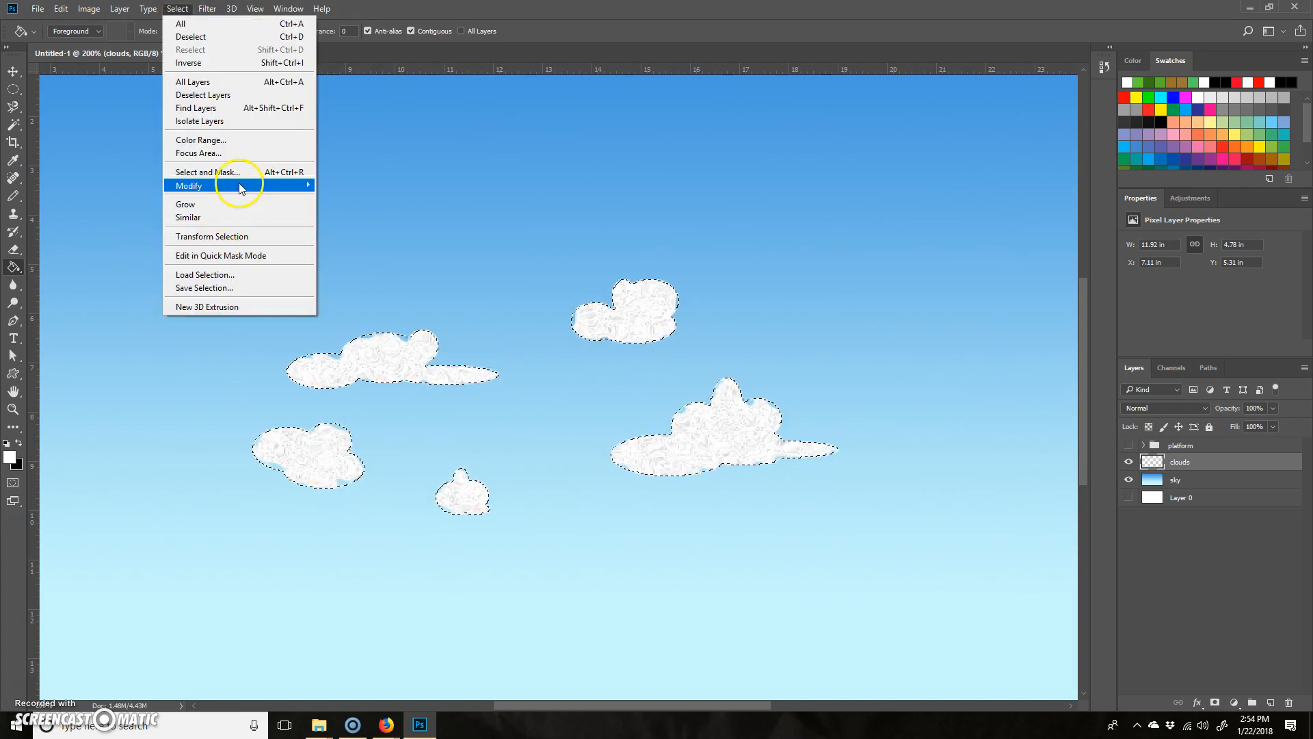
mouse_move(226, 186)
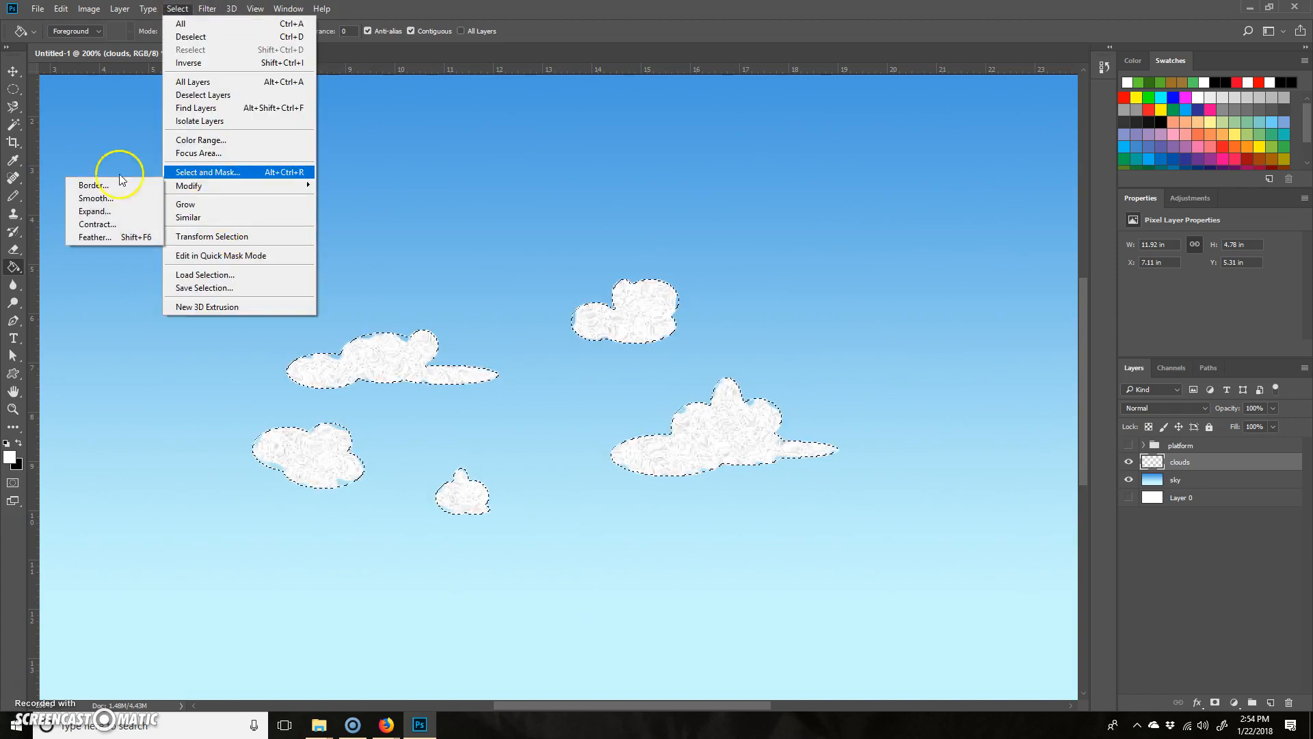
click(96, 237)
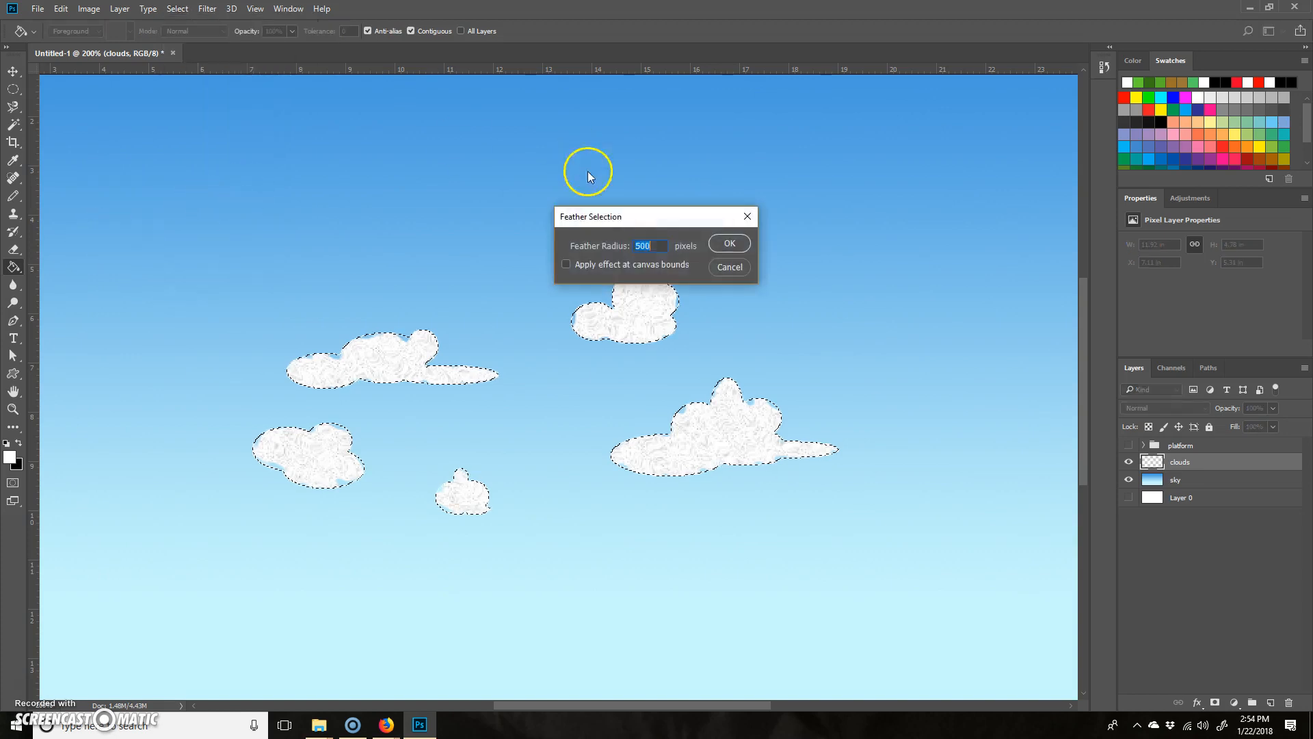
text(5)
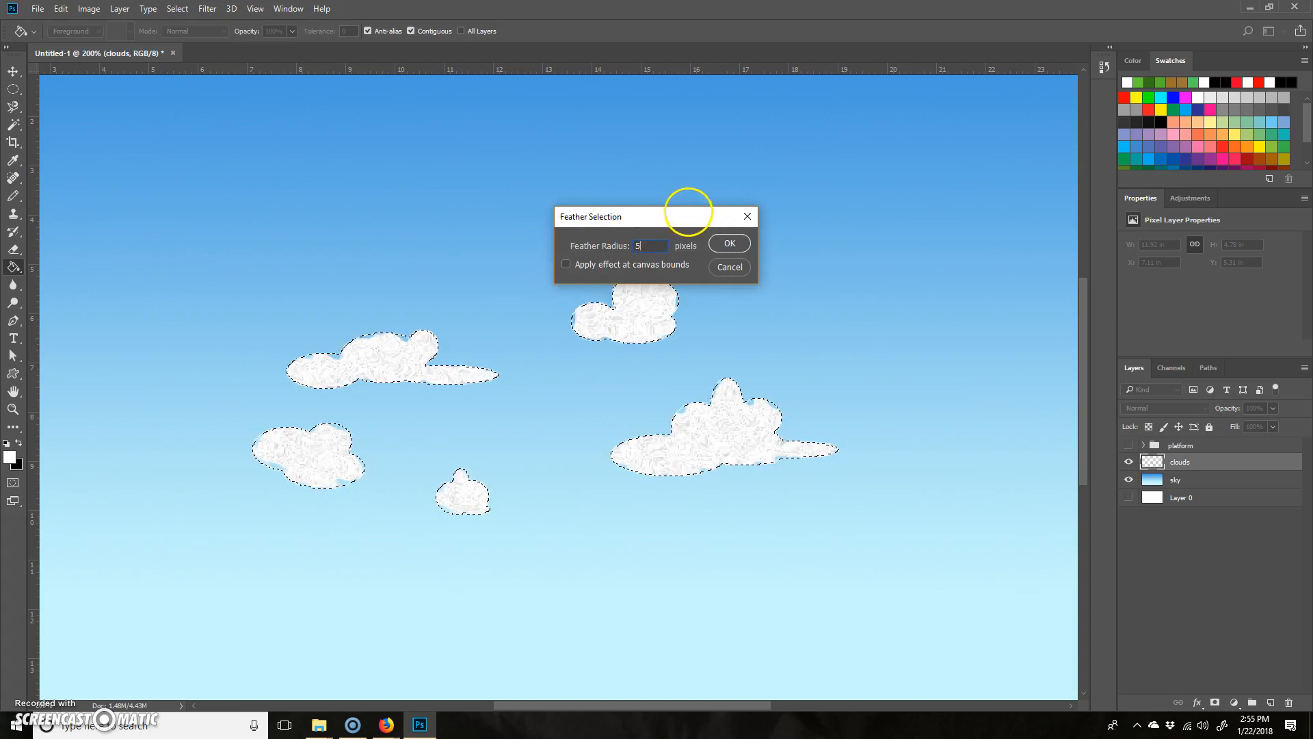
click(730, 244)
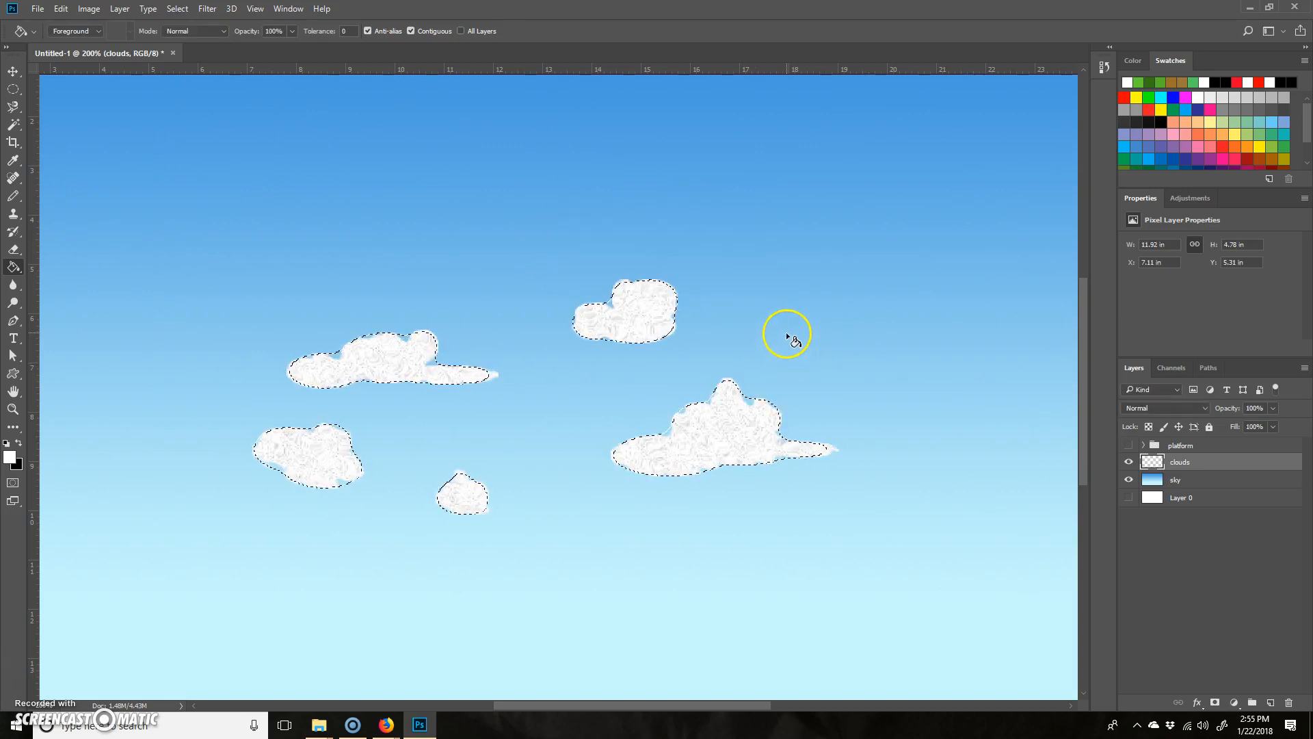
Invert the feathered selection, delete the cloud edges outside it and deselect everything with the Rectangular Marquee tool
key(ctrl+shift+i)
key(Delete)
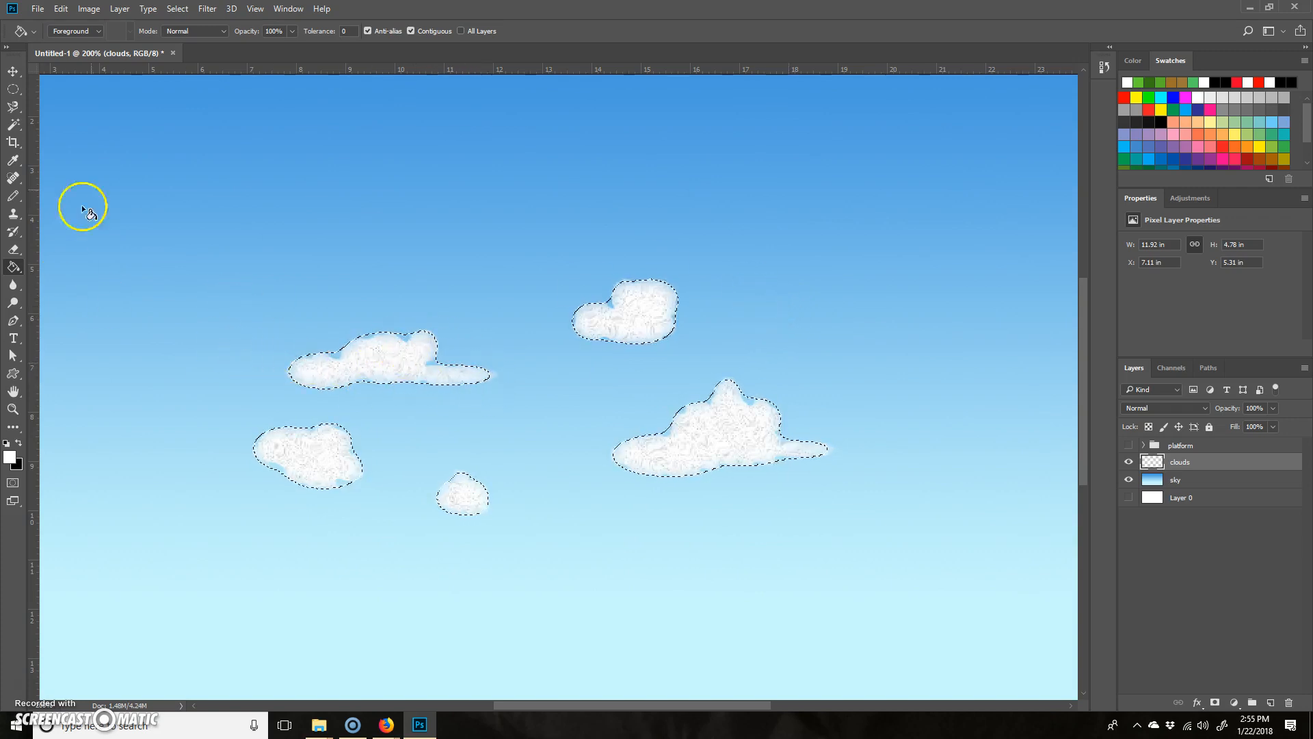
click(13, 89)
drag(13, 89, 59, 85)
click(229, 225)
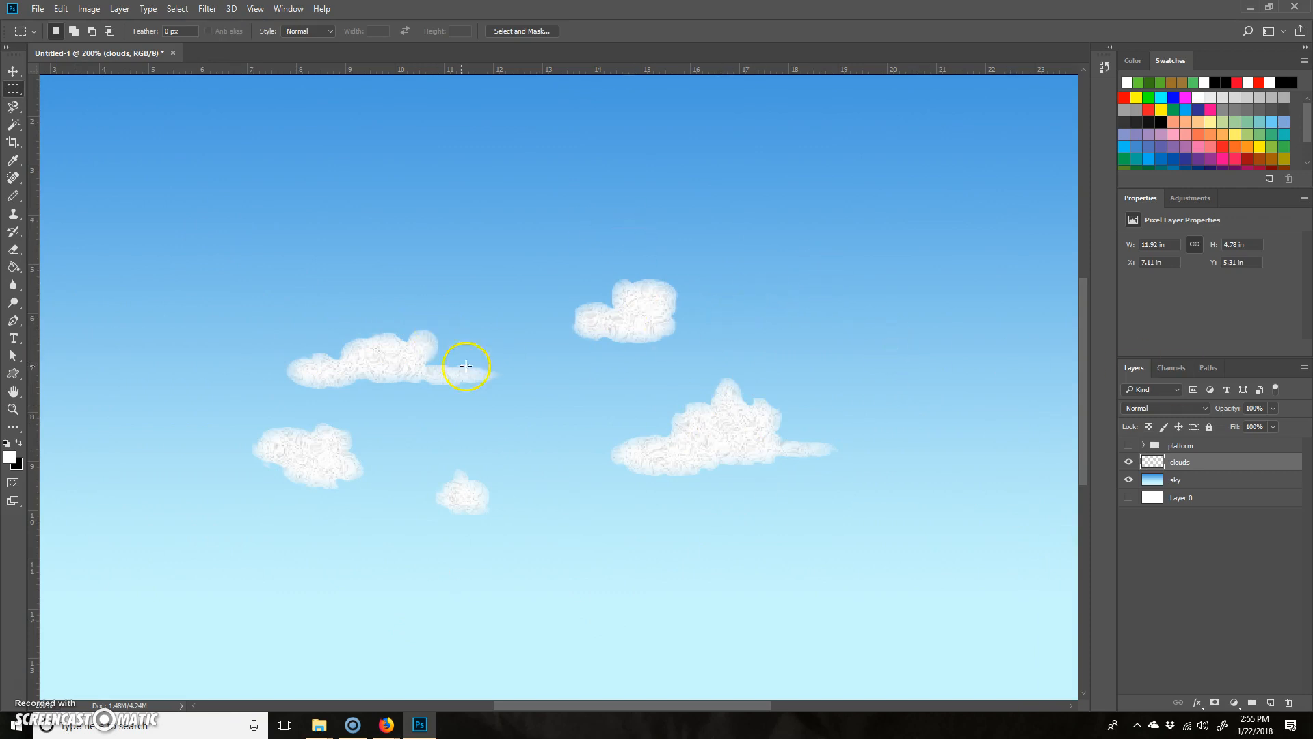
Apply an Exposure adjustment to the clouds layer with Exposure about +0.05, Offset +0.1339 and Gamma Correction 1.50
click(178, 9)
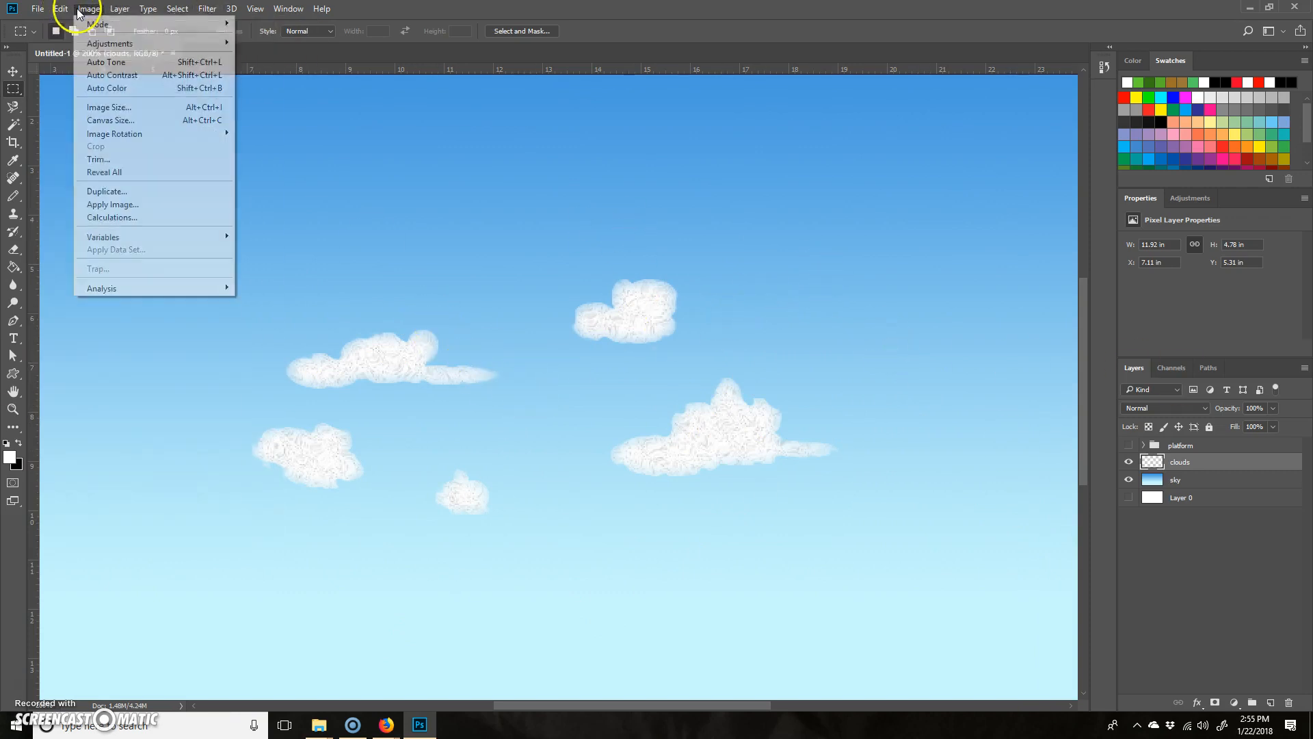
mouse_move(130, 45)
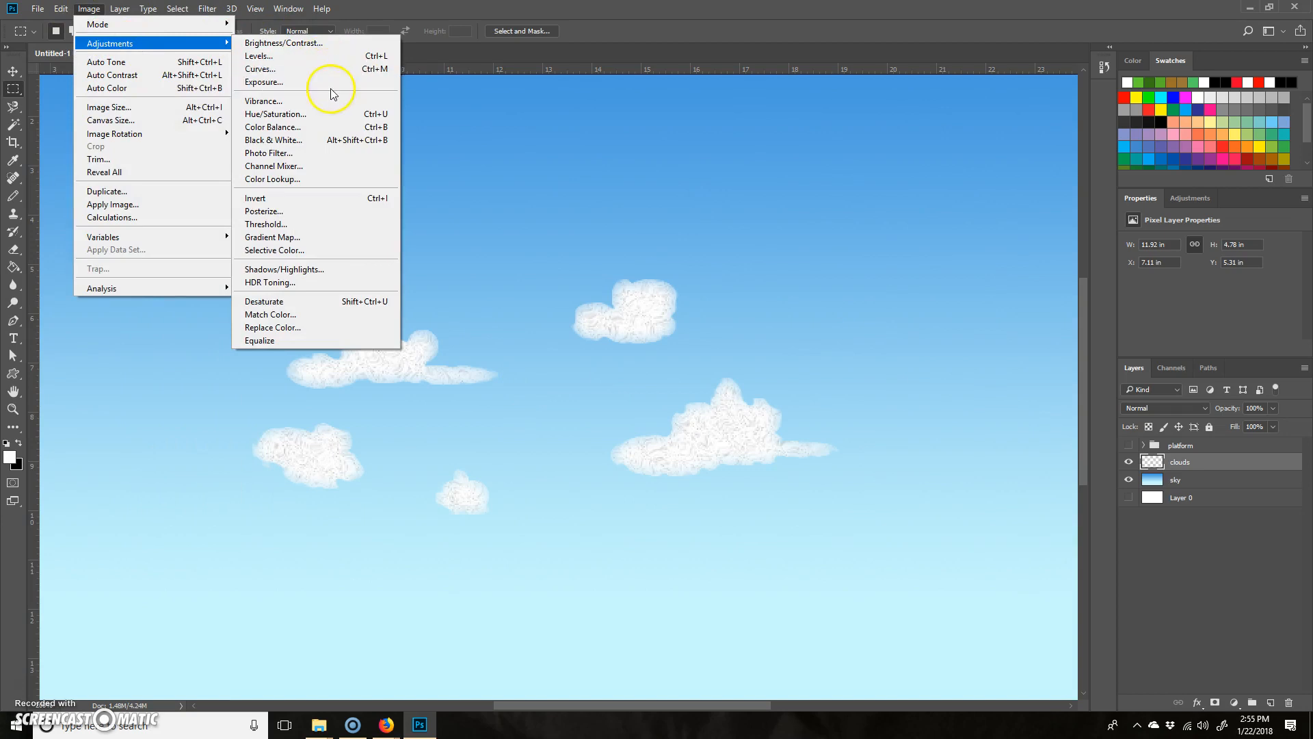
click(334, 83)
drag(823, 271, 835, 301)
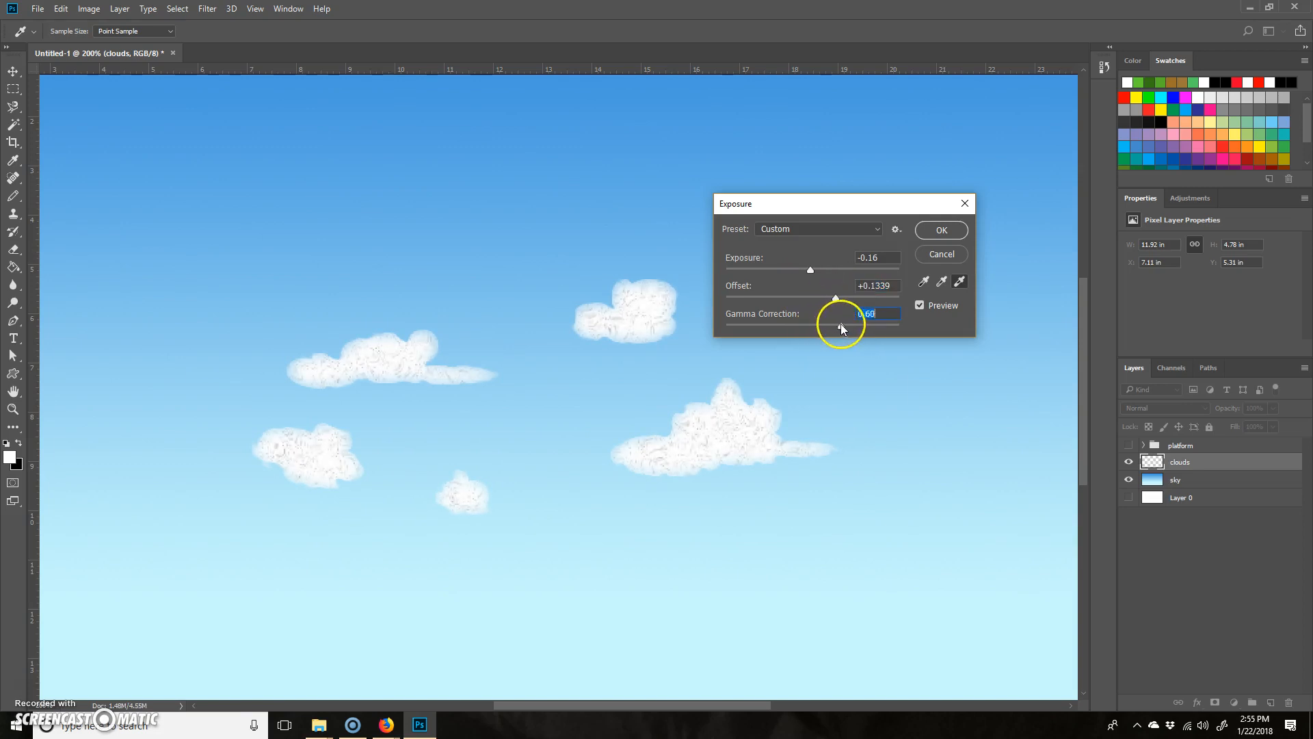
drag(822, 325, 804, 325)
drag(795, 326, 792, 325)
click(812, 270)
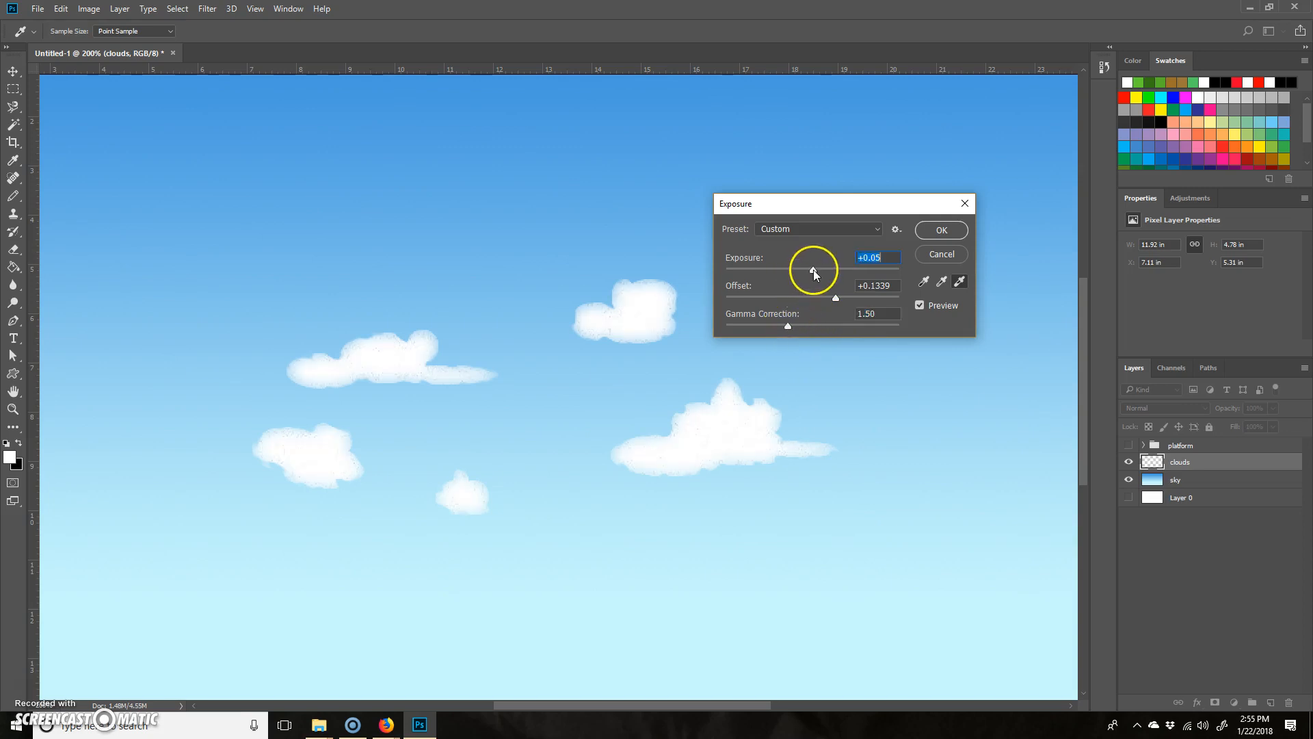
click(942, 230)
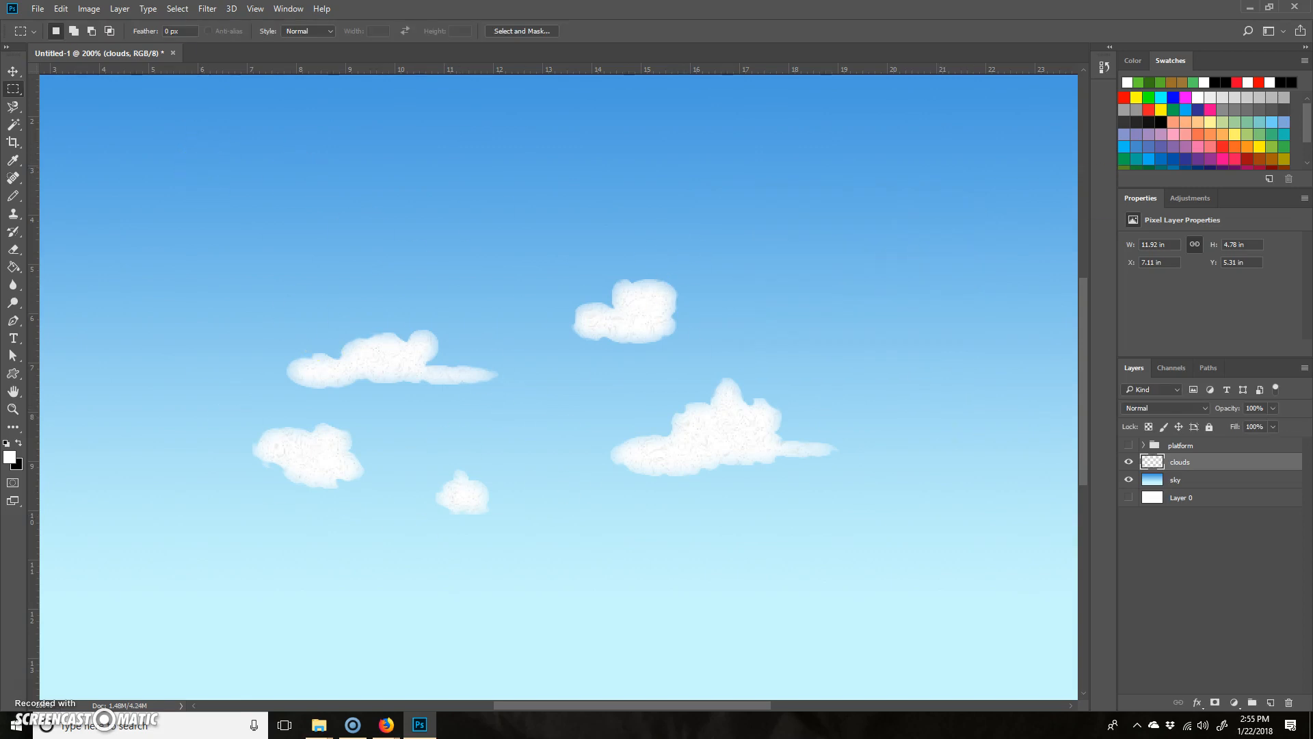
Put the clouds and sky layers into a group named sky and make the platform group visible
key(ctrl+minus)
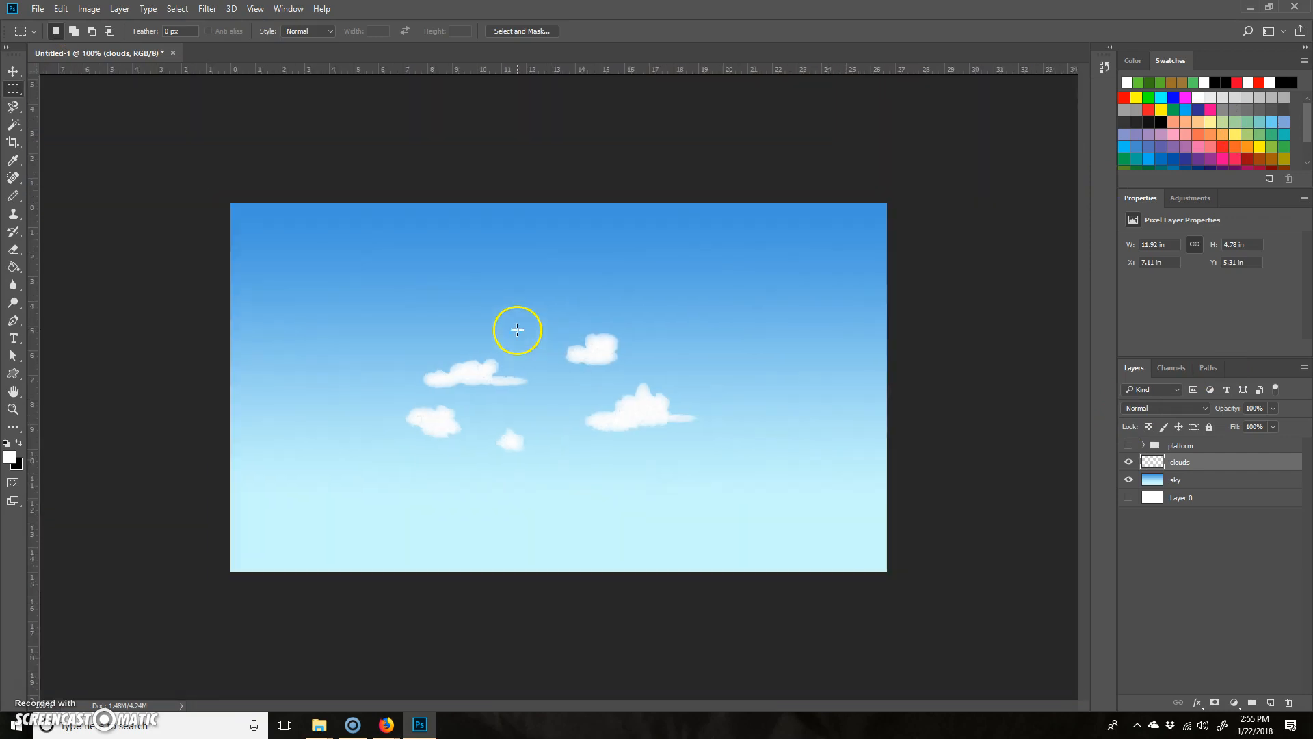
shift+click(1191, 480)
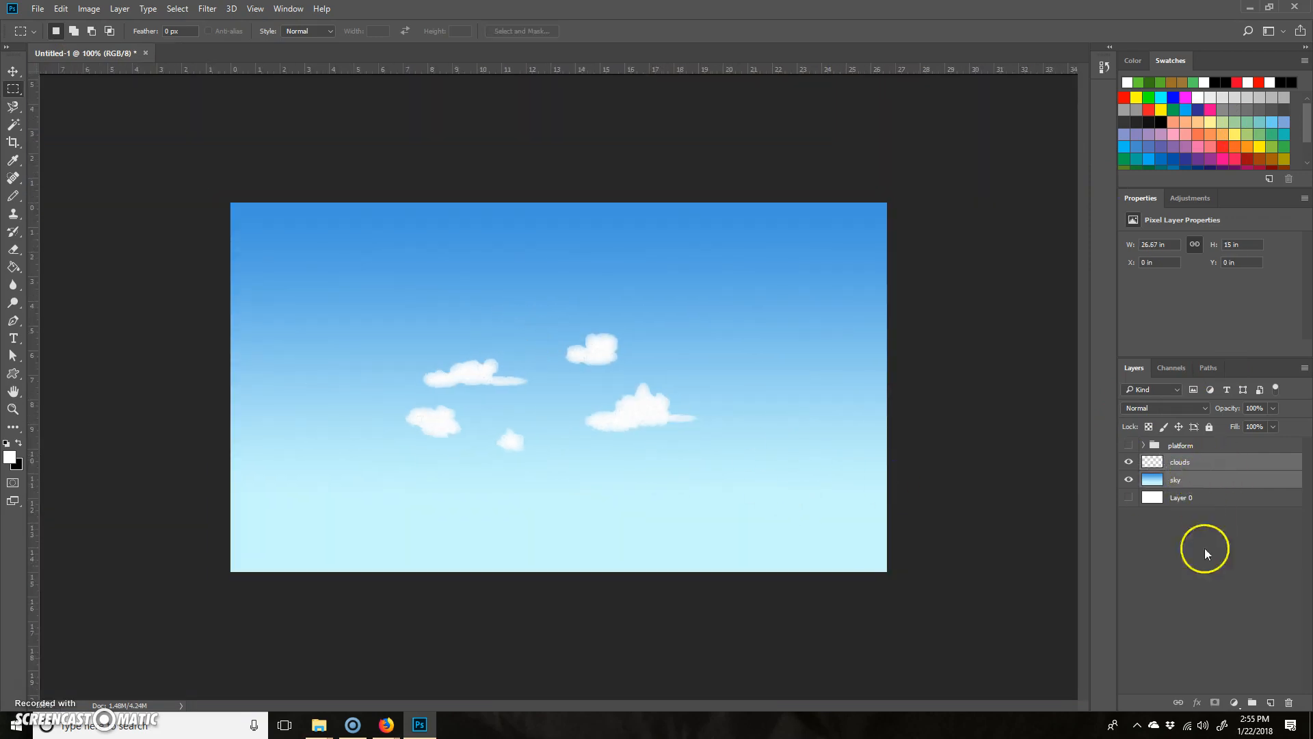
click(1254, 705)
double_click(1178, 461)
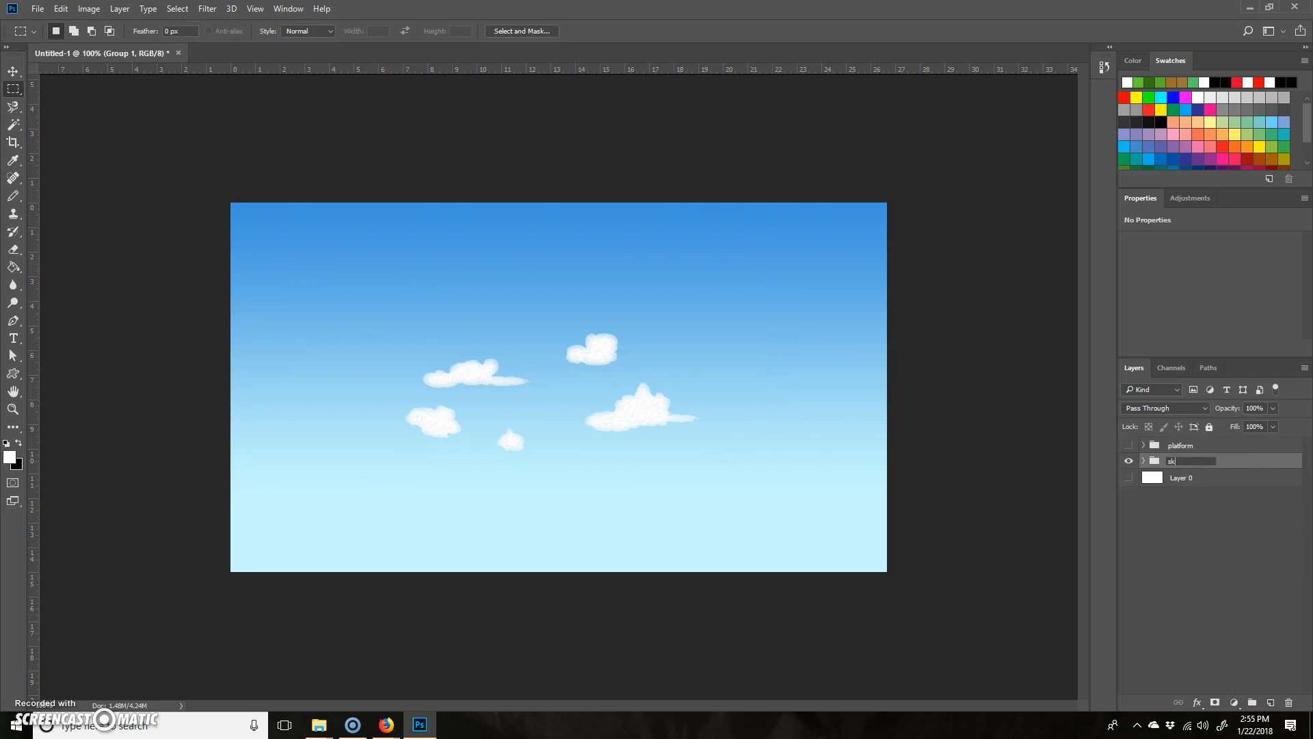
key(Return)
click(1128, 445)
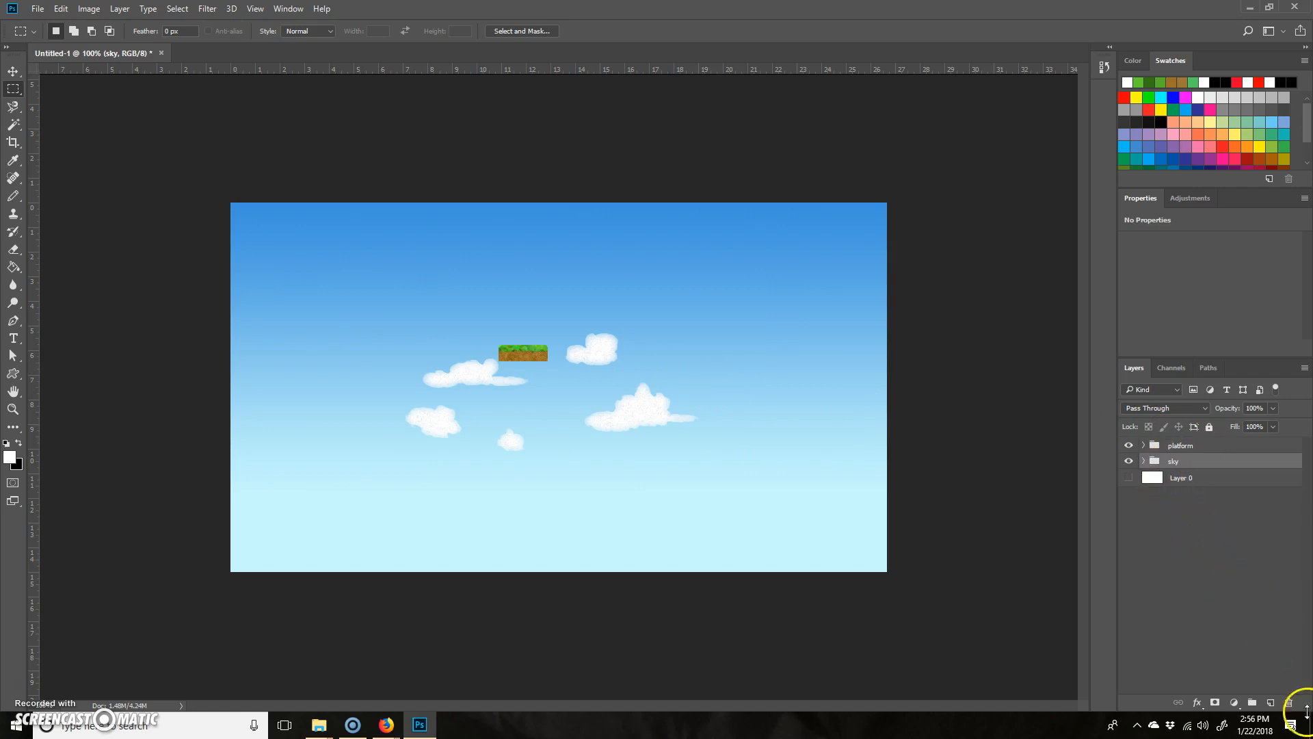
Add a new layer above the platform group and name it lightPost
click(1271, 703)
drag(1136, 465, 1185, 439)
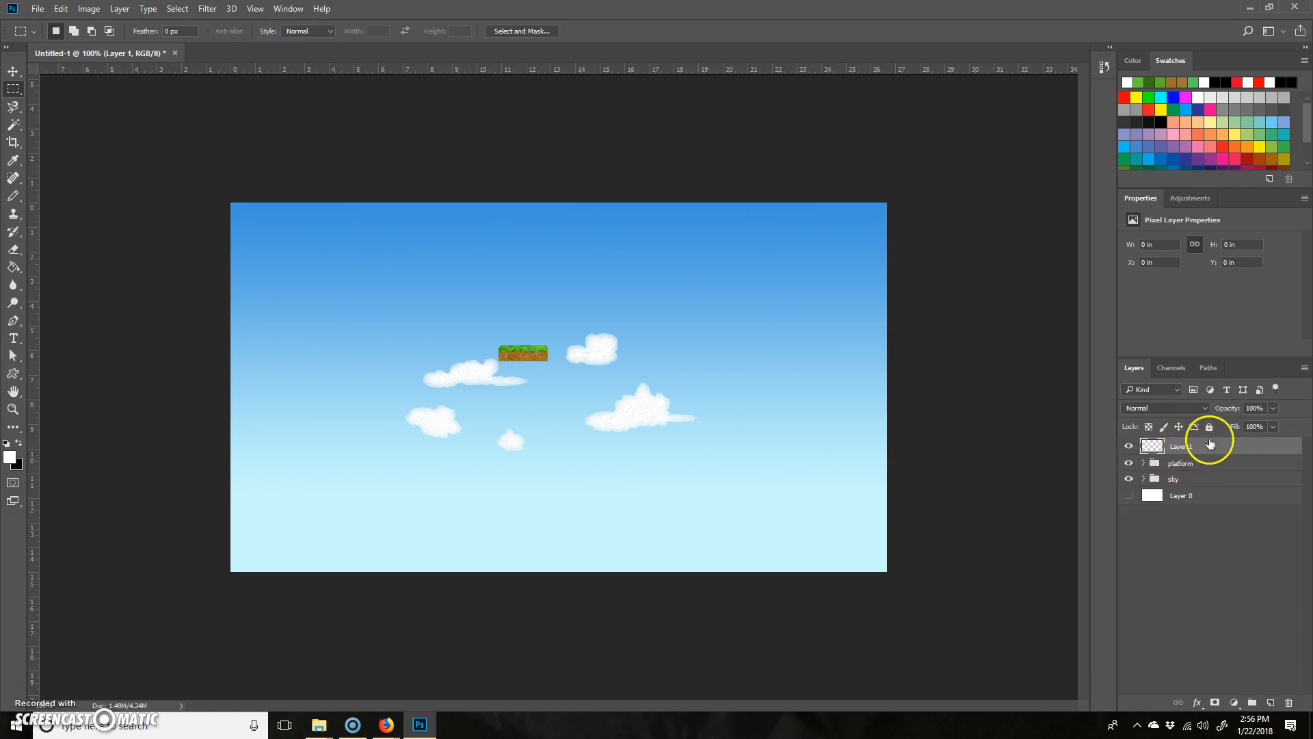
double_click(1190, 448)
key(Return)
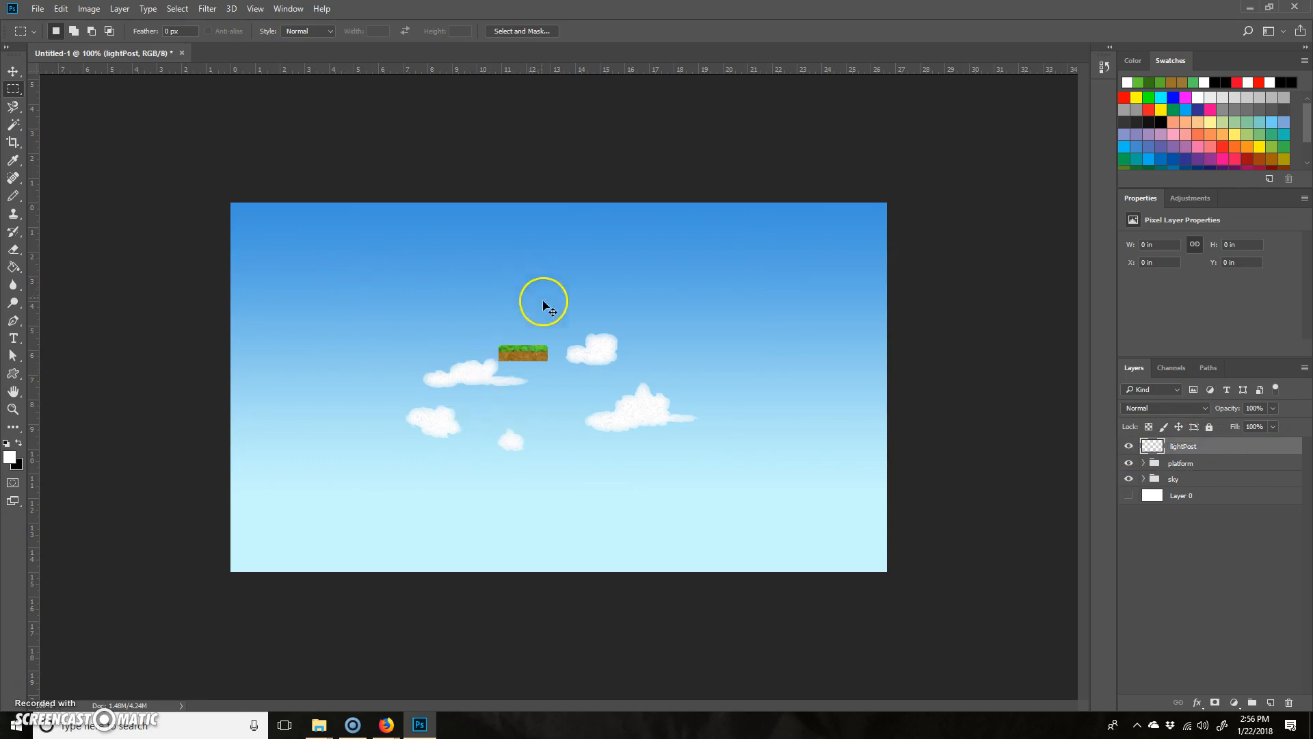
Draw a black lamp post about 1.11 in tall with a lantern head on the platform's grass using the Pencil
key(ctrl+plus)
key(ctrl+plus)
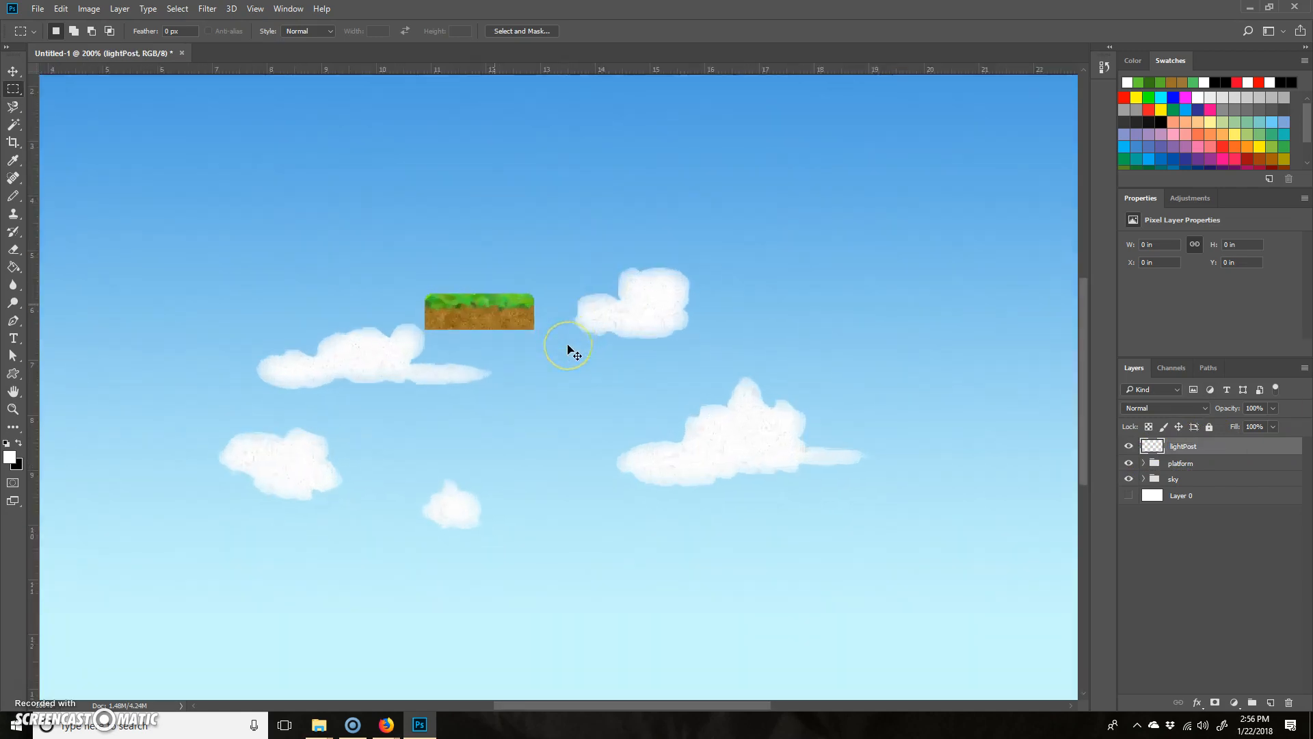
drag(401, 278, 507, 409)
drag(533, 336, 539, 344)
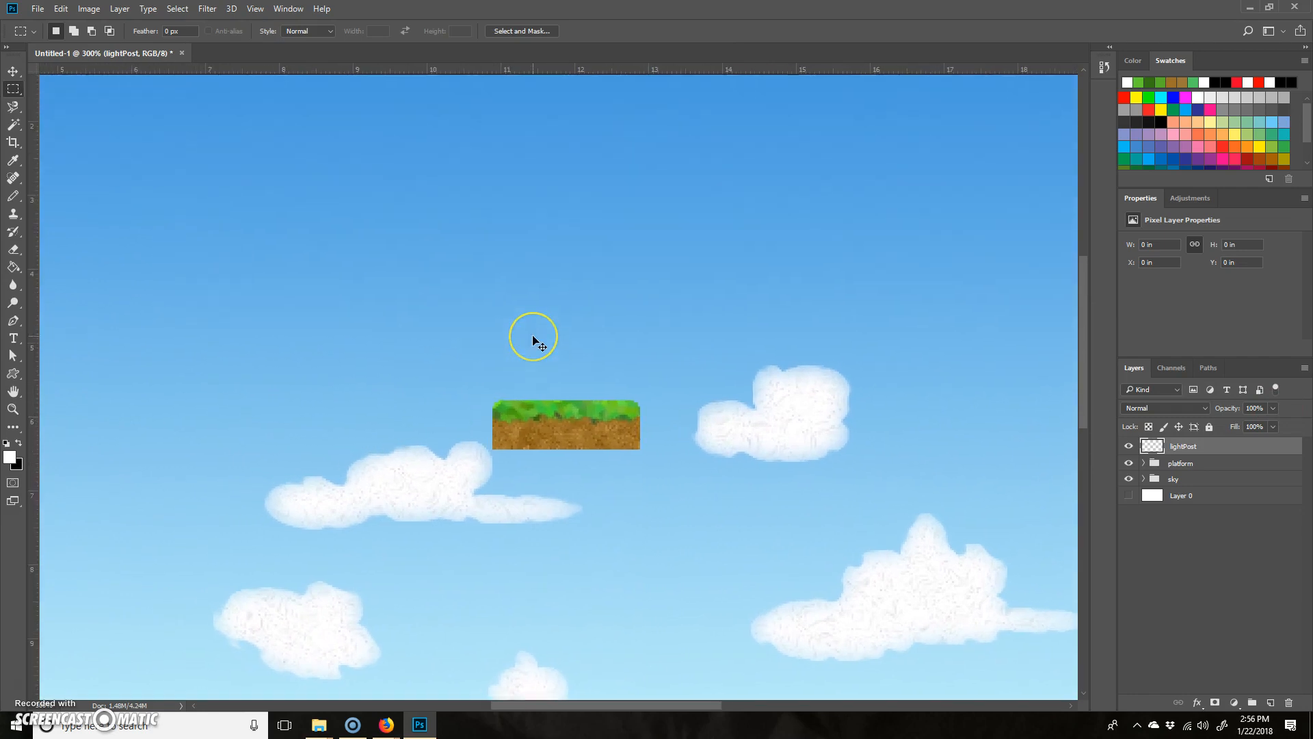
key(ctrl+plus)
key(ctrl+plus)
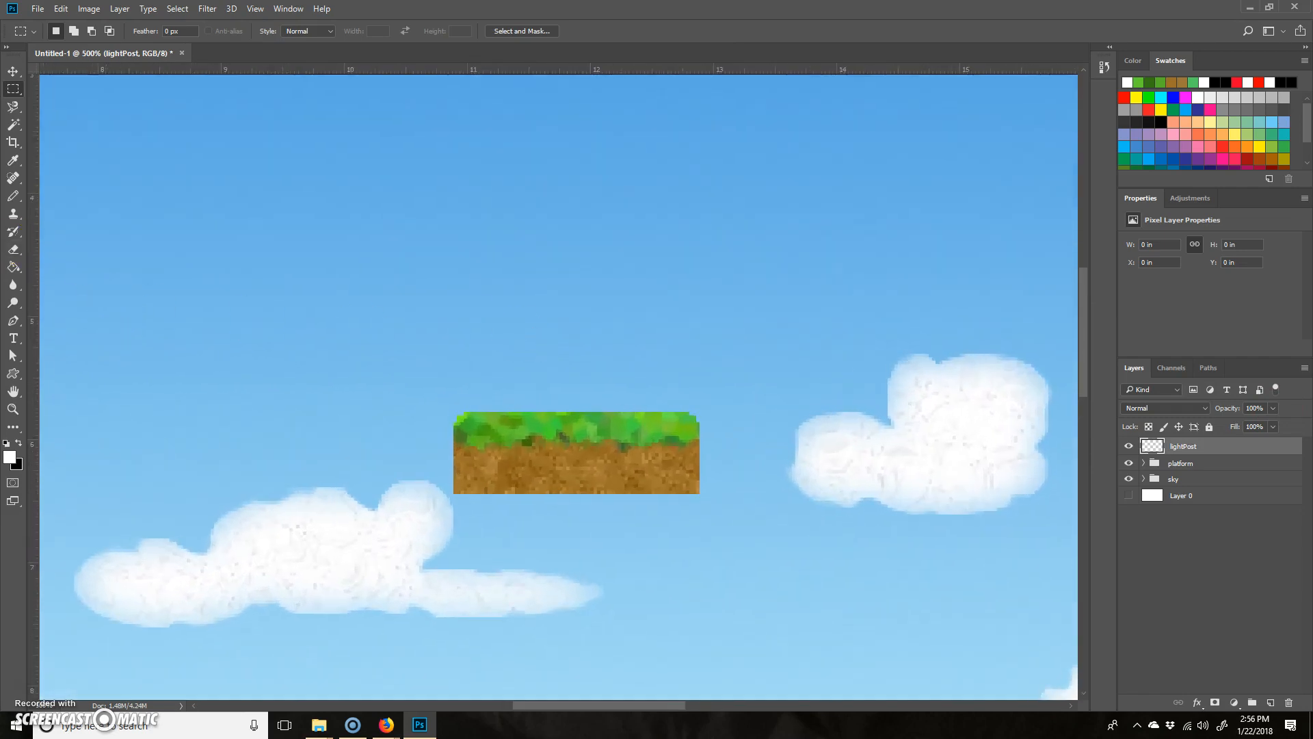
click(13, 196)
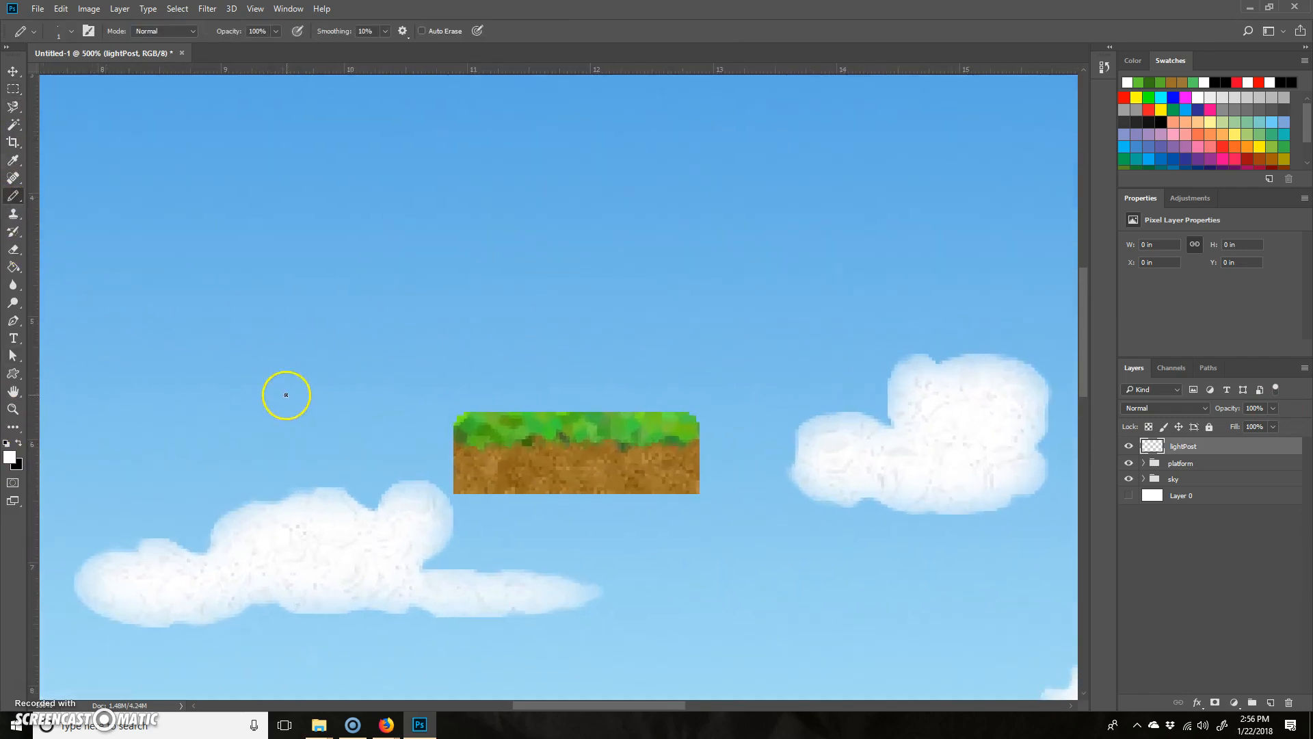
key(x)
key(x)
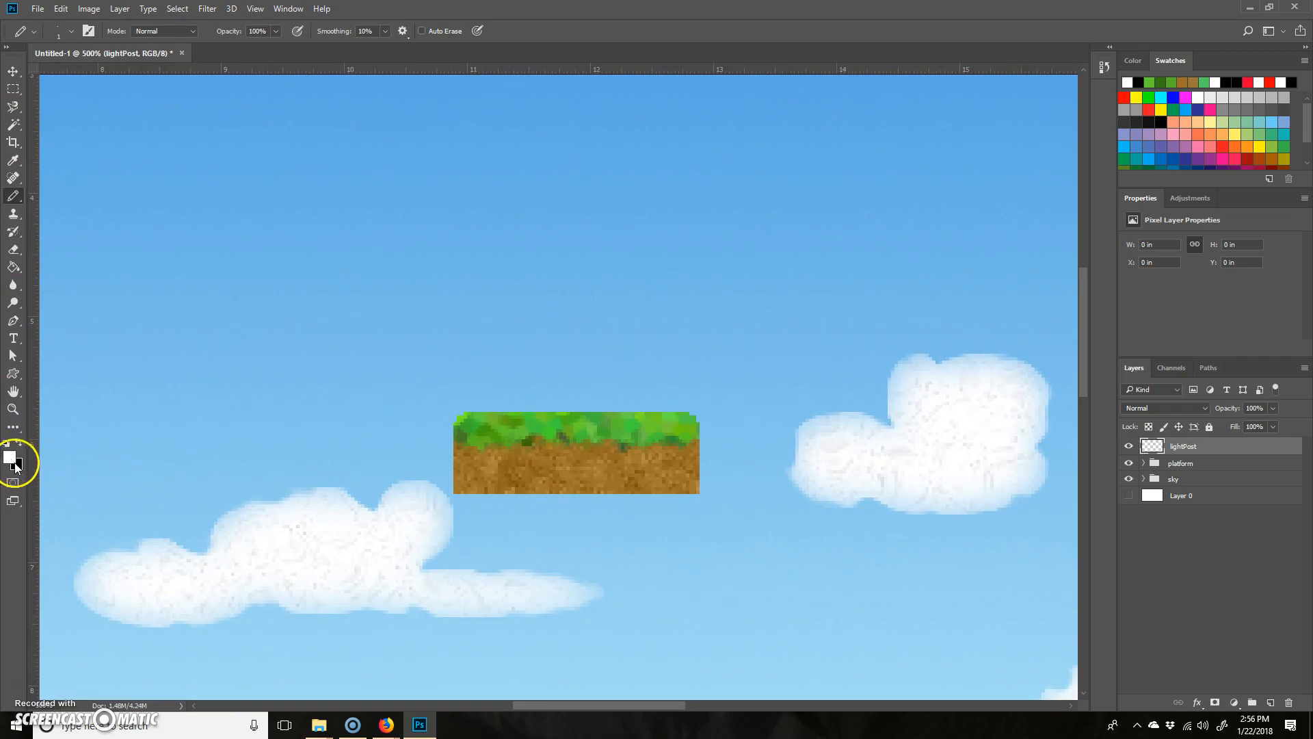
key(x)
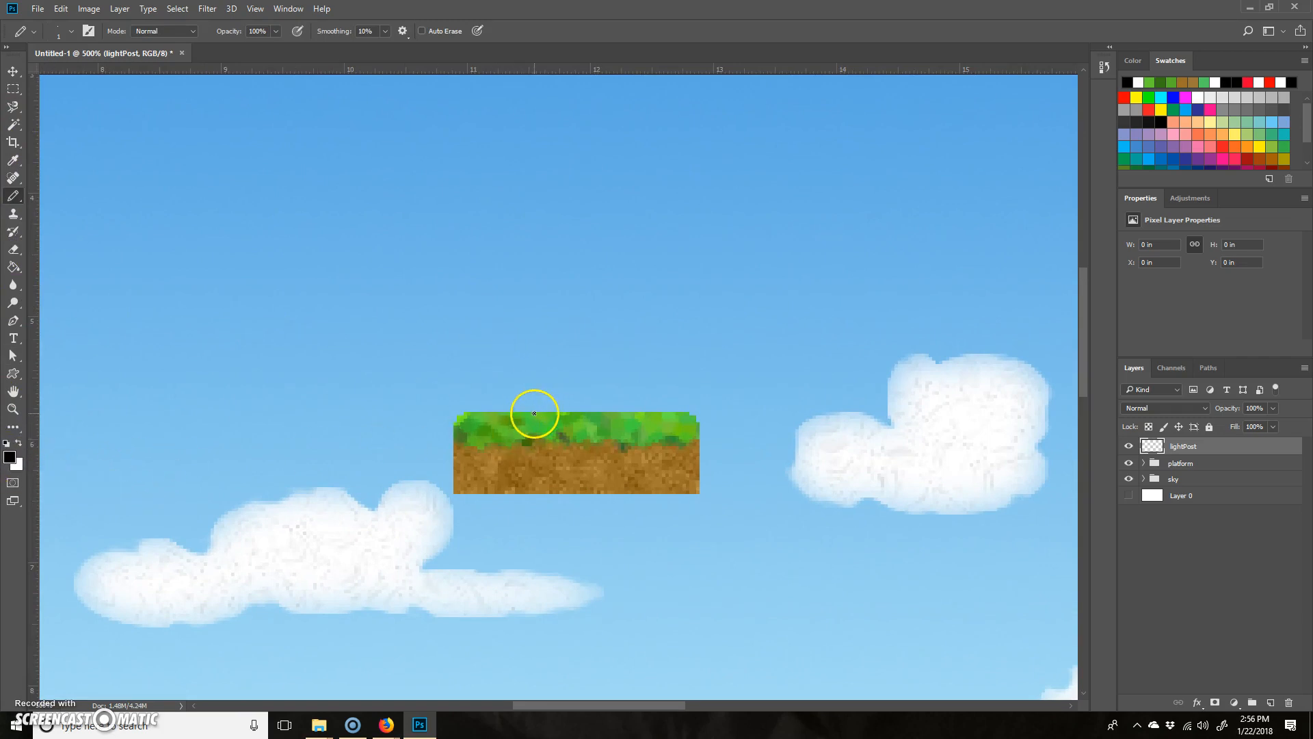
drag(535, 412, 533, 323)
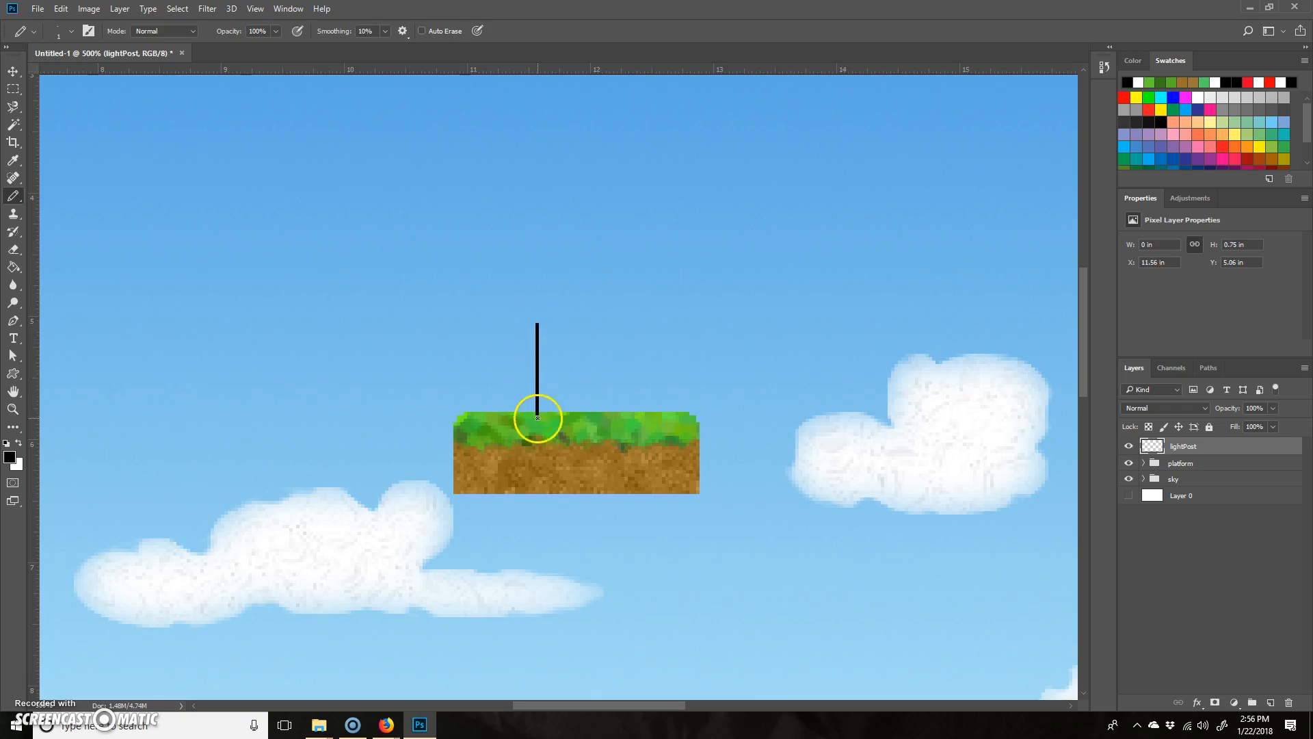
drag(535, 413, 531, 326)
mouse_move(525, 297)
mouse_down()
mouse_move(546, 298)
mouse_move(546, 324)
mouse_move(527, 323)
mouse_move(526, 299)
mouse_up()
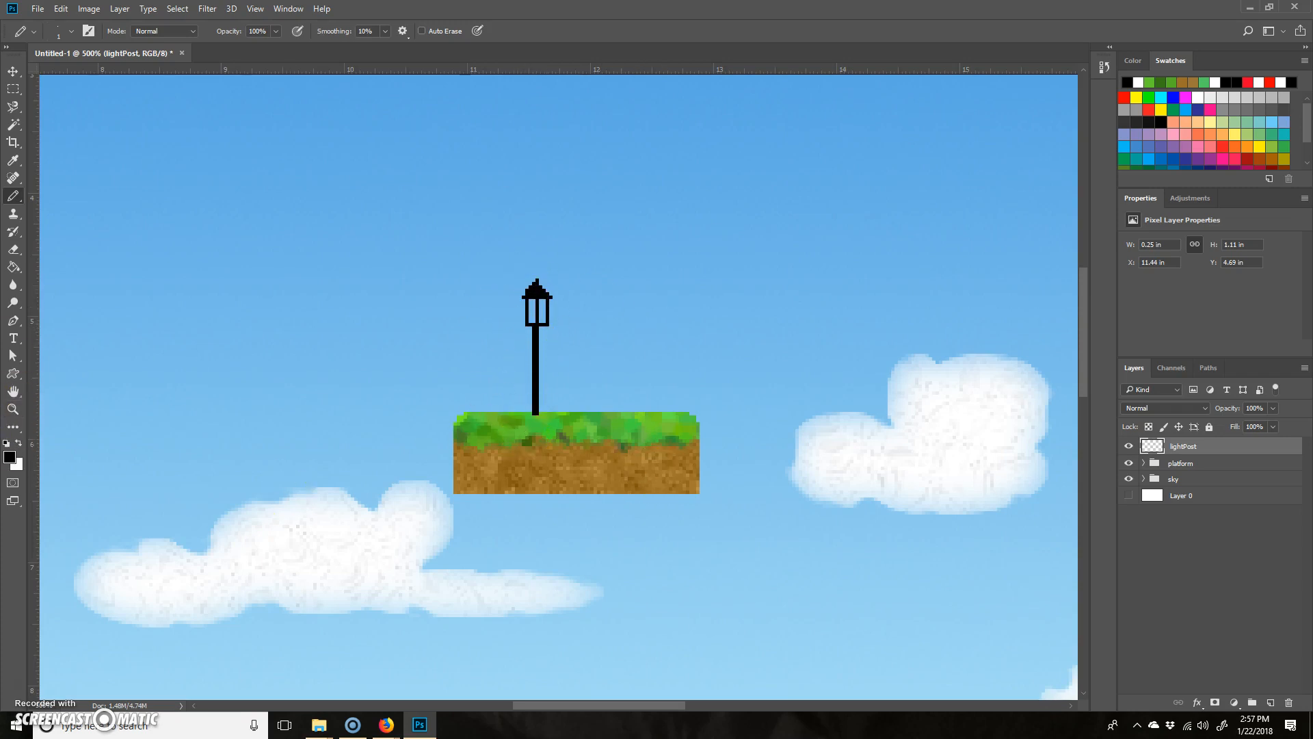
Fill both lantern panes of the lamp post with pale yellow-green e8feba using the Paint Bucket
click(14, 266)
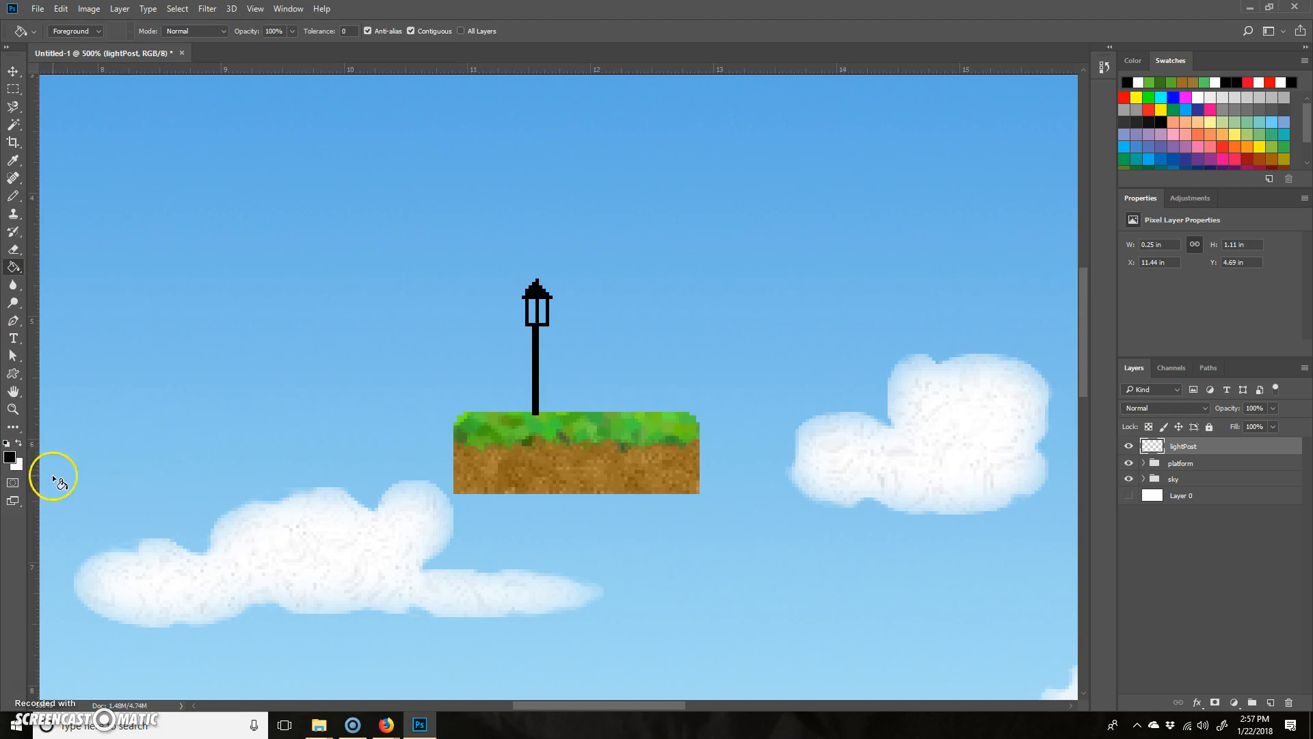
click(9, 456)
click(982, 389)
drag(982, 388, 982, 380)
drag(882, 280, 836, 235)
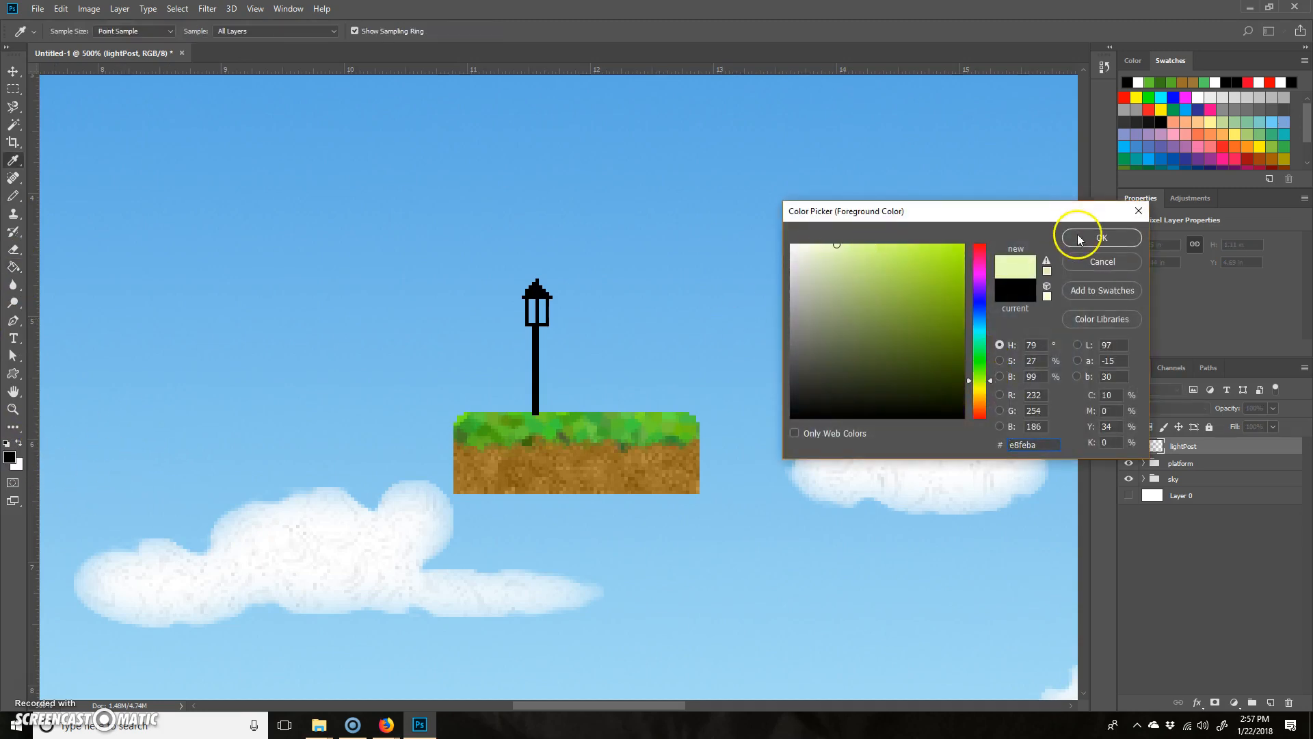
click(1080, 239)
click(541, 309)
click(531, 313)
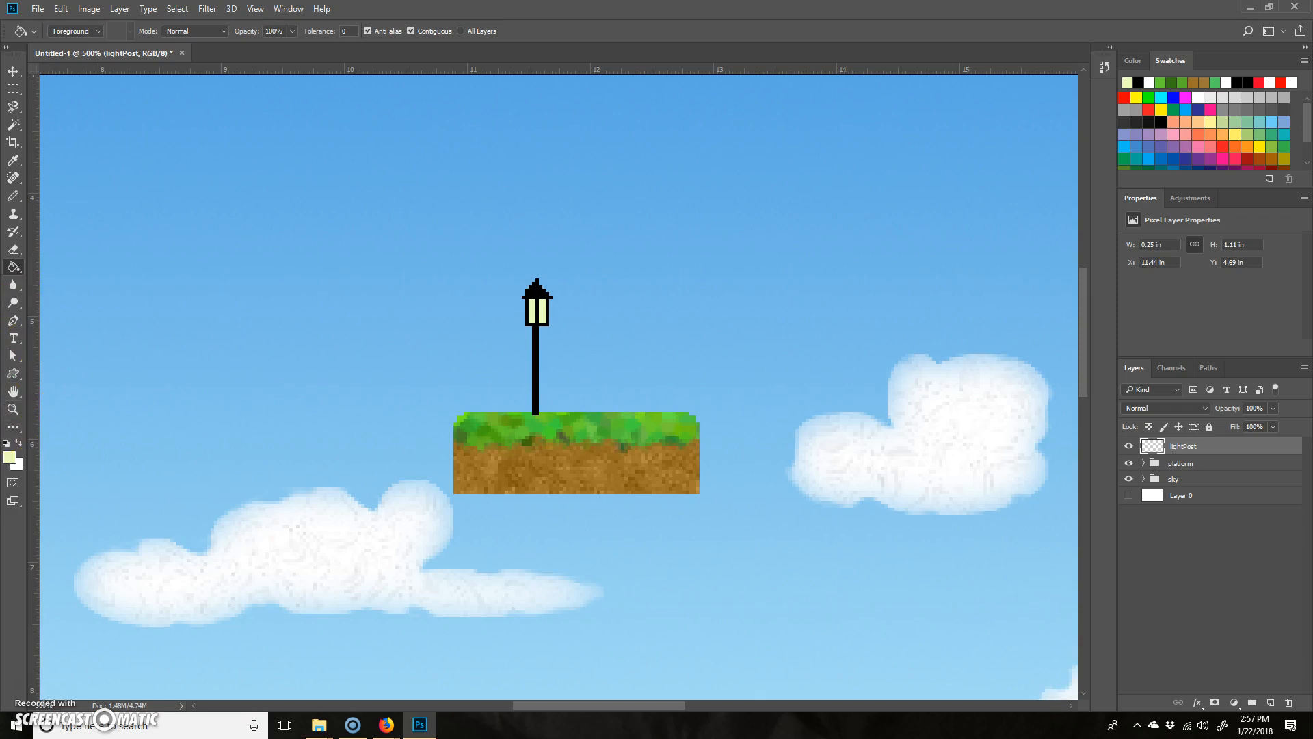
Set the foreground color to dark grey 545454 and pencil shading along the right edge of the lamp post and lantern
click(11, 457)
drag(910, 318, 757, 358)
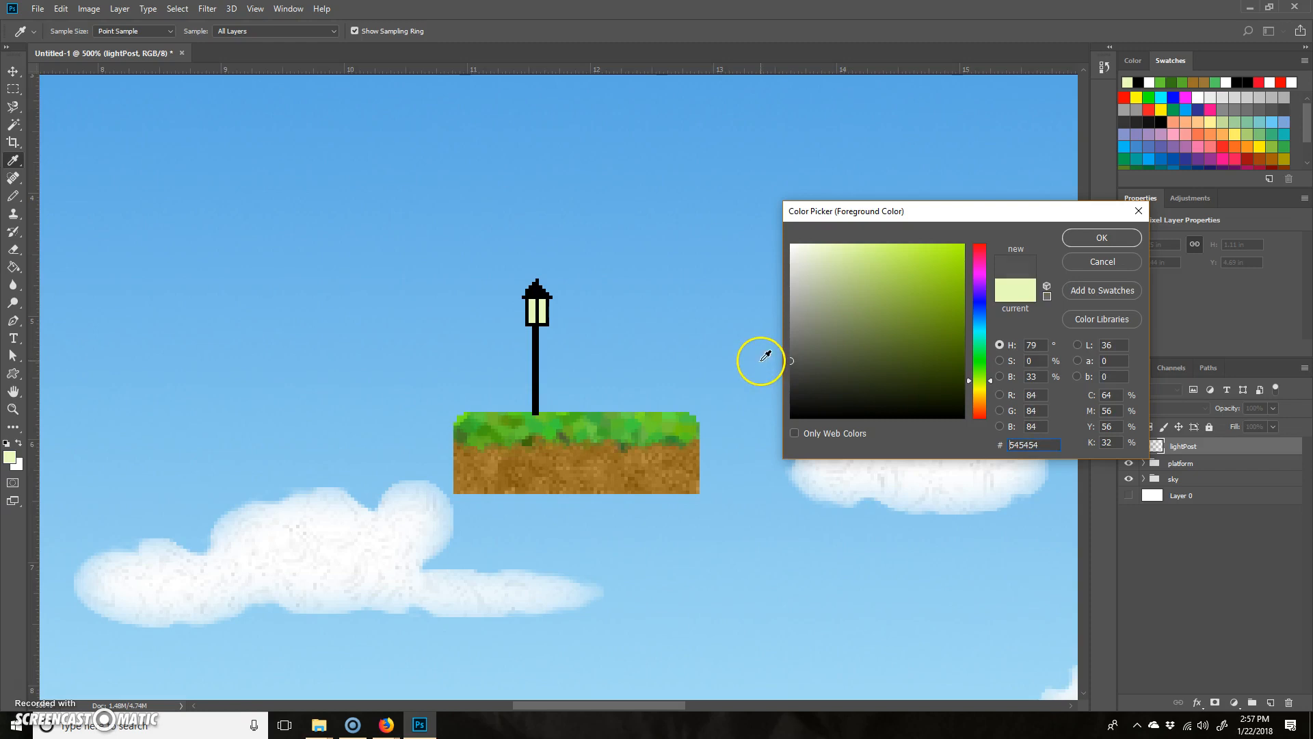
click(1097, 243)
key(b)
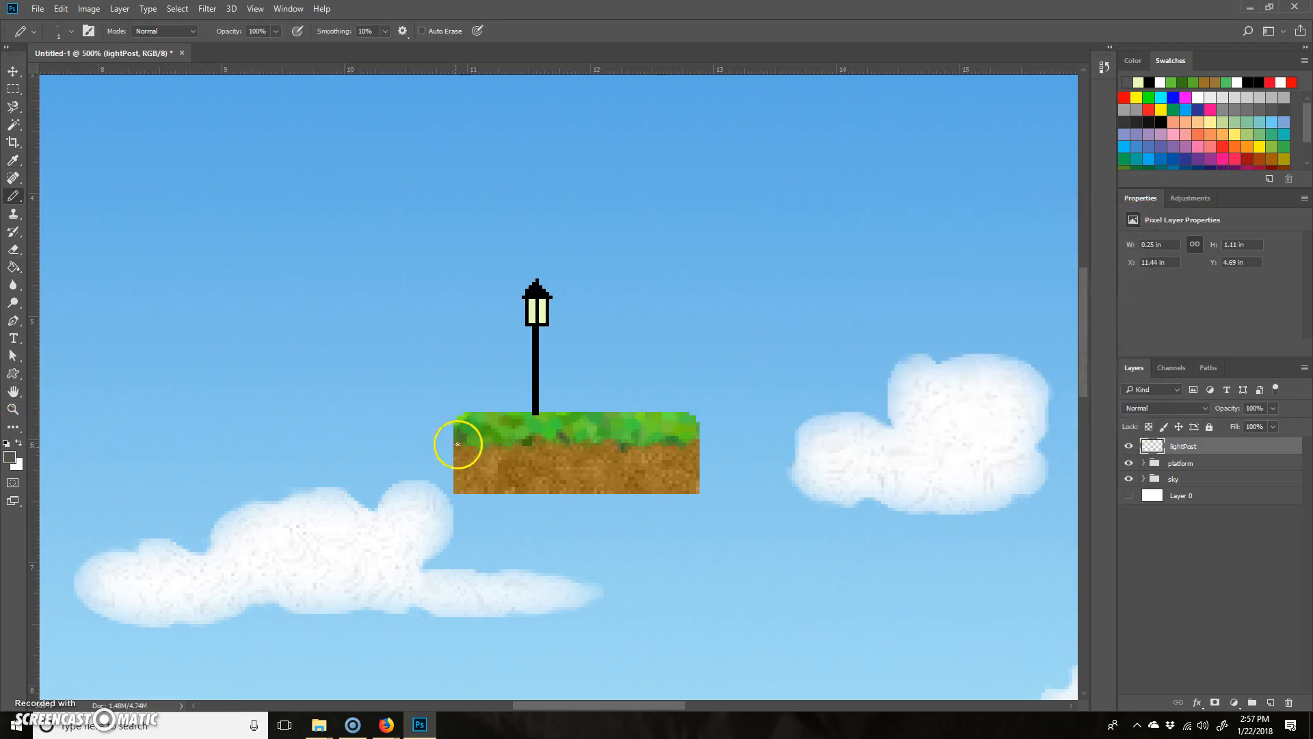
drag(538, 413, 551, 300)
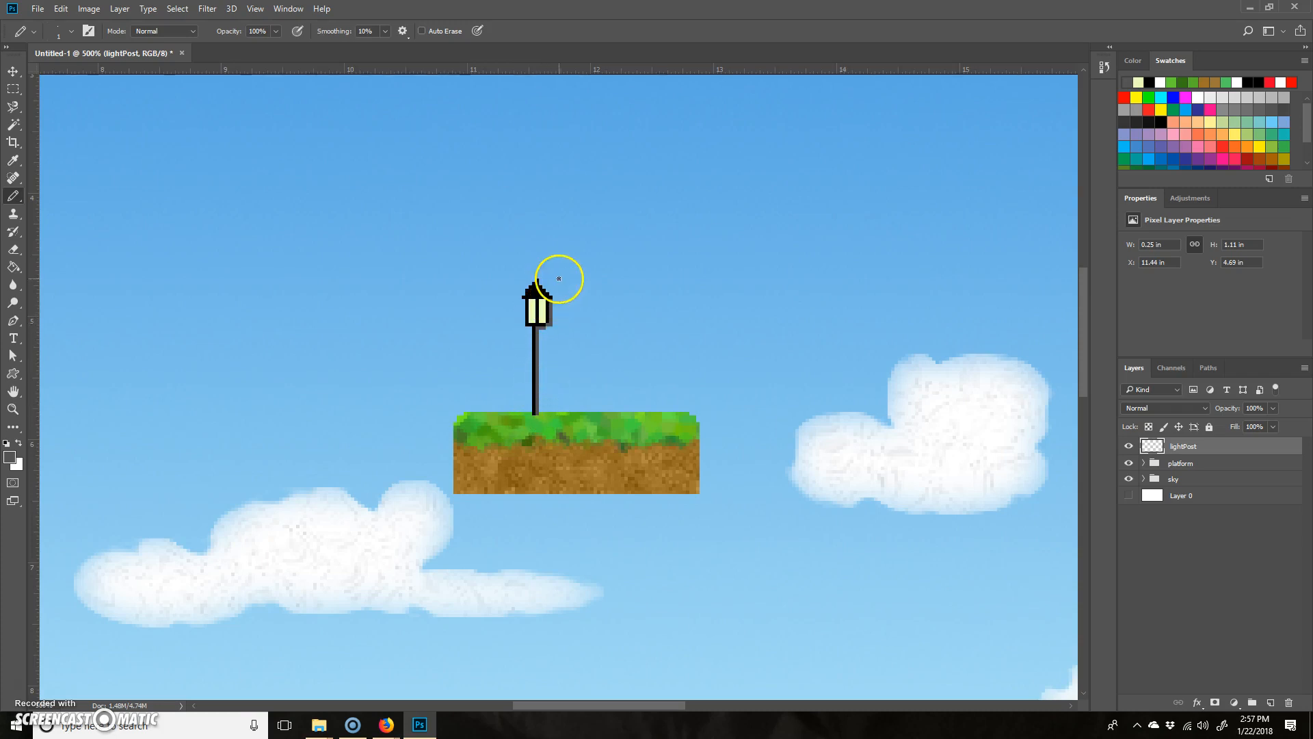
Undo the last grey strokes beside the lantern and shade its underside and the right slope of its roof in grey
key(ctrl+z)
key(ctrl+z)
key(ctrl+z)
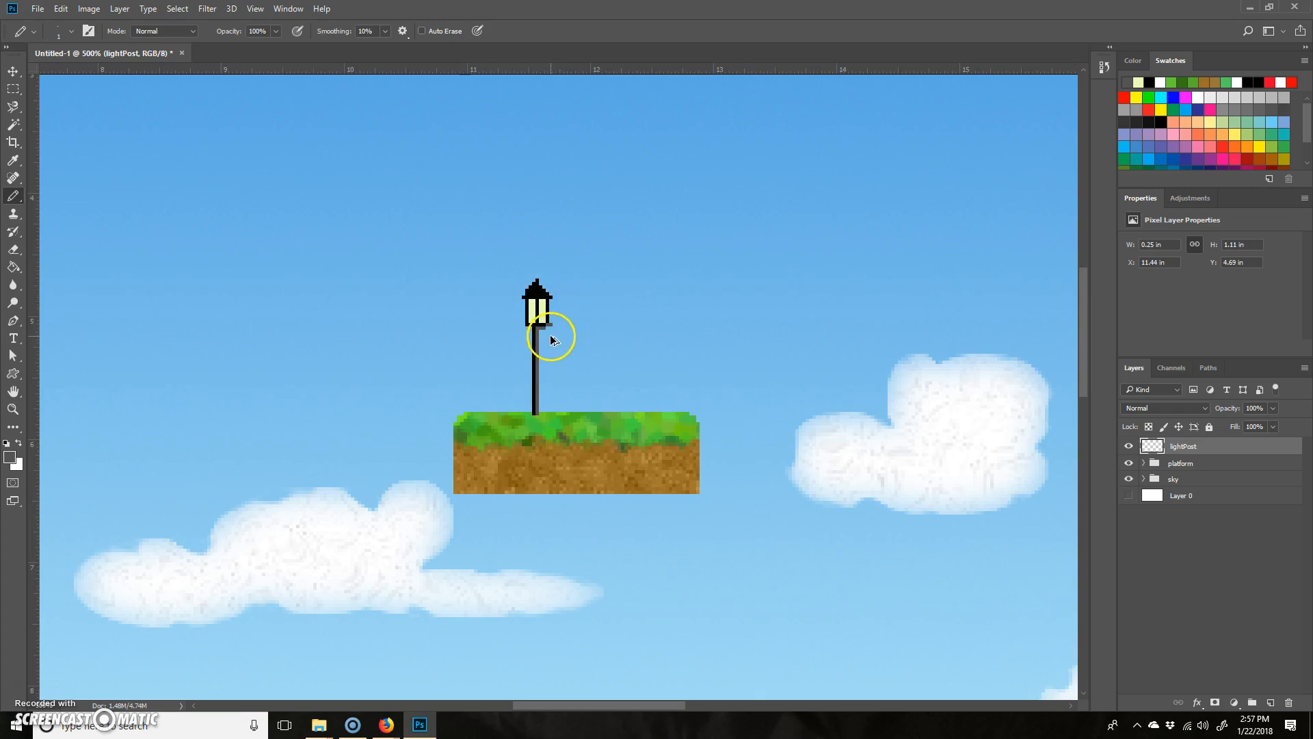
click(541, 329)
drag(551, 297, 541, 290)
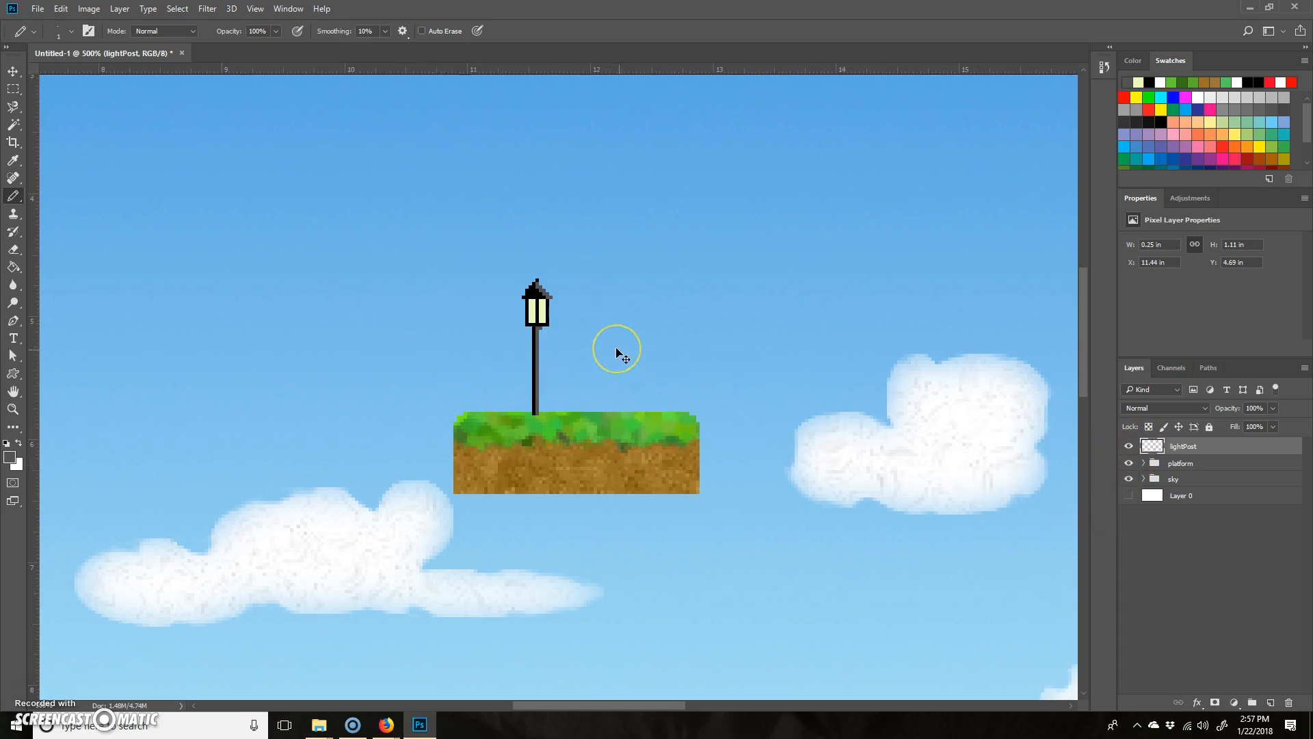
Rename the sky group as Background and the platform group as Midground
key(ctrl+minus)
key(ctrl+minus)
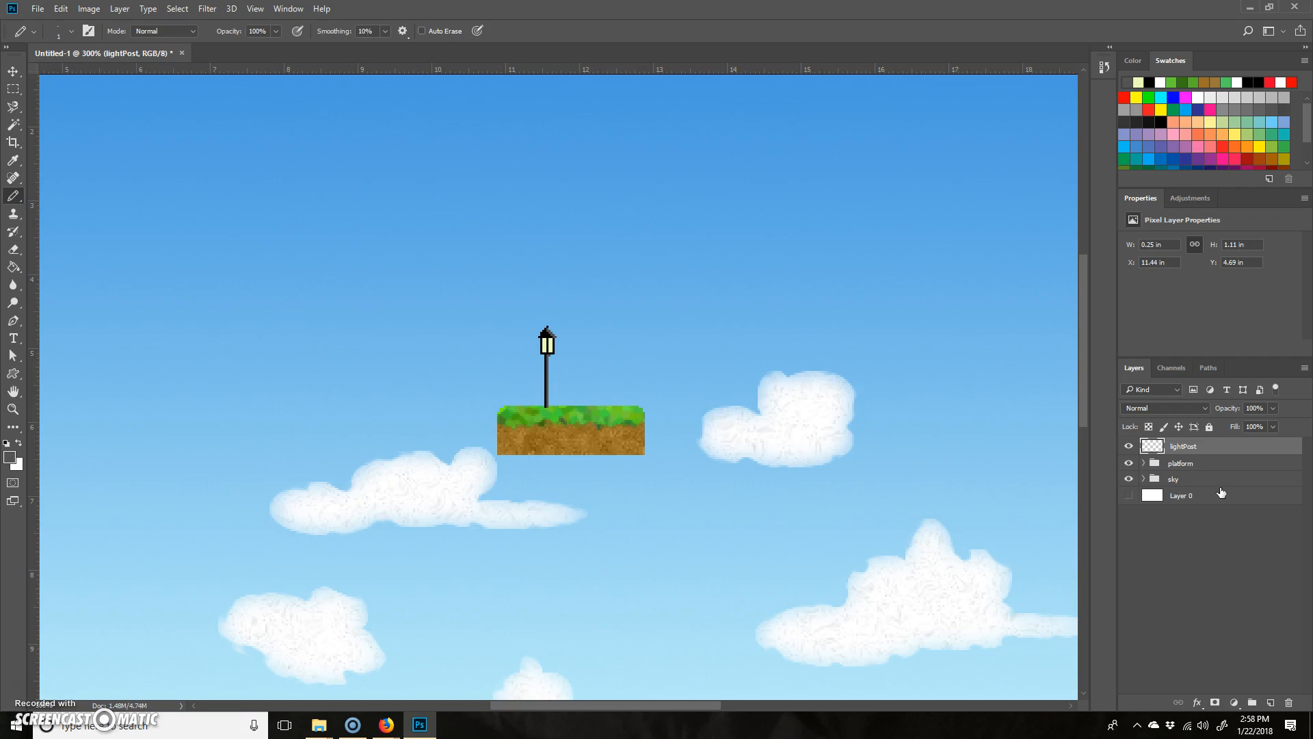
click(1180, 480)
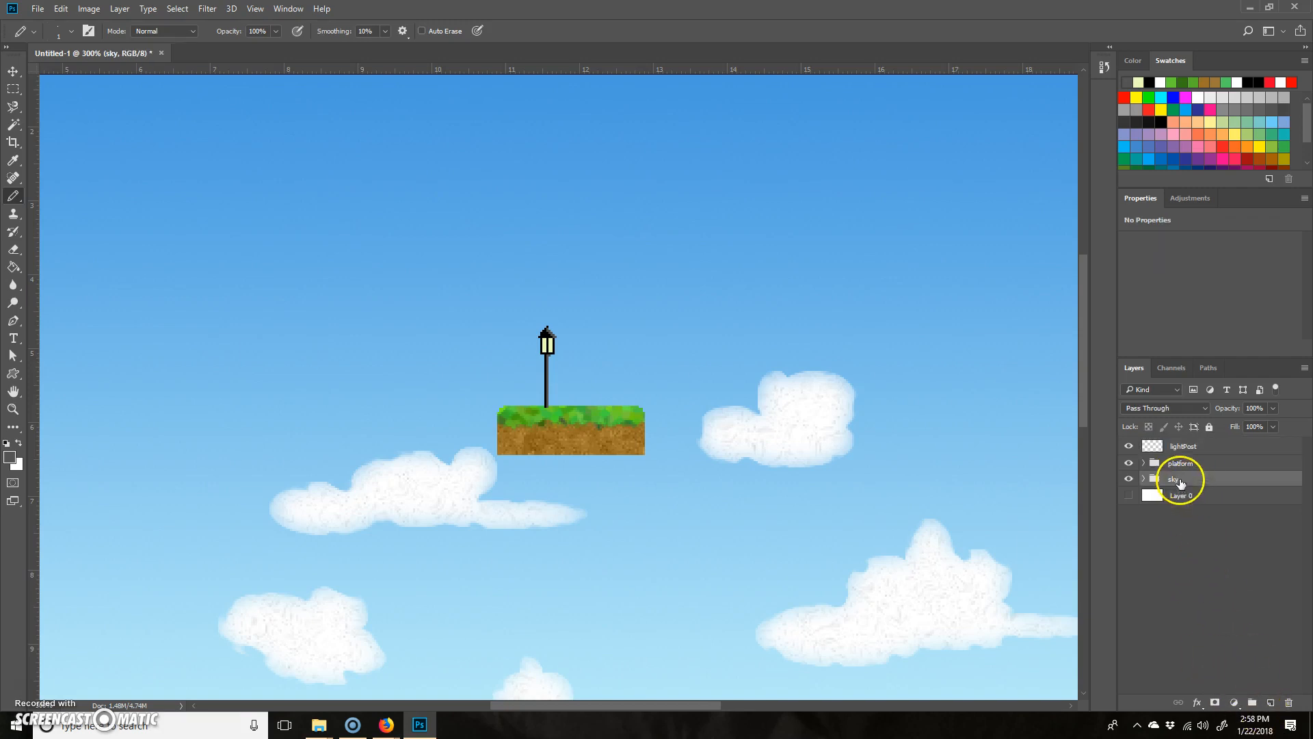
double_click(1182, 478)
text(Background)
key(Return)
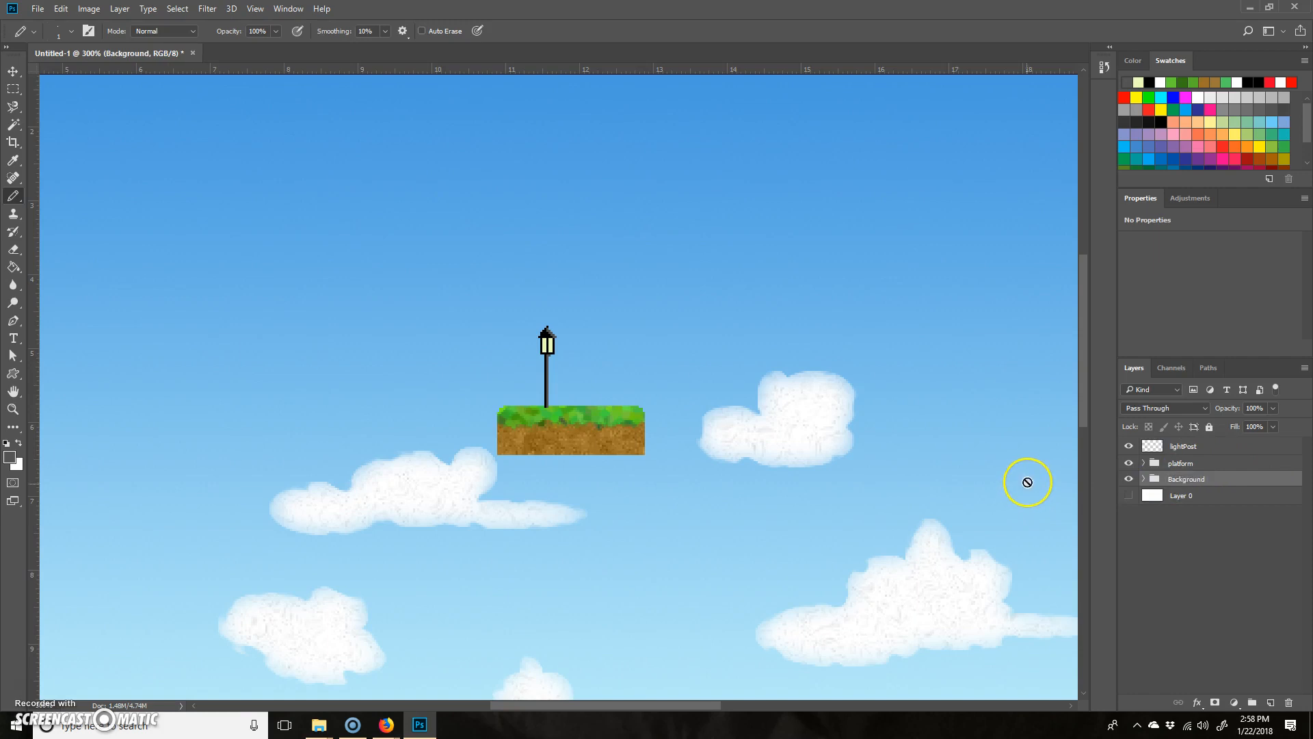
double_click(1184, 464)
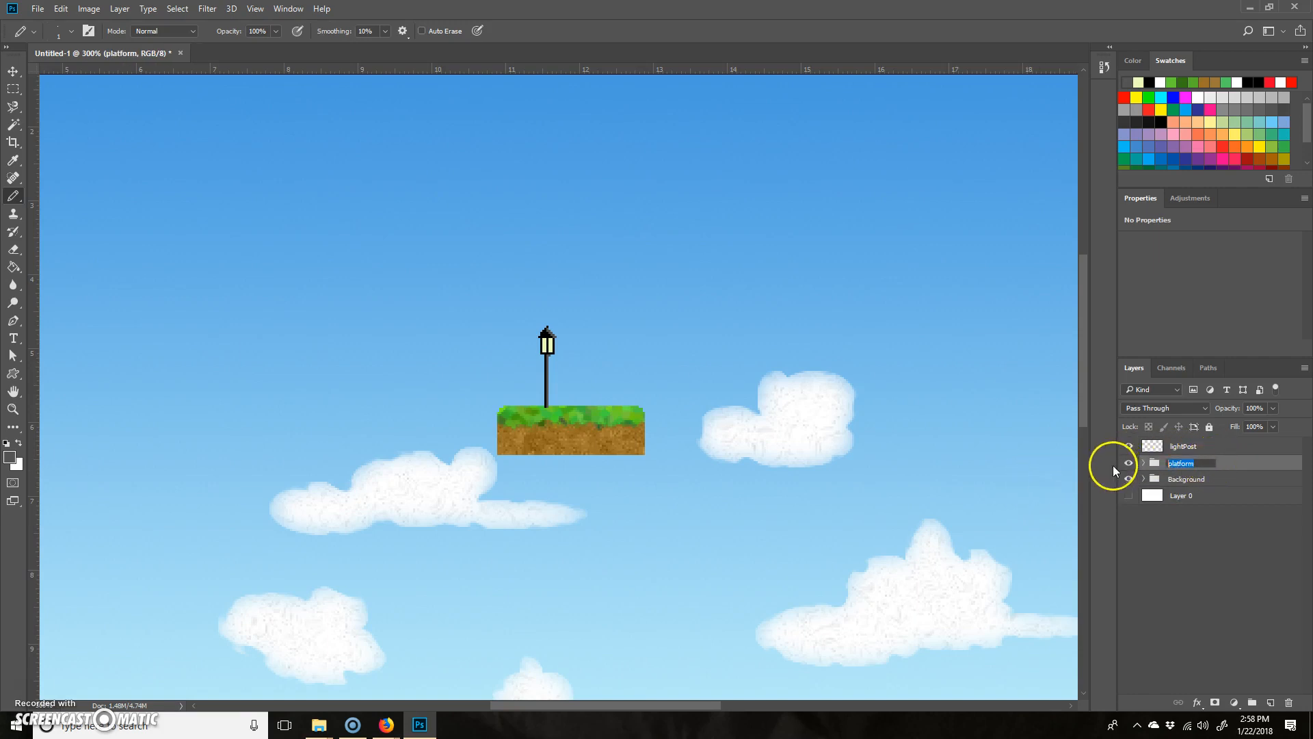
text(Midground)
Put the lightPost layer into a new group named Foreground above the Midground group
click(1201, 446)
click(1208, 446)
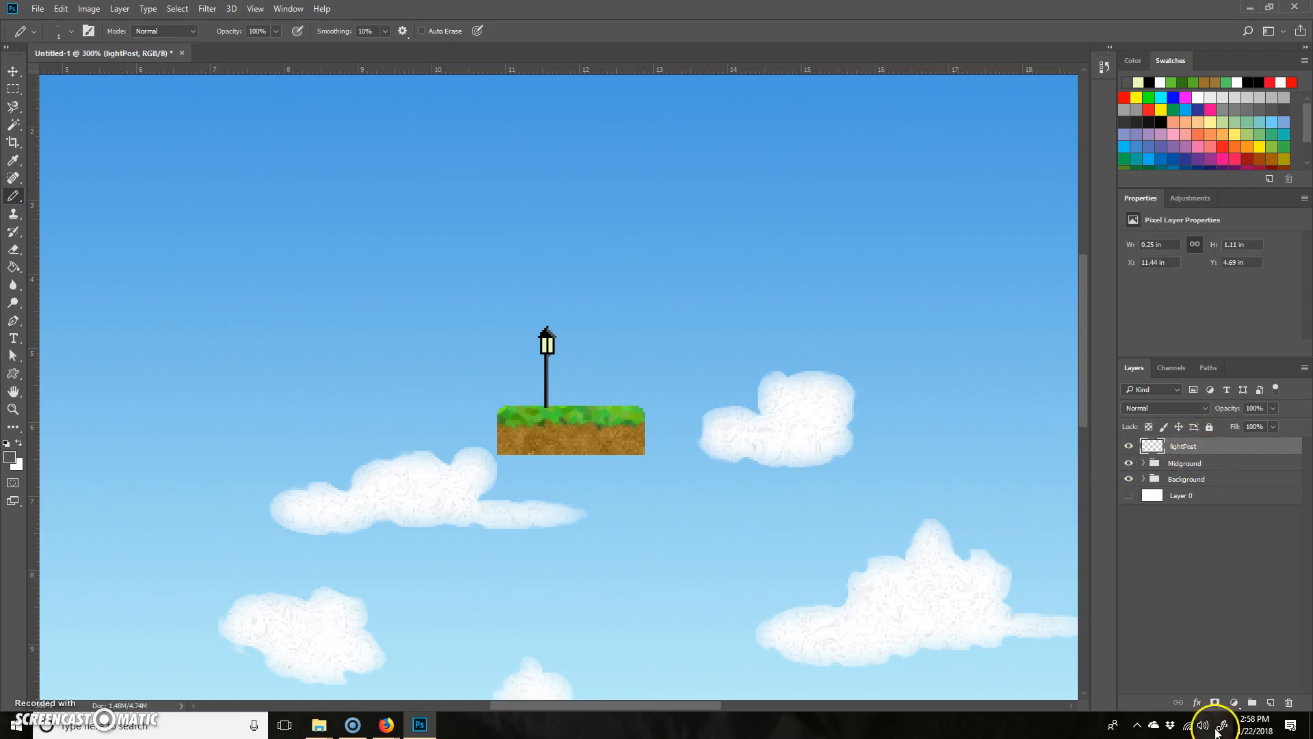
click(1252, 703)
drag(1191, 466, 1197, 448)
click(1144, 446)
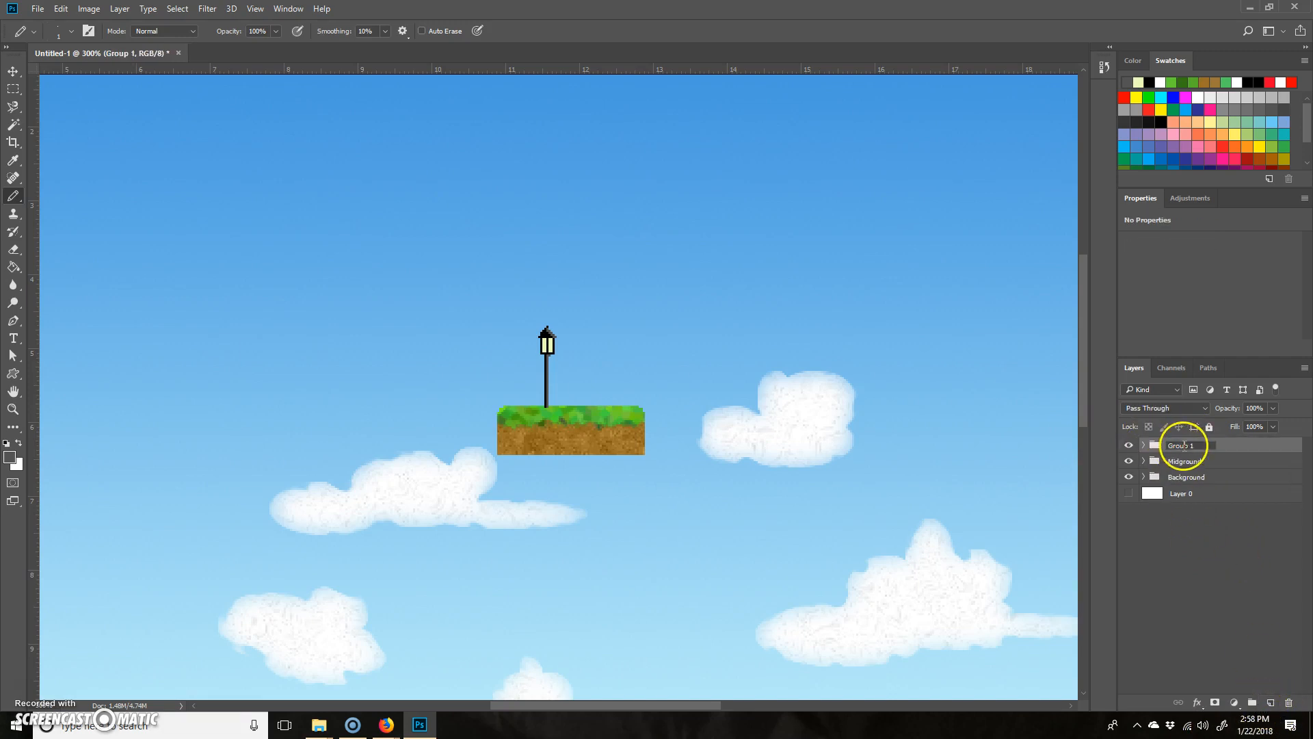
text(G)
key(Return)
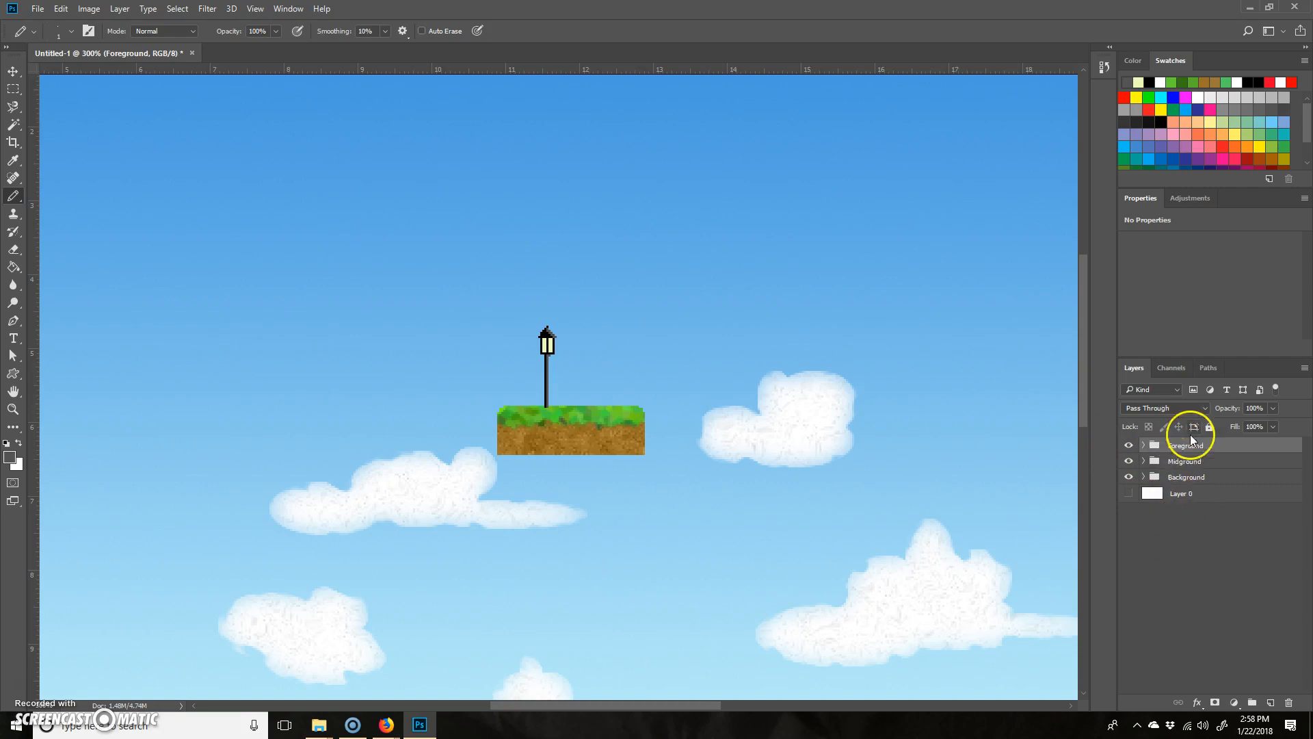
Expand the Background group and hide every layer and group except Background with its sky layer
key(ctrl+minus)
key(ctrl+minus)
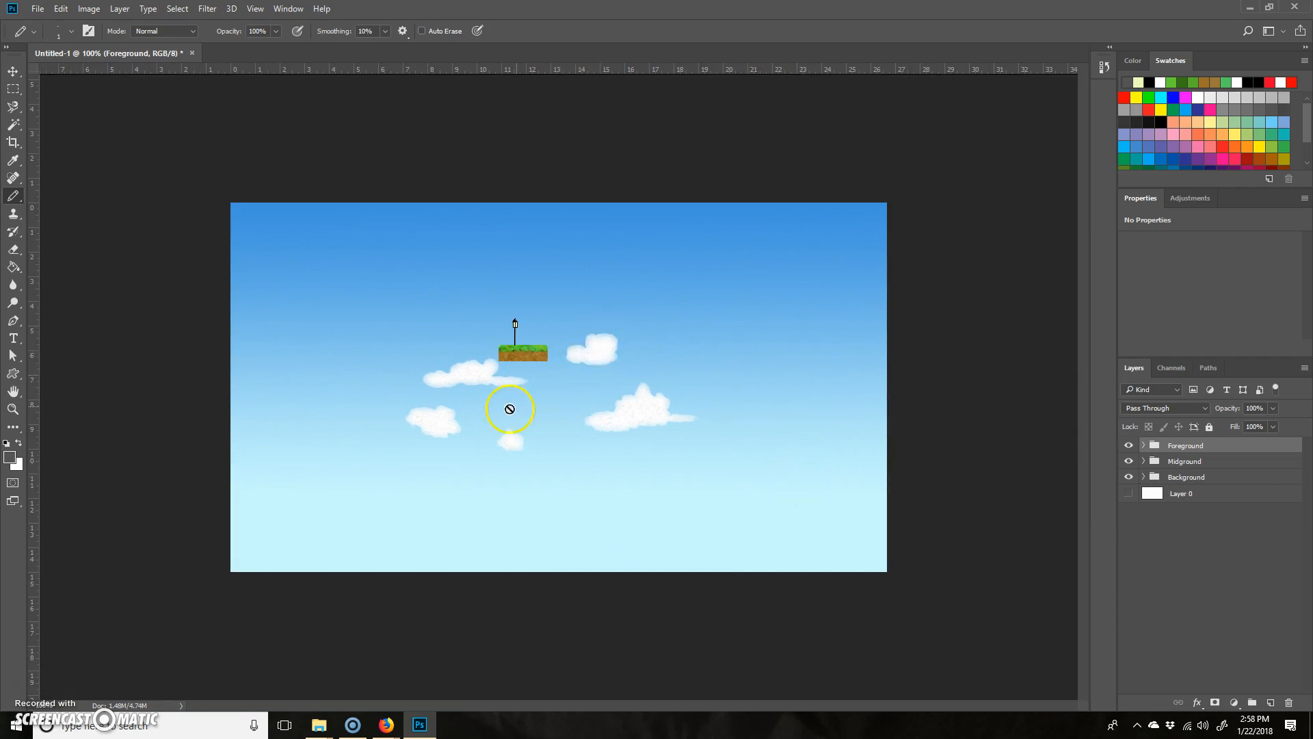
click(1142, 445)
click(1142, 446)
click(1144, 476)
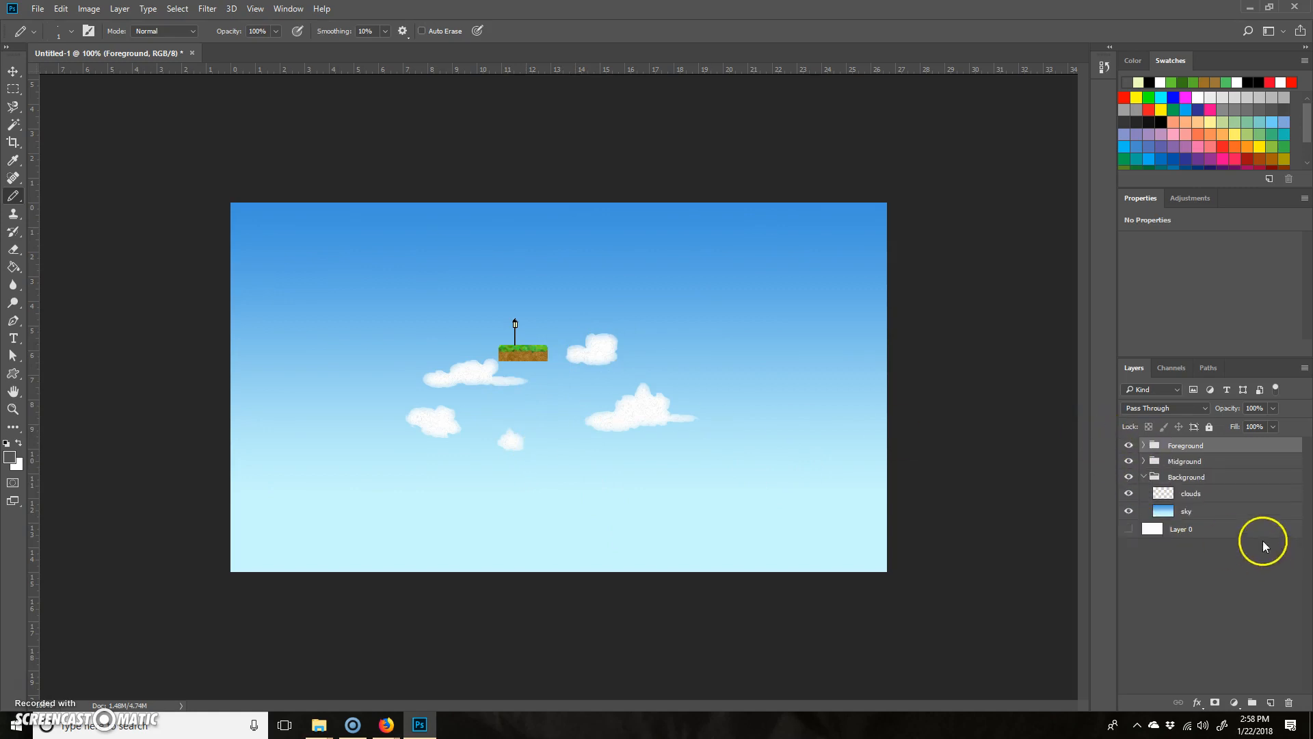
click(1201, 512)
drag(1128, 484, 1128, 441)
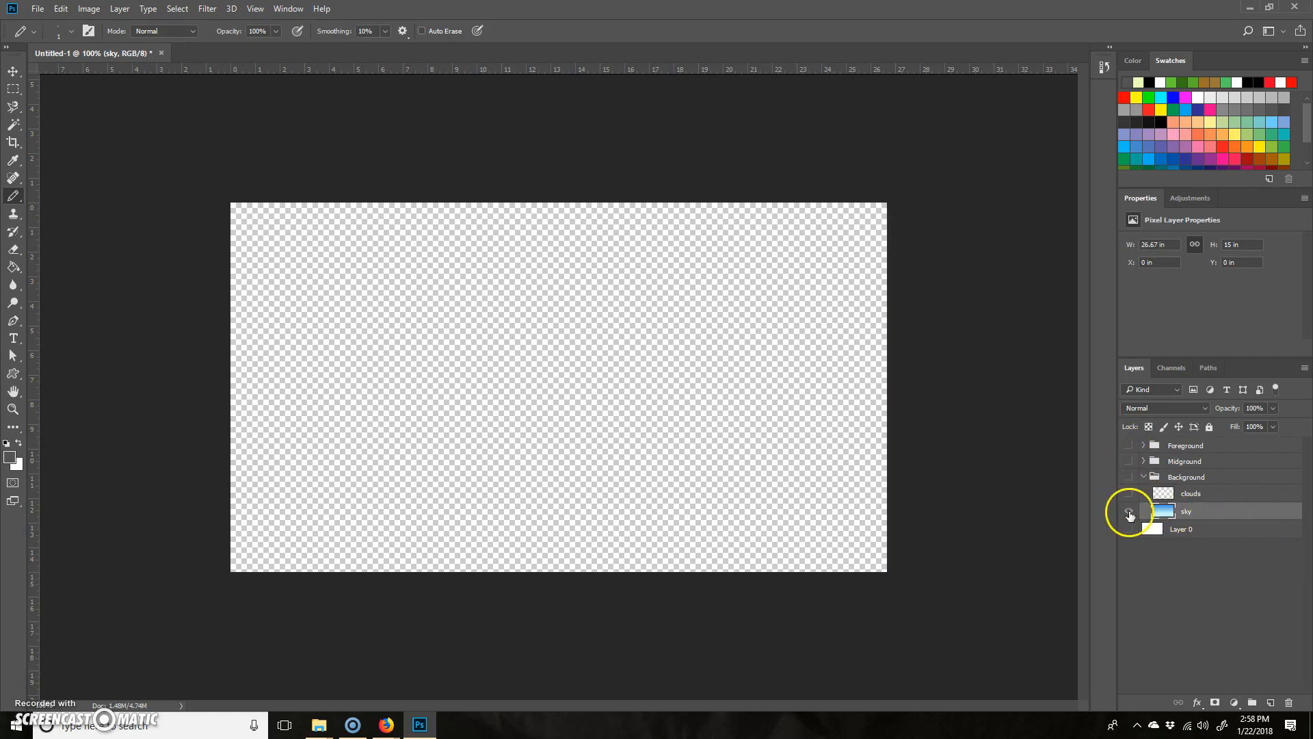
click(1129, 476)
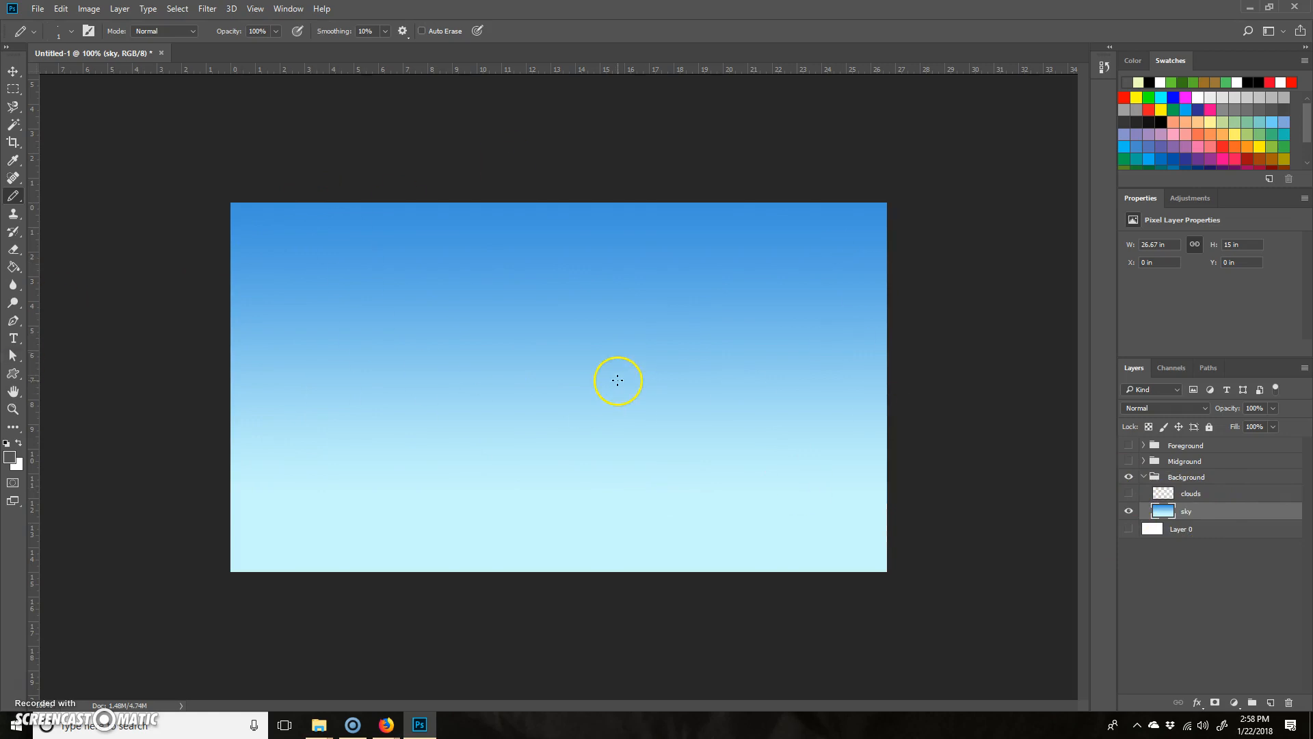
Start saving the document under a new name and browse to the UnityGames folder on Local Disk (D:)
click(38, 8)
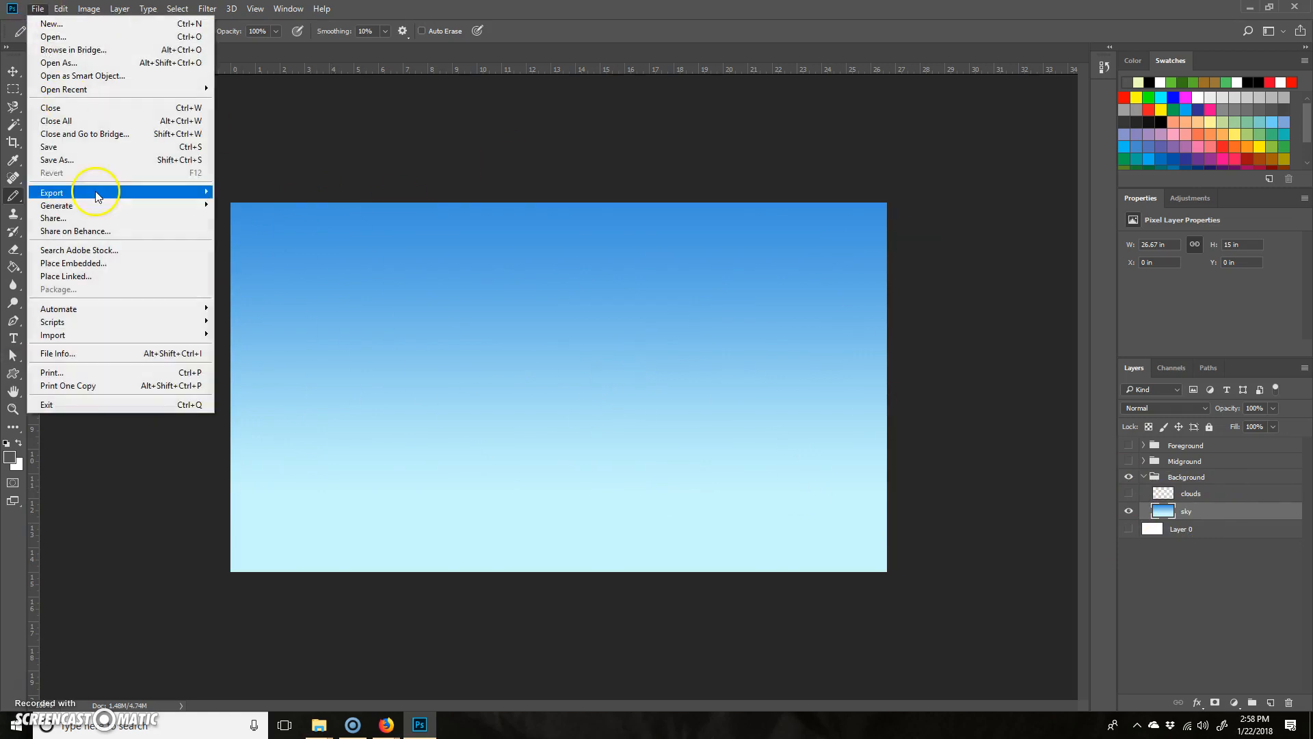
click(74, 162)
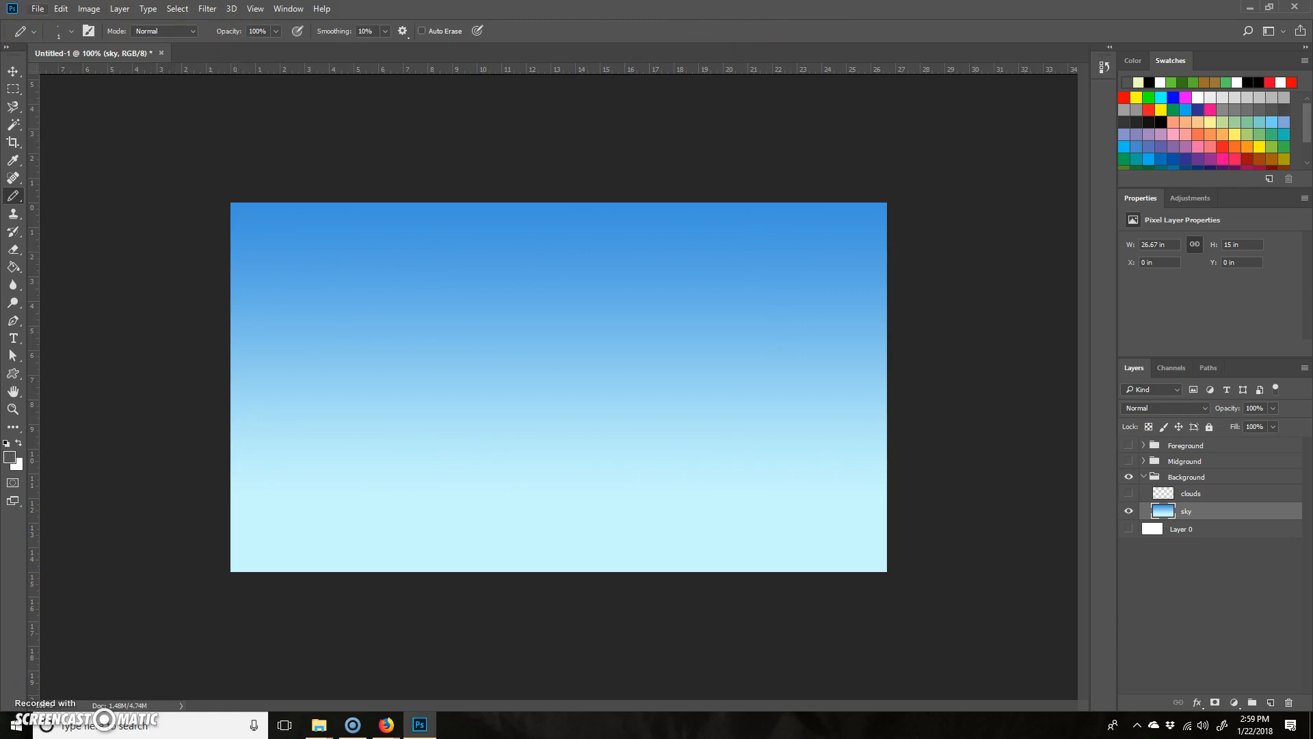
click(37, 8)
click(64, 156)
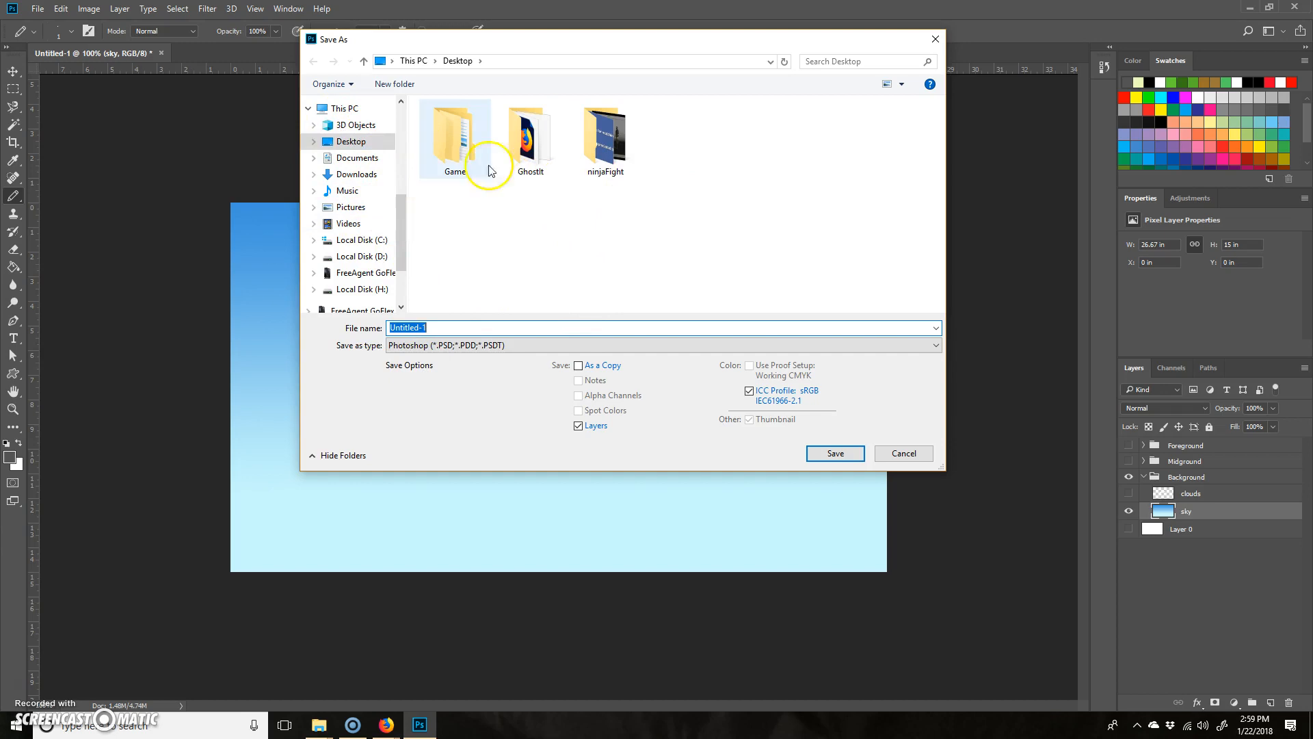
click(368, 259)
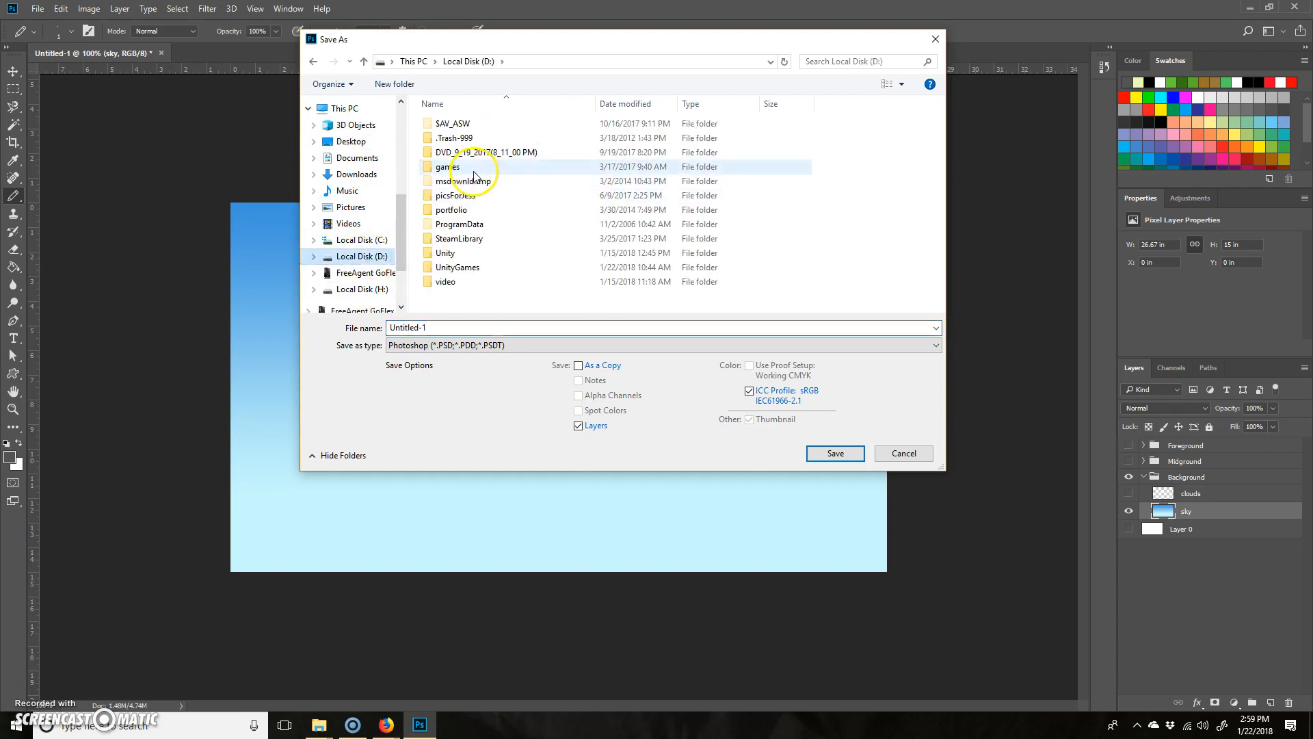
double_click(458, 266)
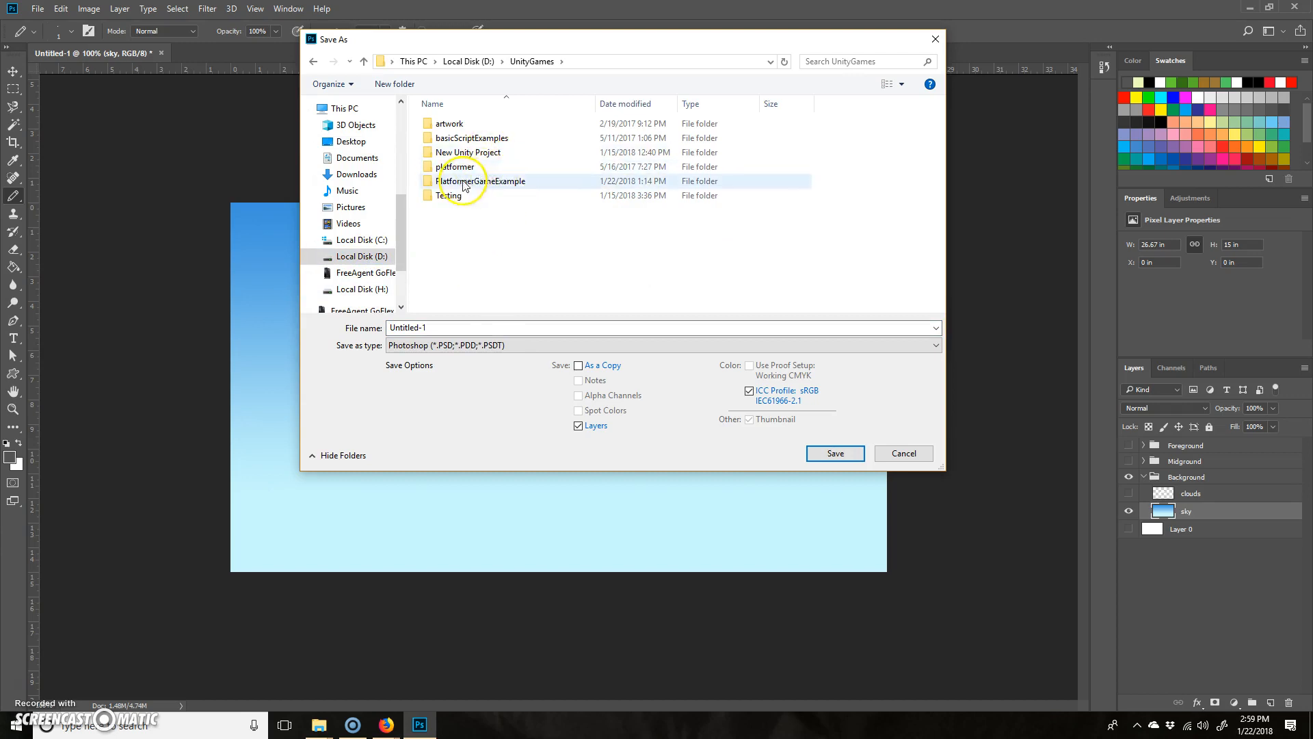
double_click(513, 182)
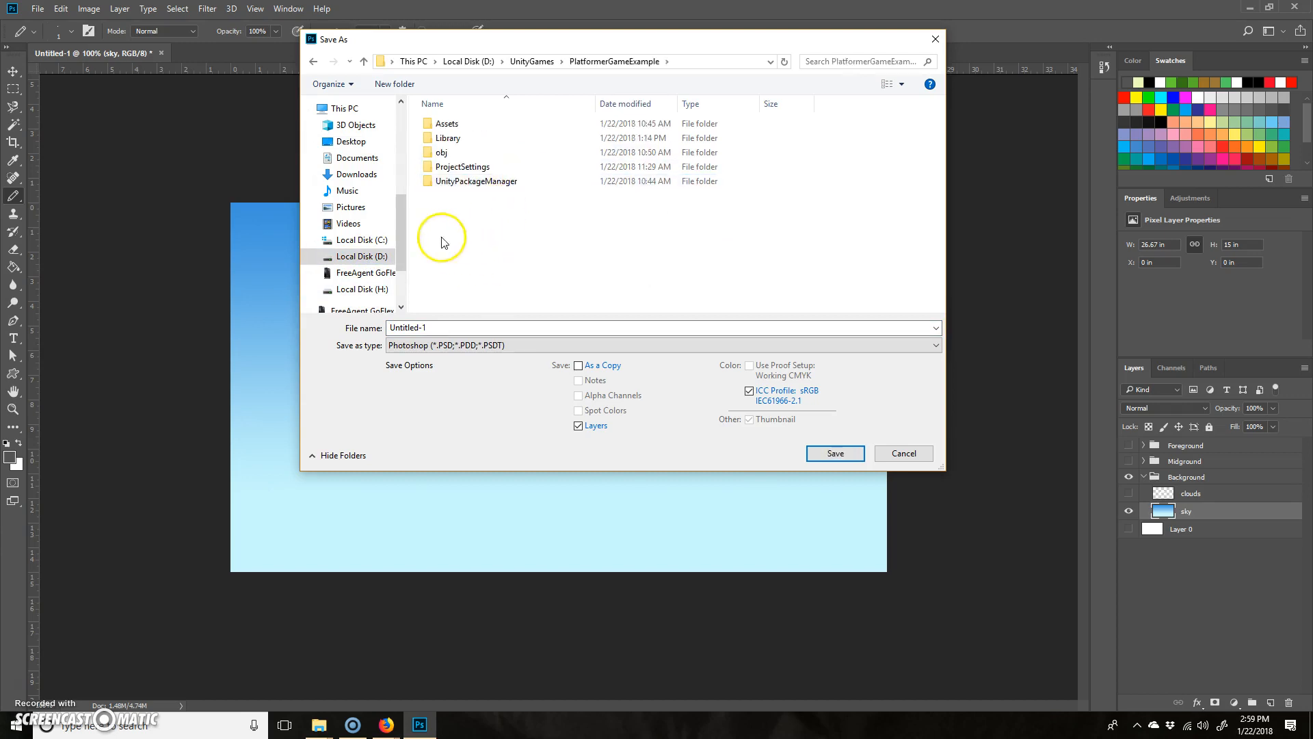
click(534, 61)
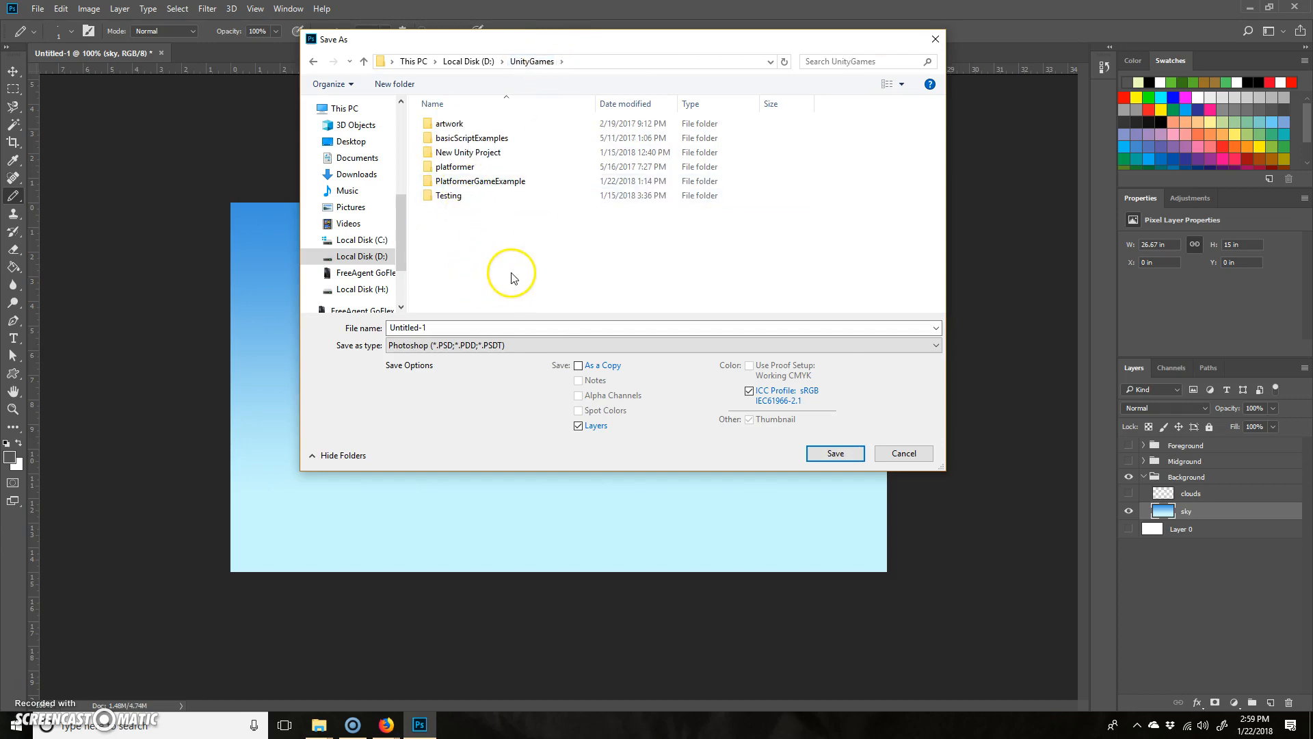
Create a folder named PlatformerGame inside UnityGames
right_click(461, 272)
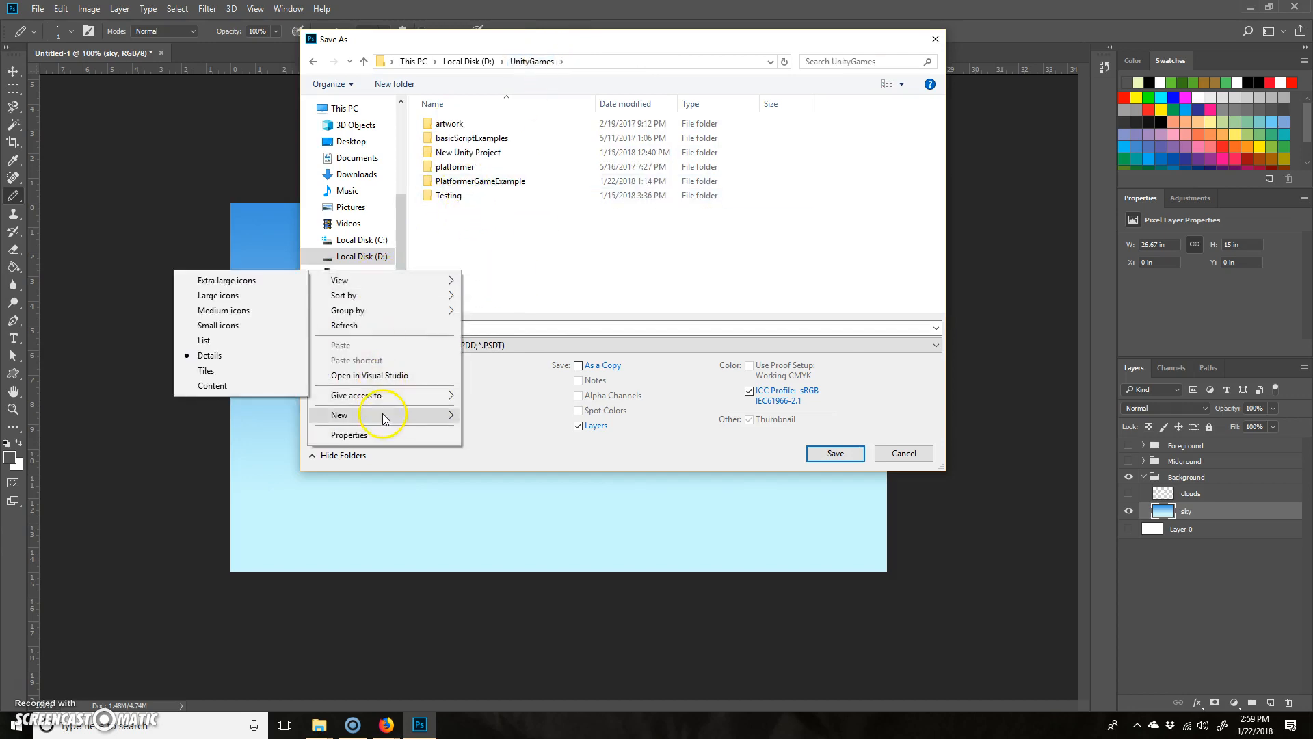
mouse_move(383, 416)
click(254, 417)
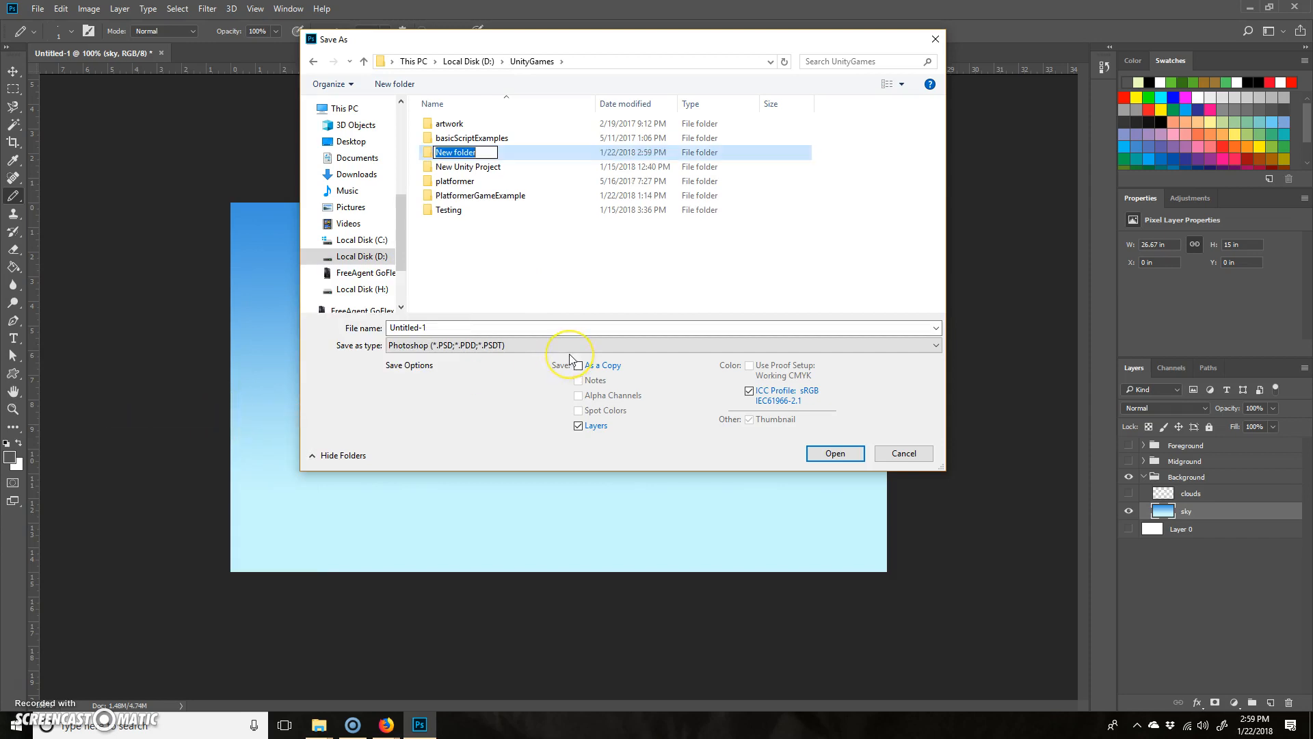
text(PlatformerGame)
click(549, 286)
Move the PlatformerGameExample folder into PlatformerGame and open the PlatformerGame folder
click(480, 198)
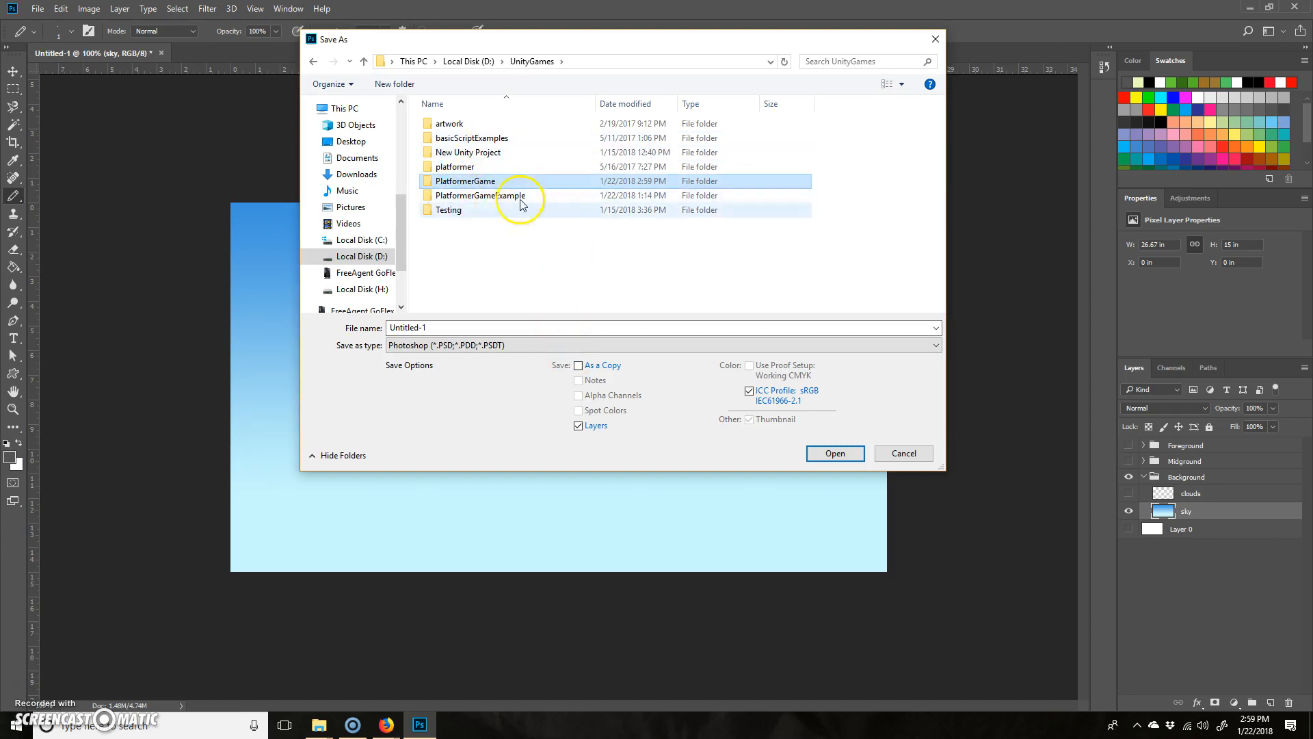
mouse_move(479, 199)
mouse_down()
mouse_move(503, 183)
mouse_move(457, 191)
mouse_up()
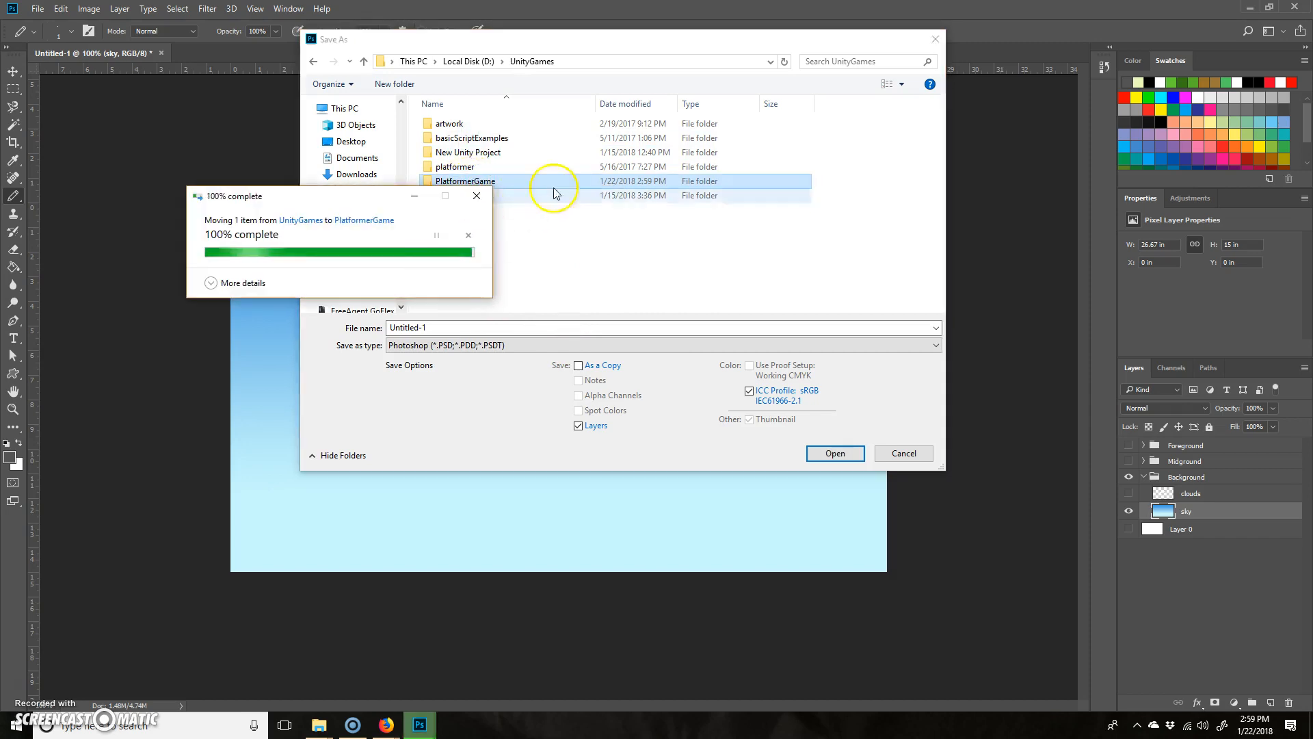
click(506, 181)
key(Return)
double_click(469, 181)
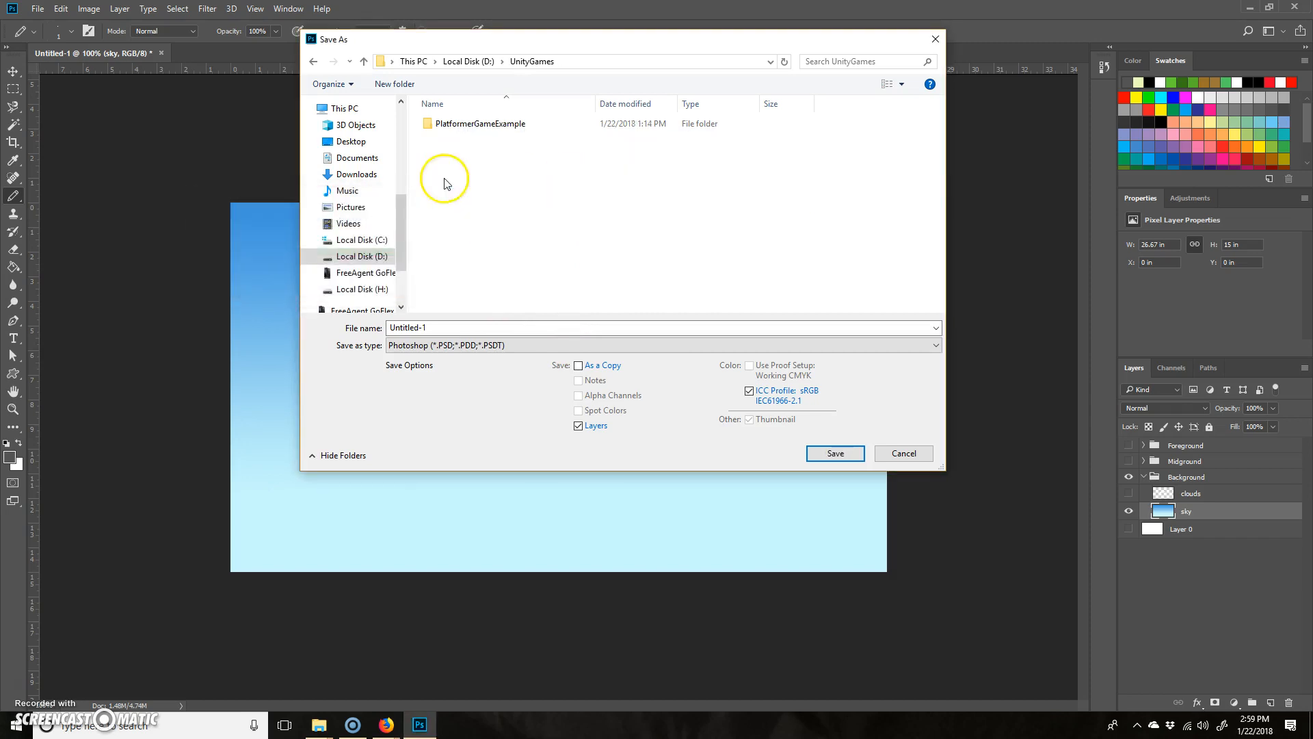
Create a folder named Photoshop inside PlatformerGame and save the document there as background_master in Photoshop format
right_click(462, 162)
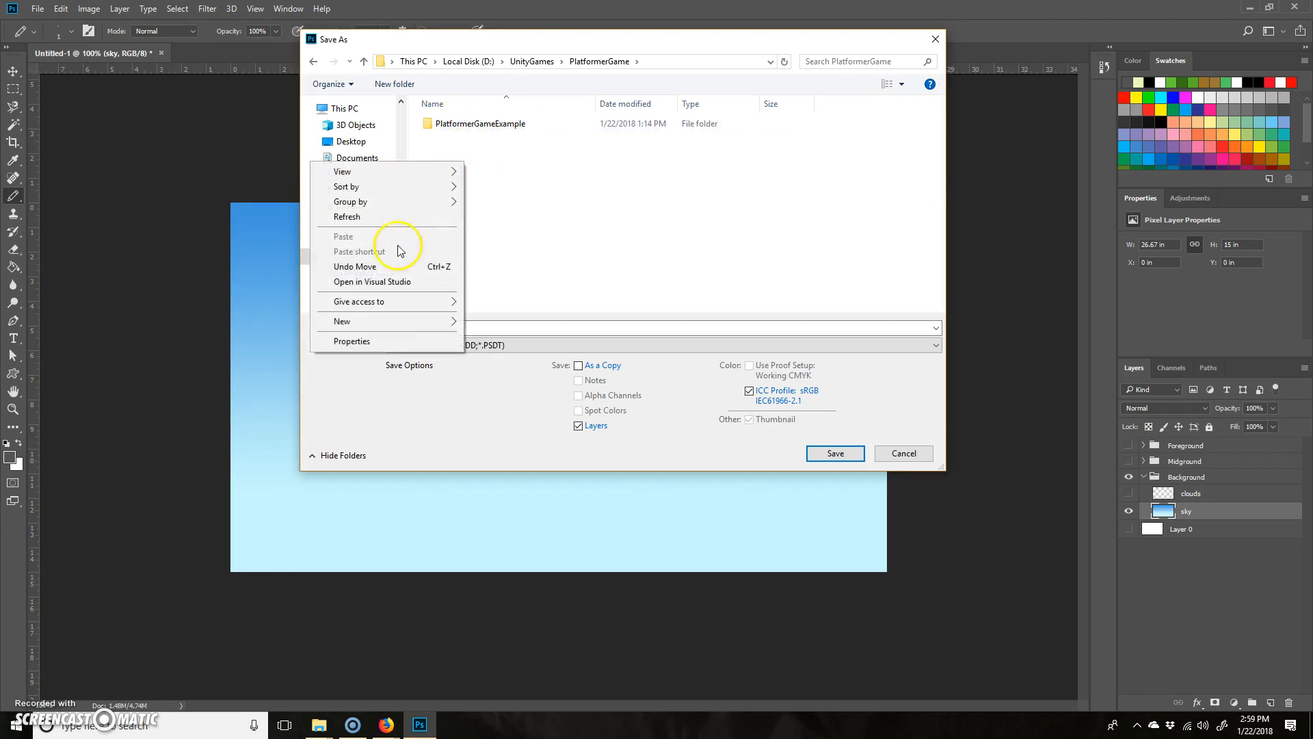
mouse_move(405, 321)
click(220, 323)
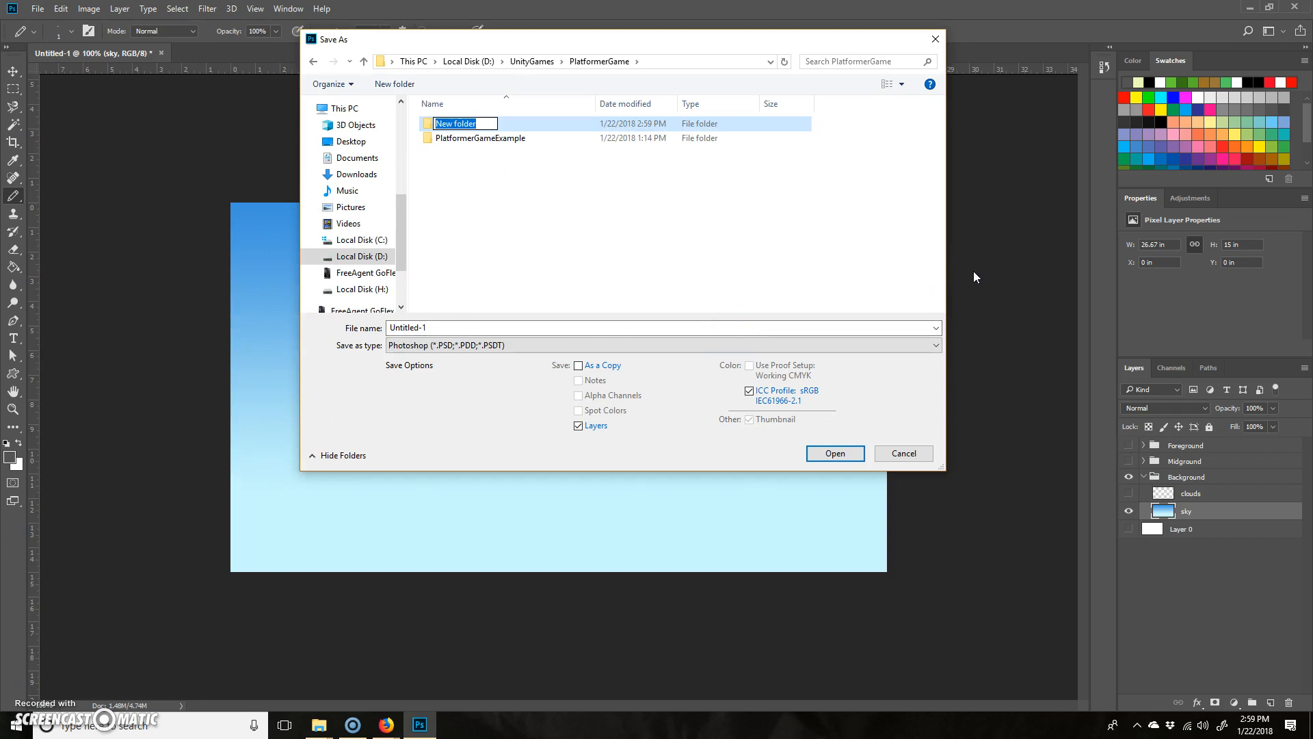
text(Photoshop)
key(Return)
double_click(434, 124)
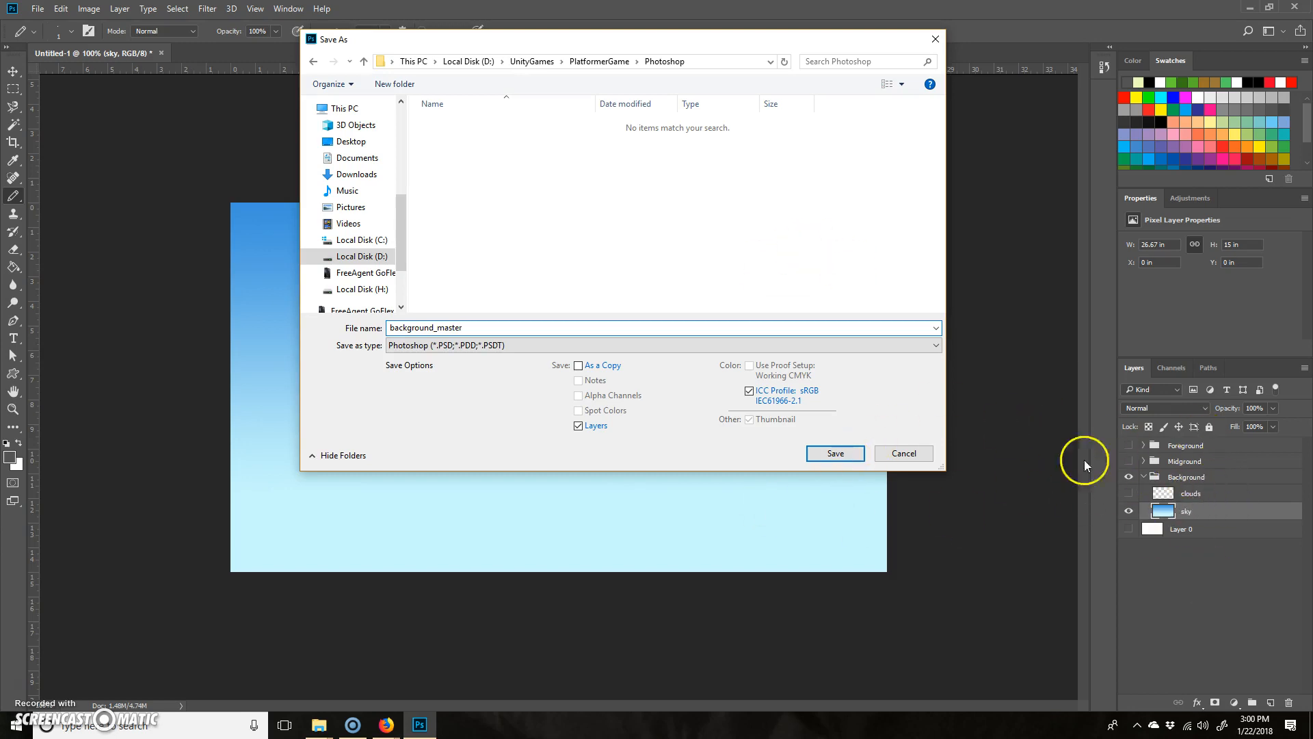
click(846, 455)
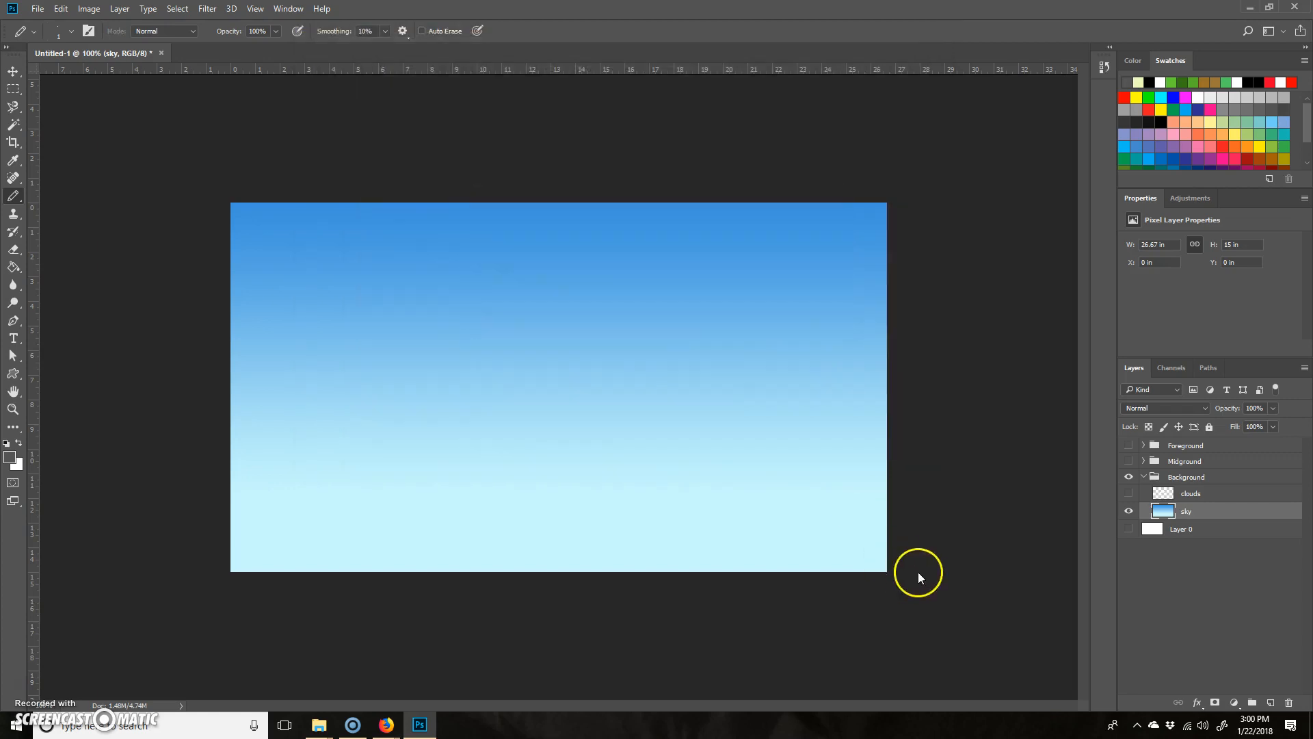
Finish saving background_master, then start another save and browse to the Assets folder inside PlatformerGameExample
click(816, 222)
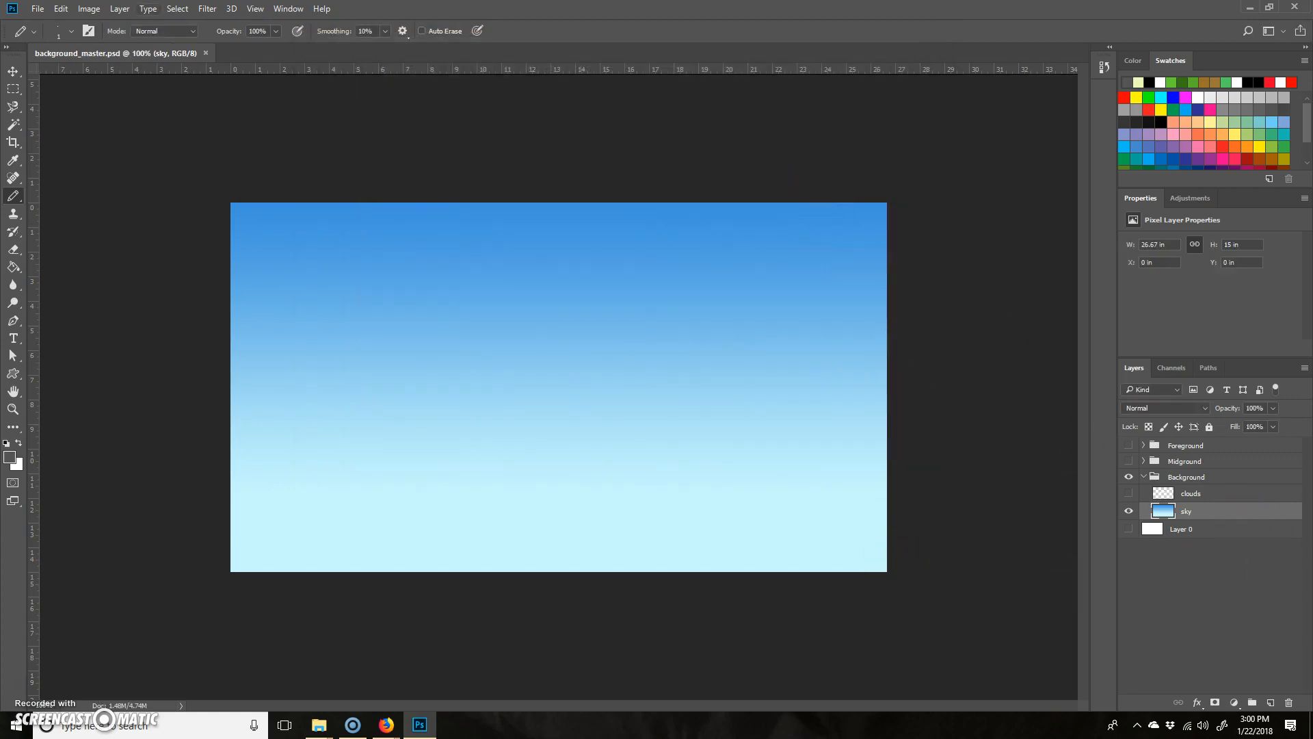
drag(1205, 519, 1147, 522)
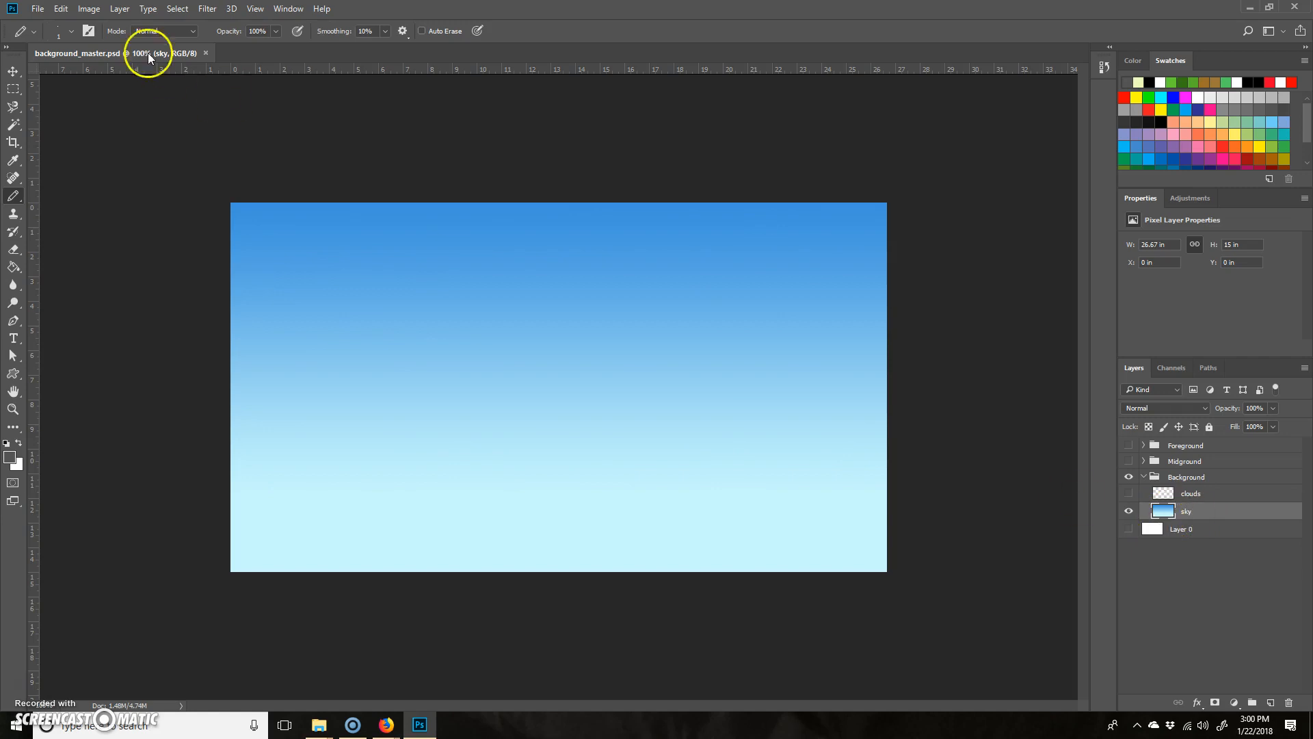
click(38, 8)
click(96, 161)
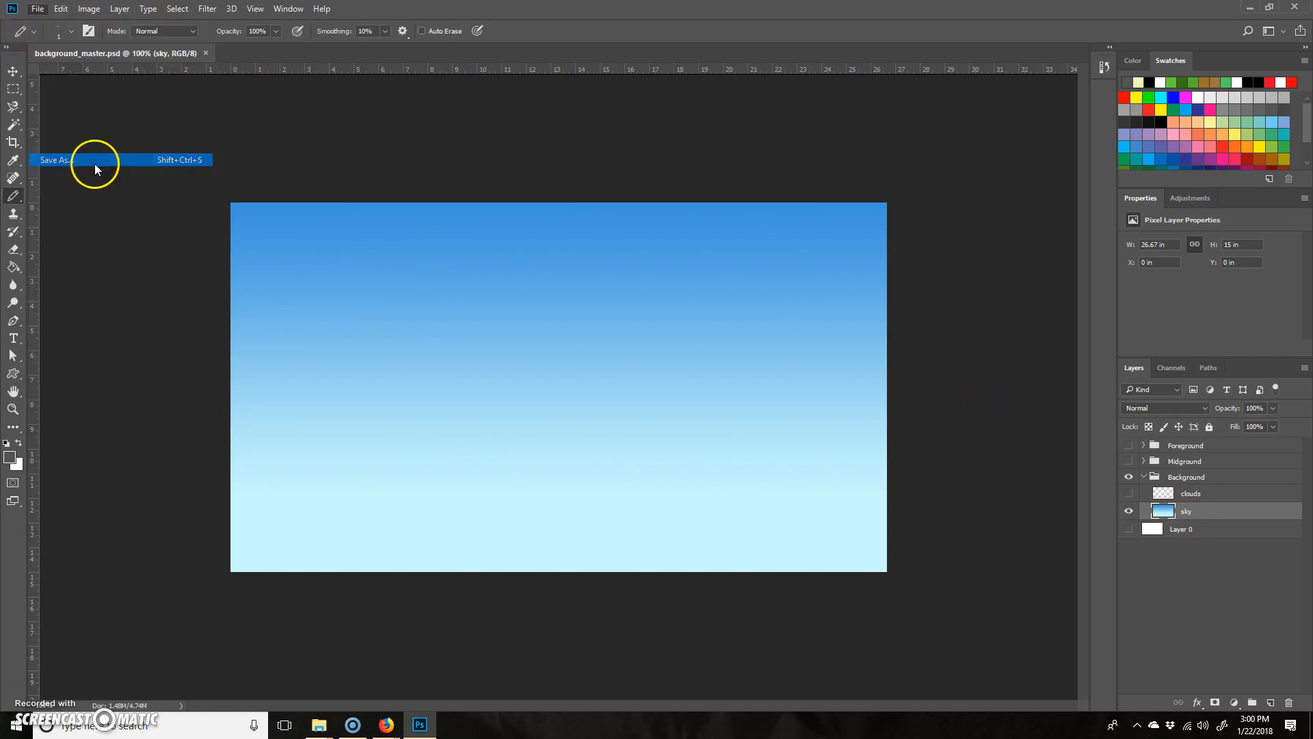
click(580, 350)
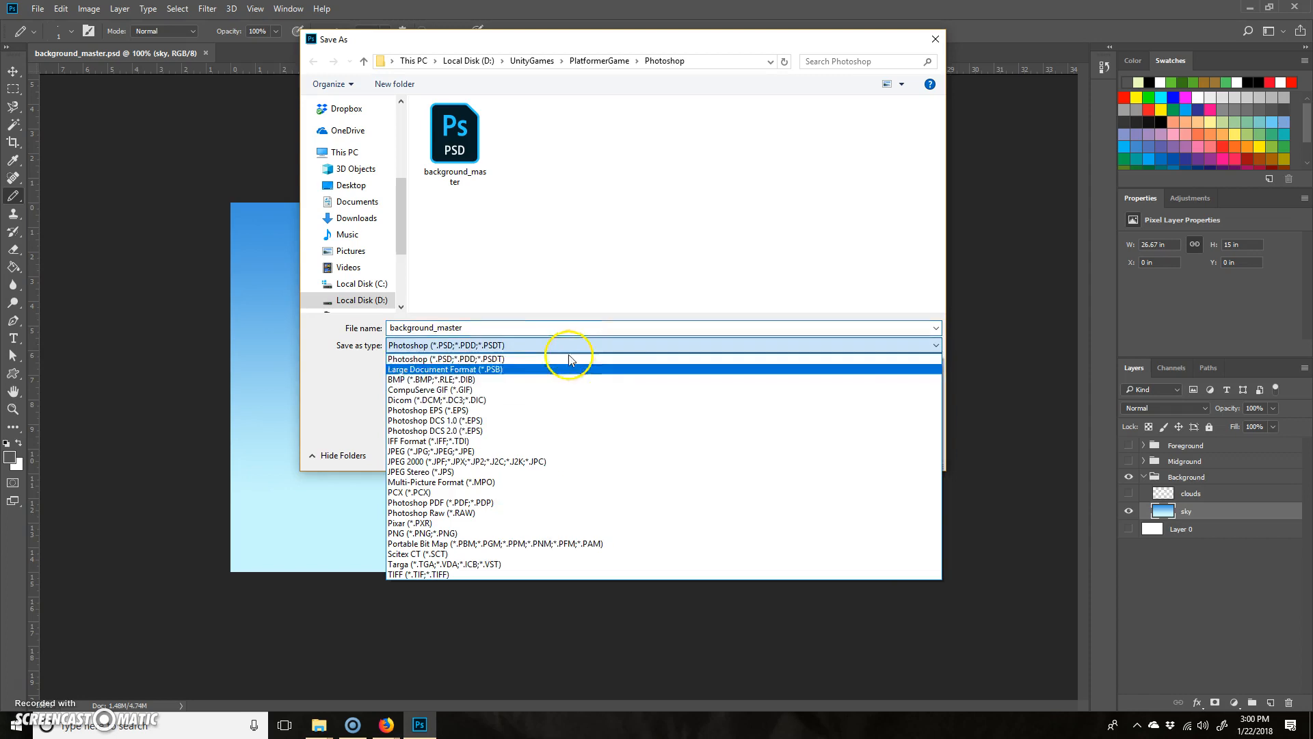
click(651, 146)
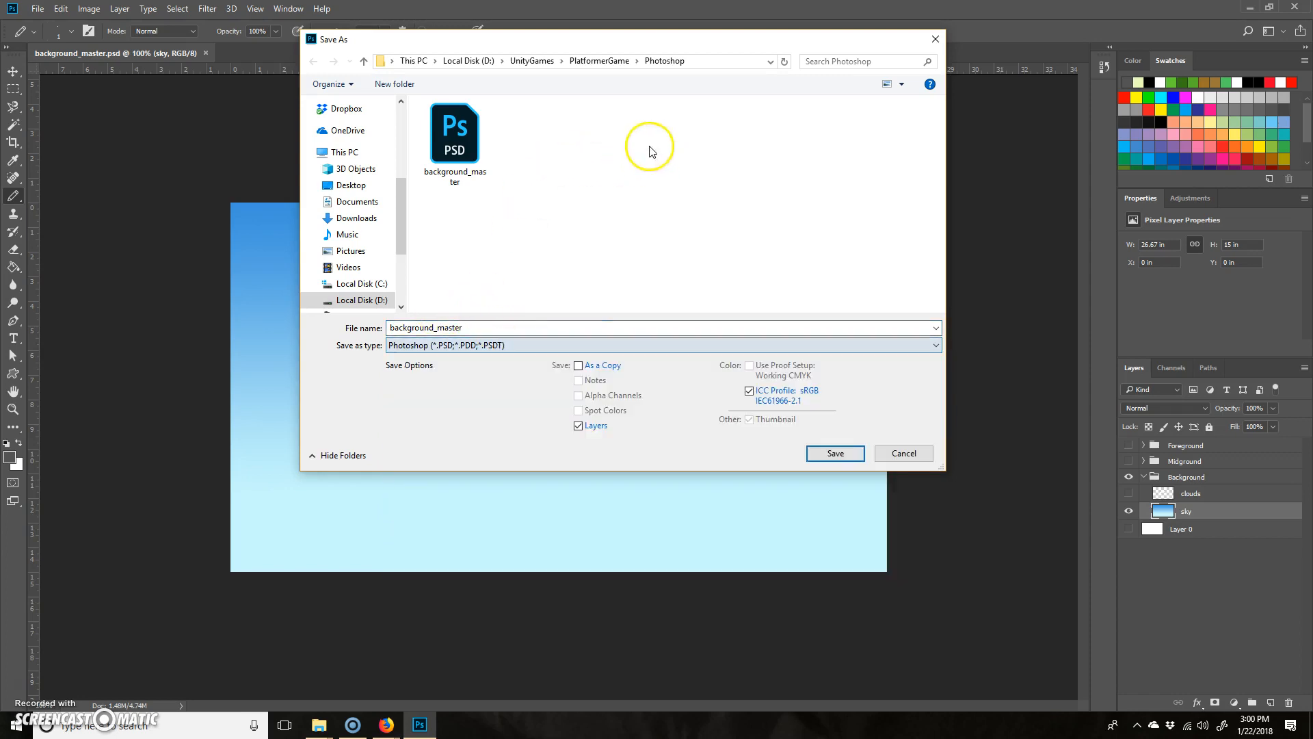
click(594, 62)
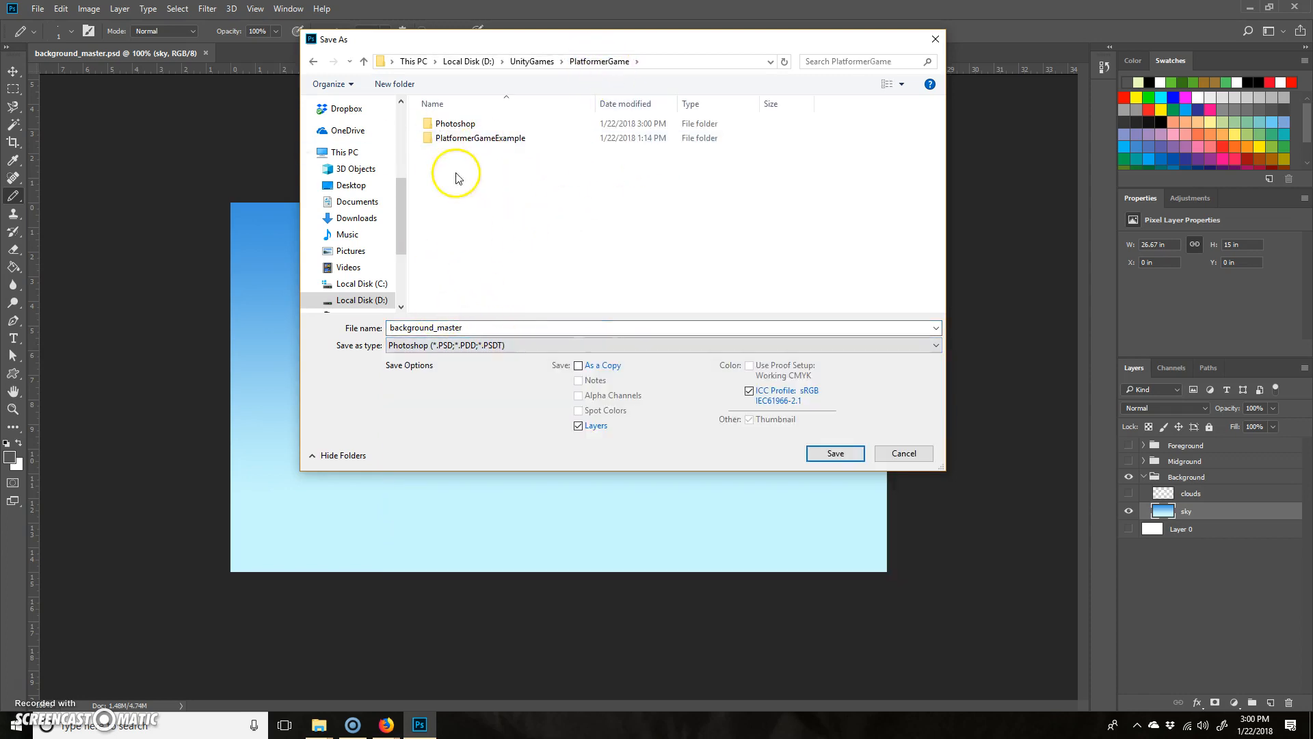
double_click(517, 139)
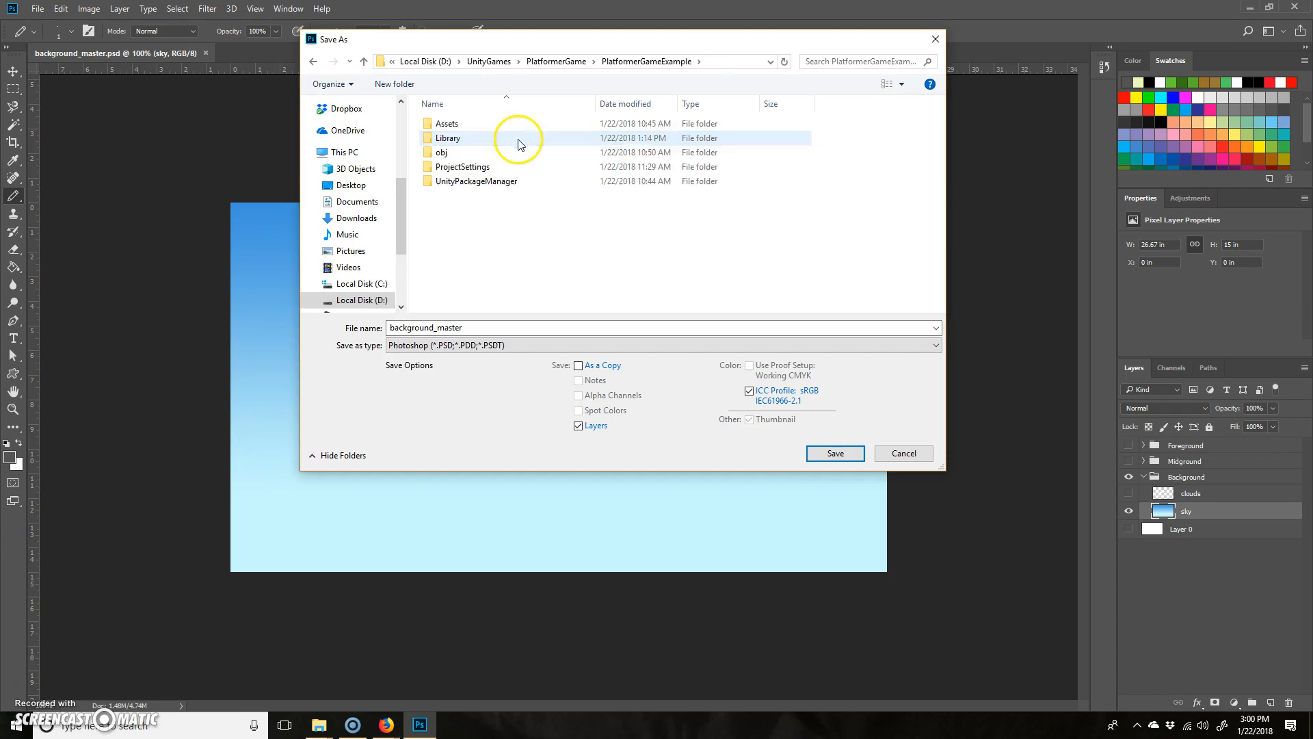
double_click(460, 127)
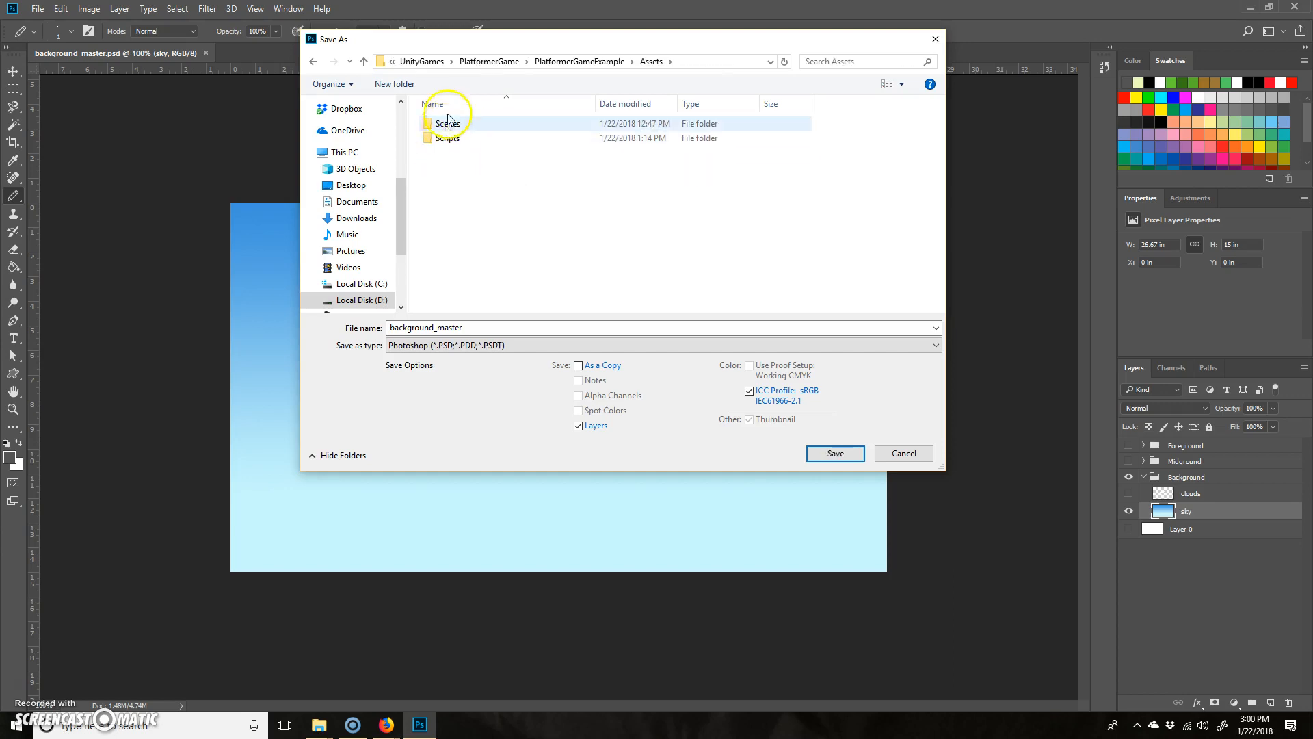
Create a folder named Sprites inside Assets and open it
right_click(444, 171)
mouse_move(373, 326)
click(226, 327)
text(SA)
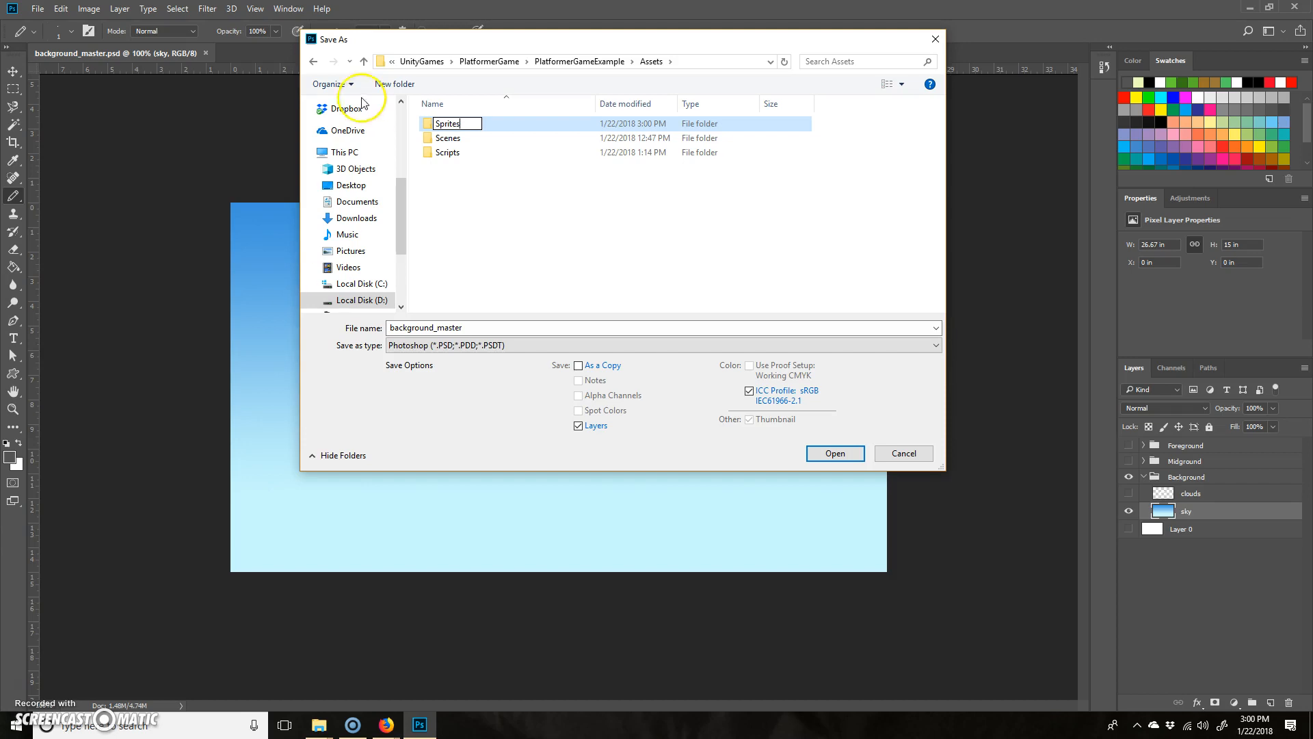
text(rites)
key(Return)
double_click(441, 152)
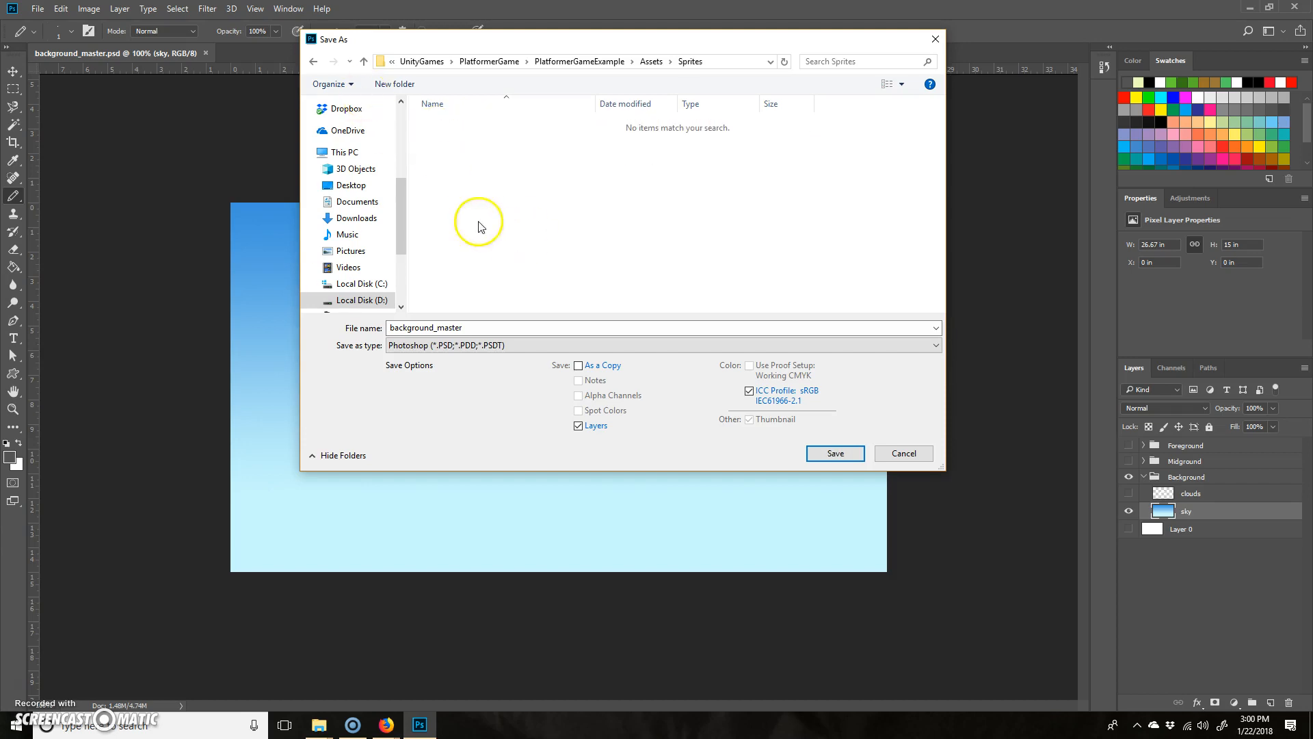
Save the visible sky artwork as a PNG named sky in the Sprites folder, using the large file size option
click(500, 350)
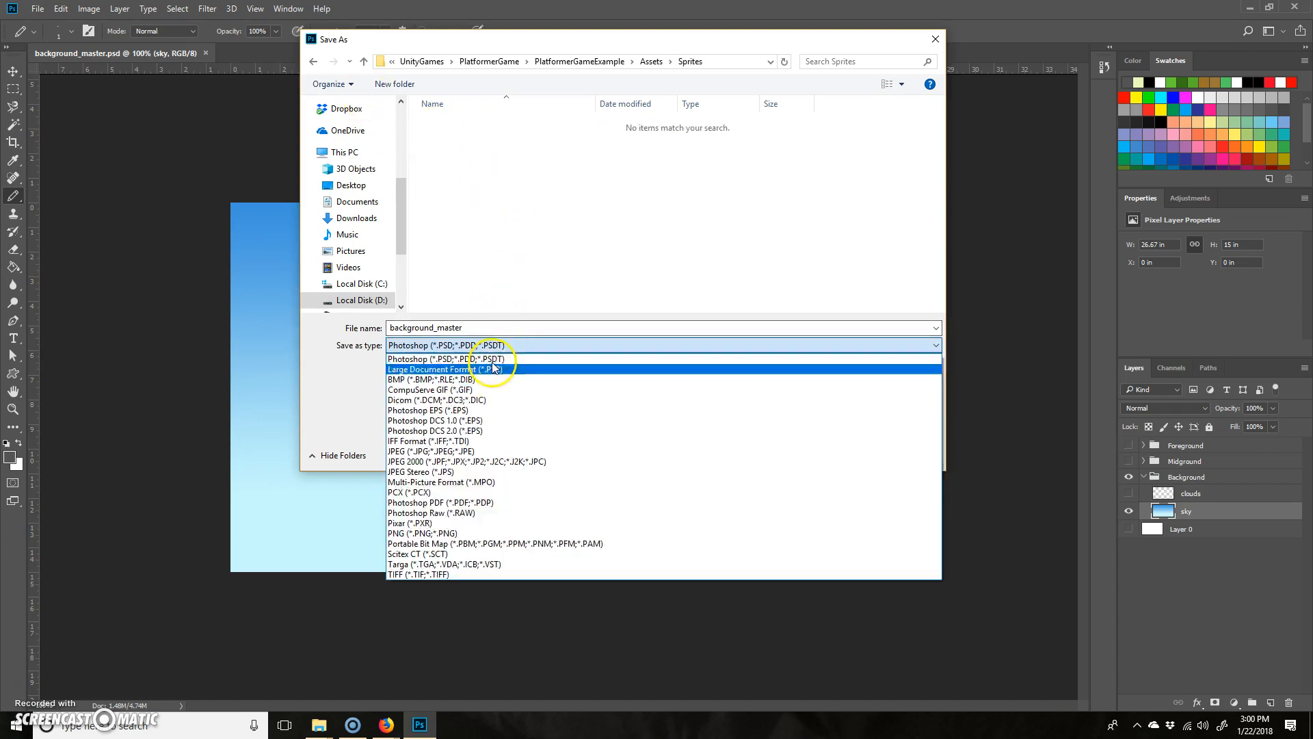
click(449, 538)
double_click(478, 329)
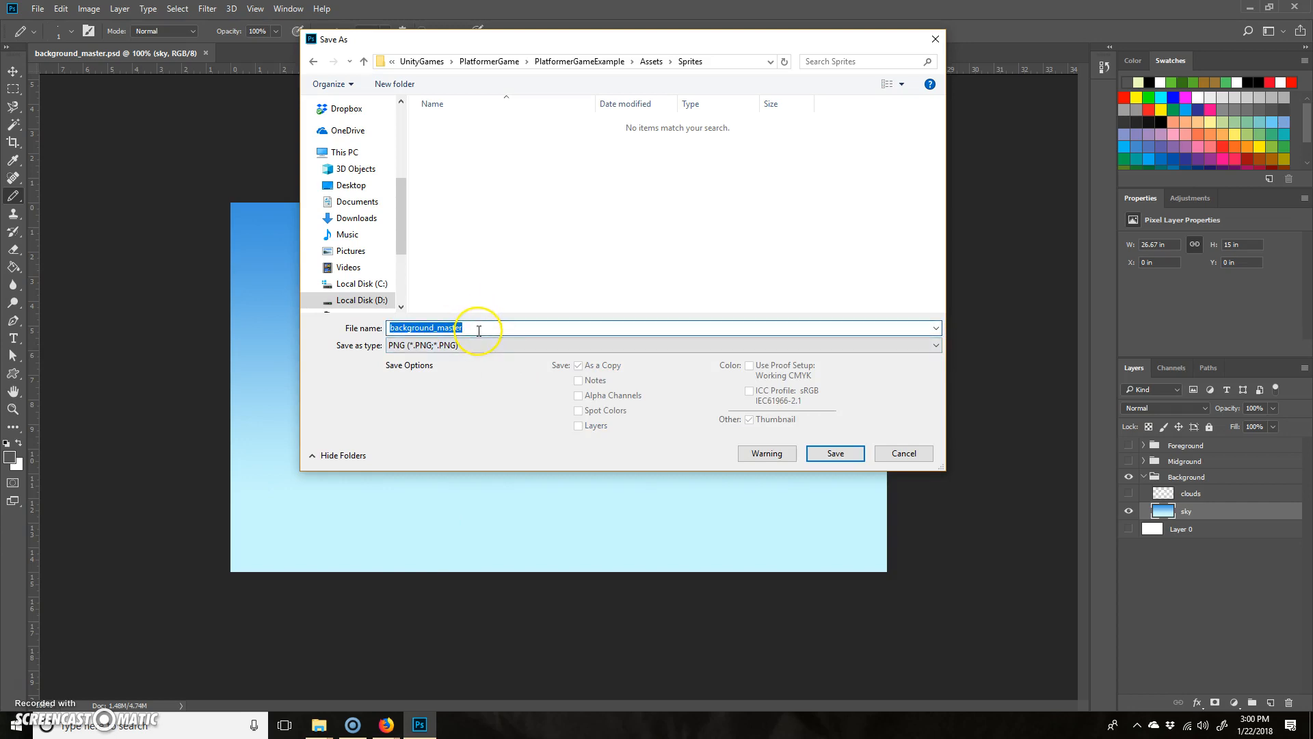
text(sky)
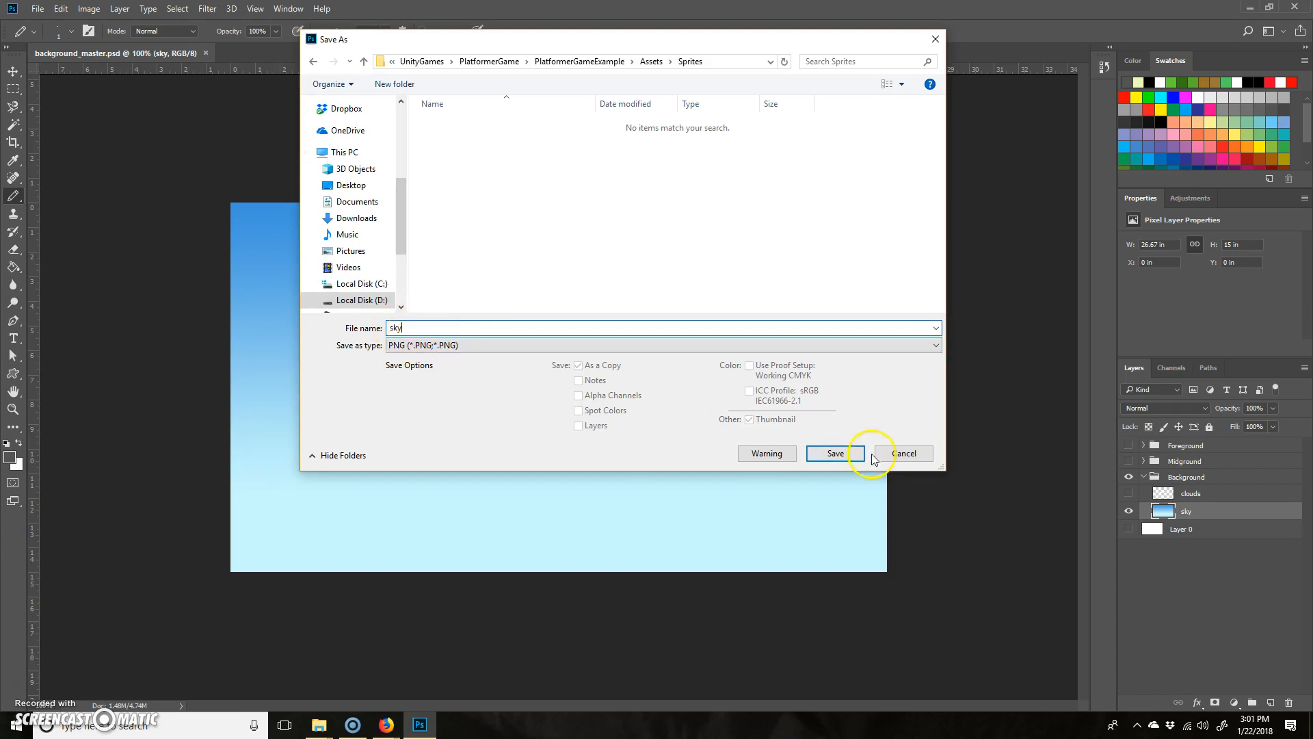
click(846, 459)
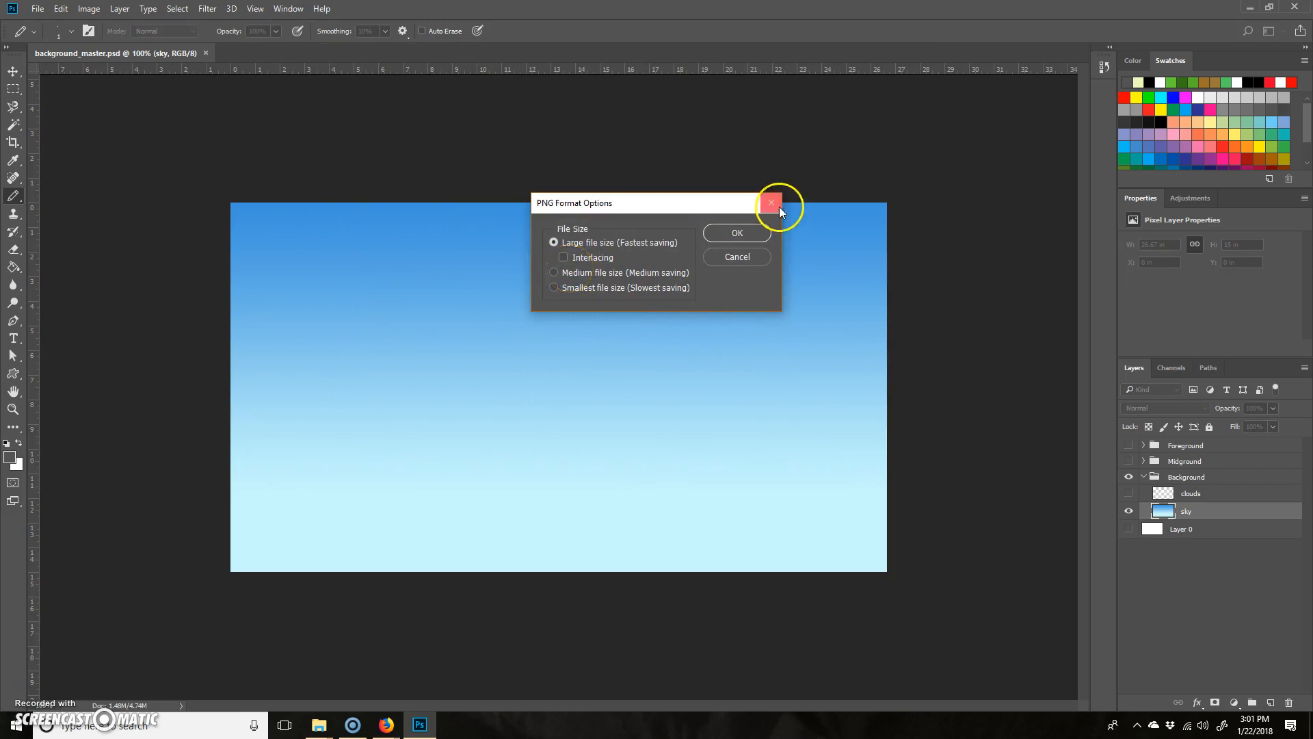
click(752, 233)
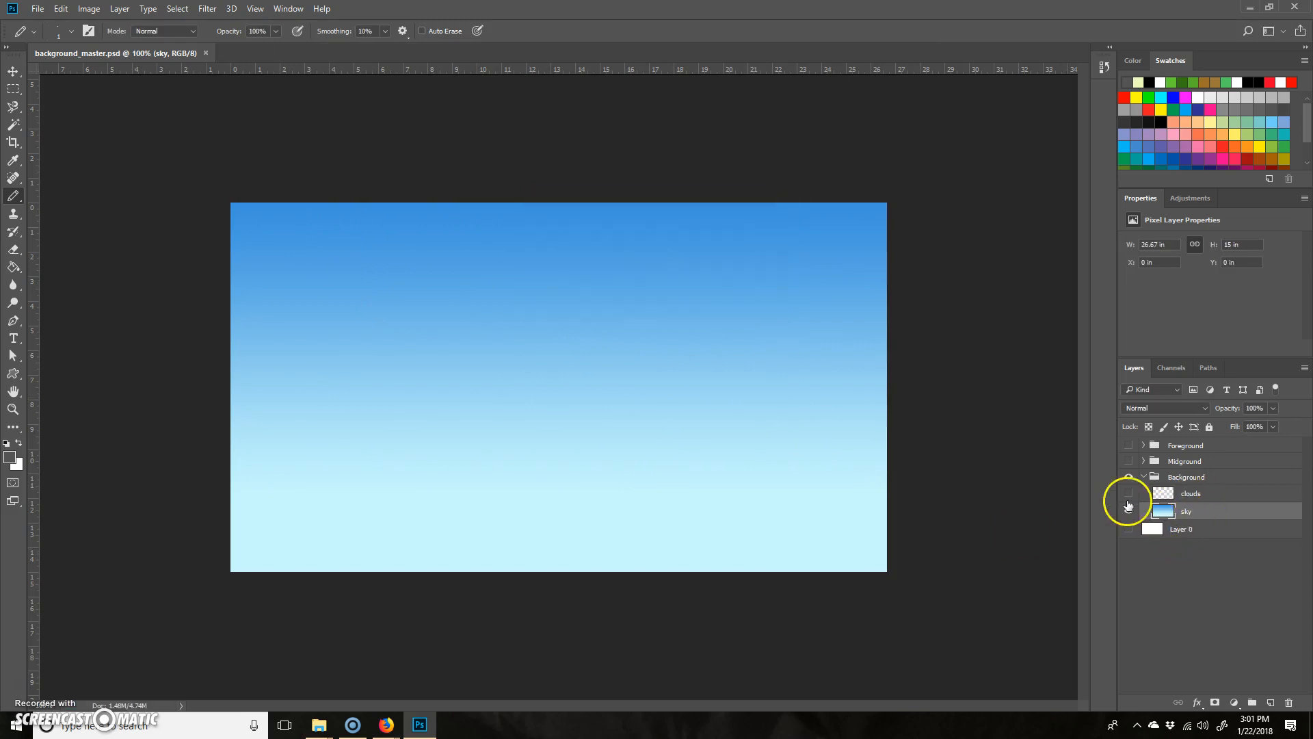
Hide the sky layer and show the clouds layer, and start a new save in PlatformerGameExample's Assets/Sprites folder
click(1129, 511)
click(1128, 493)
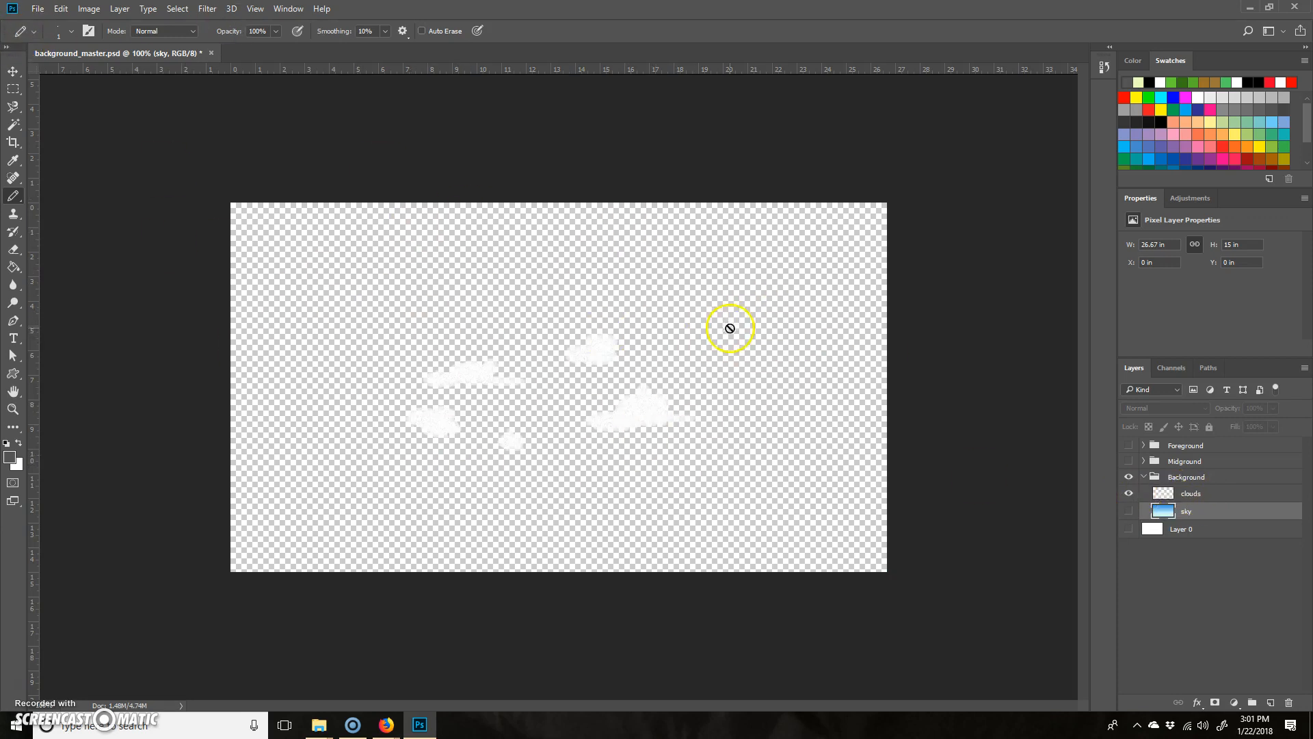
click(38, 8)
click(80, 161)
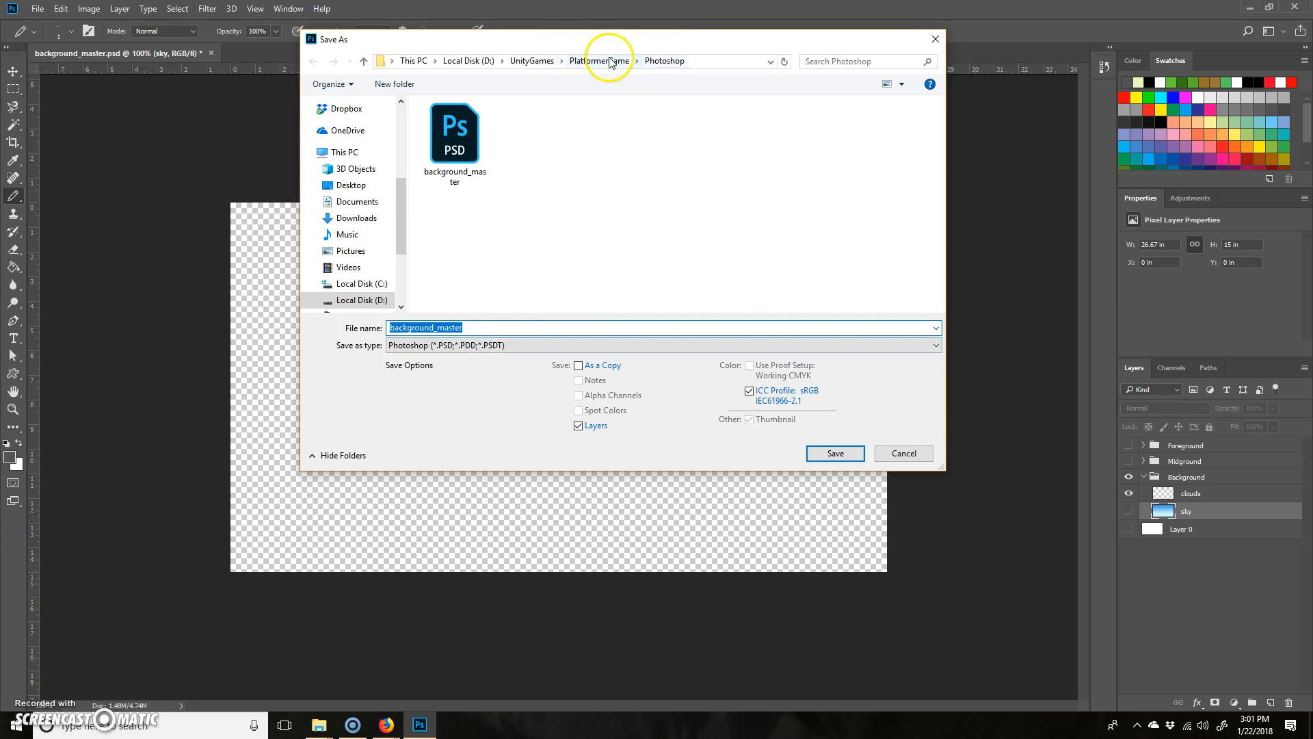
click(533, 65)
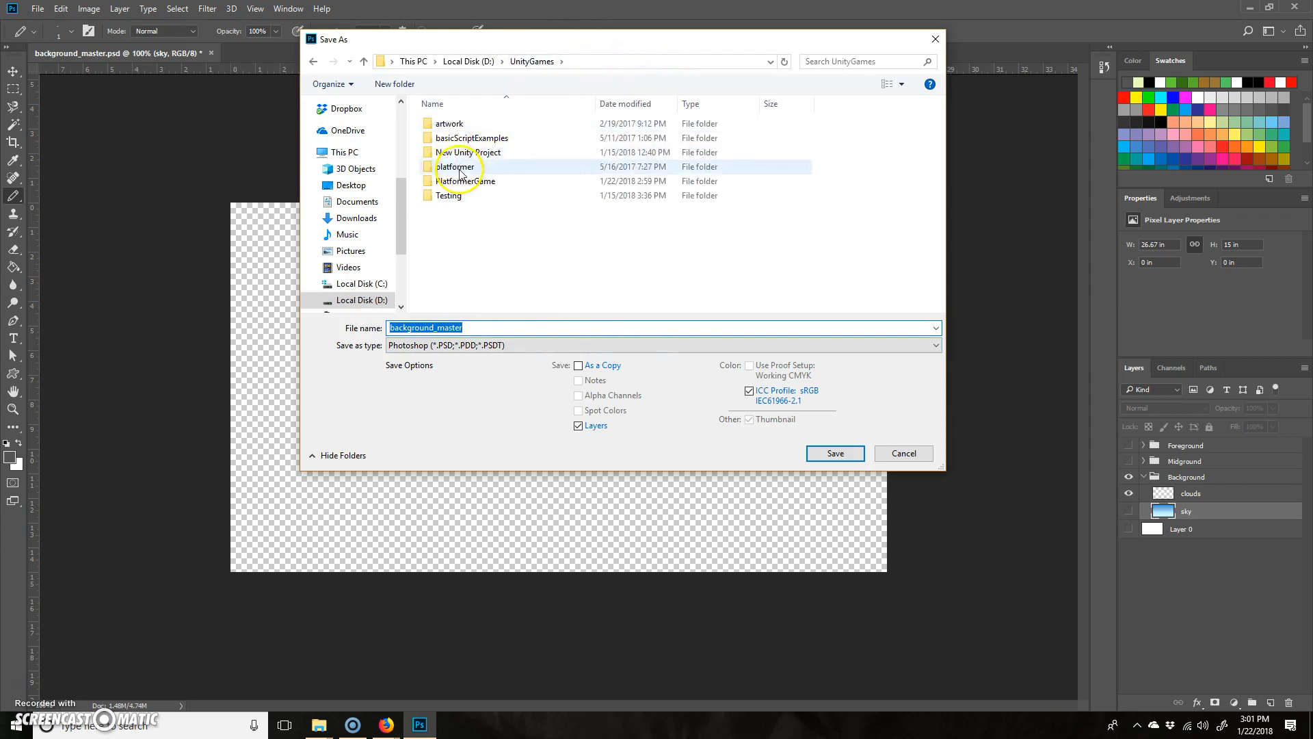
double_click(454, 180)
click(549, 63)
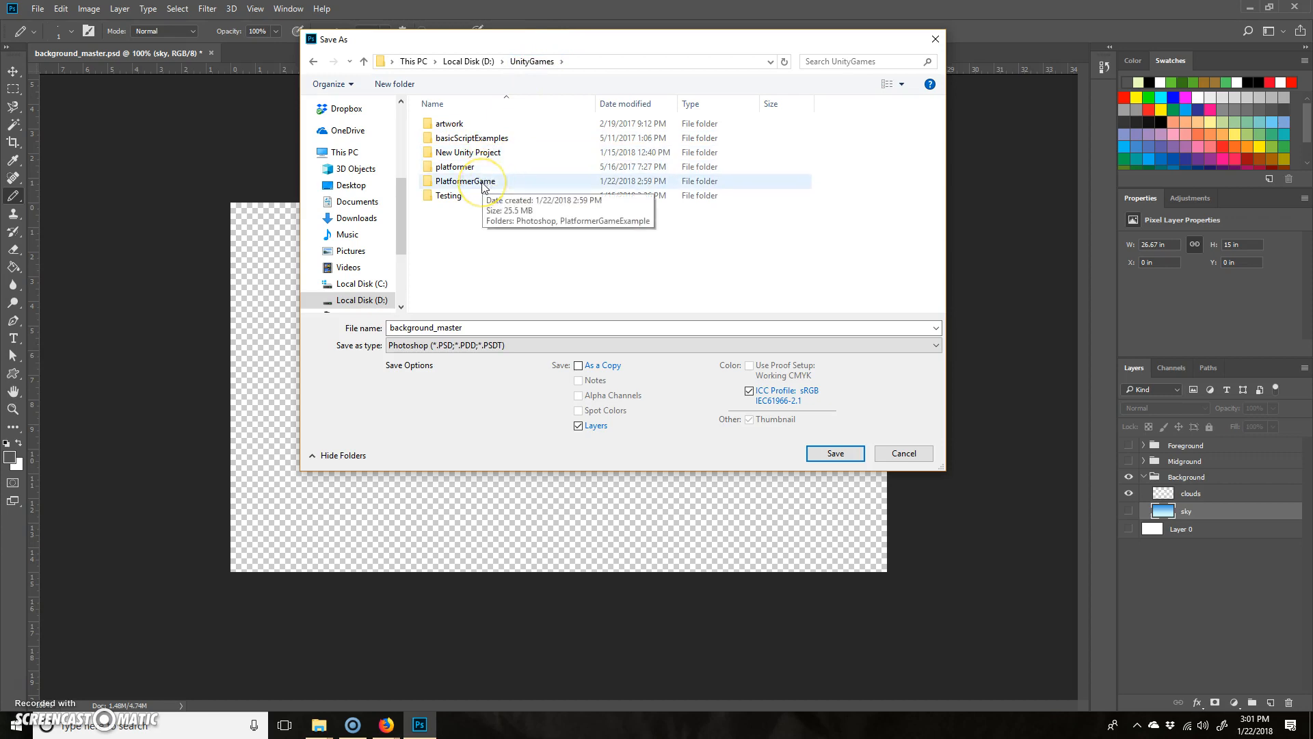
double_click(482, 183)
click(475, 141)
double_click(475, 142)
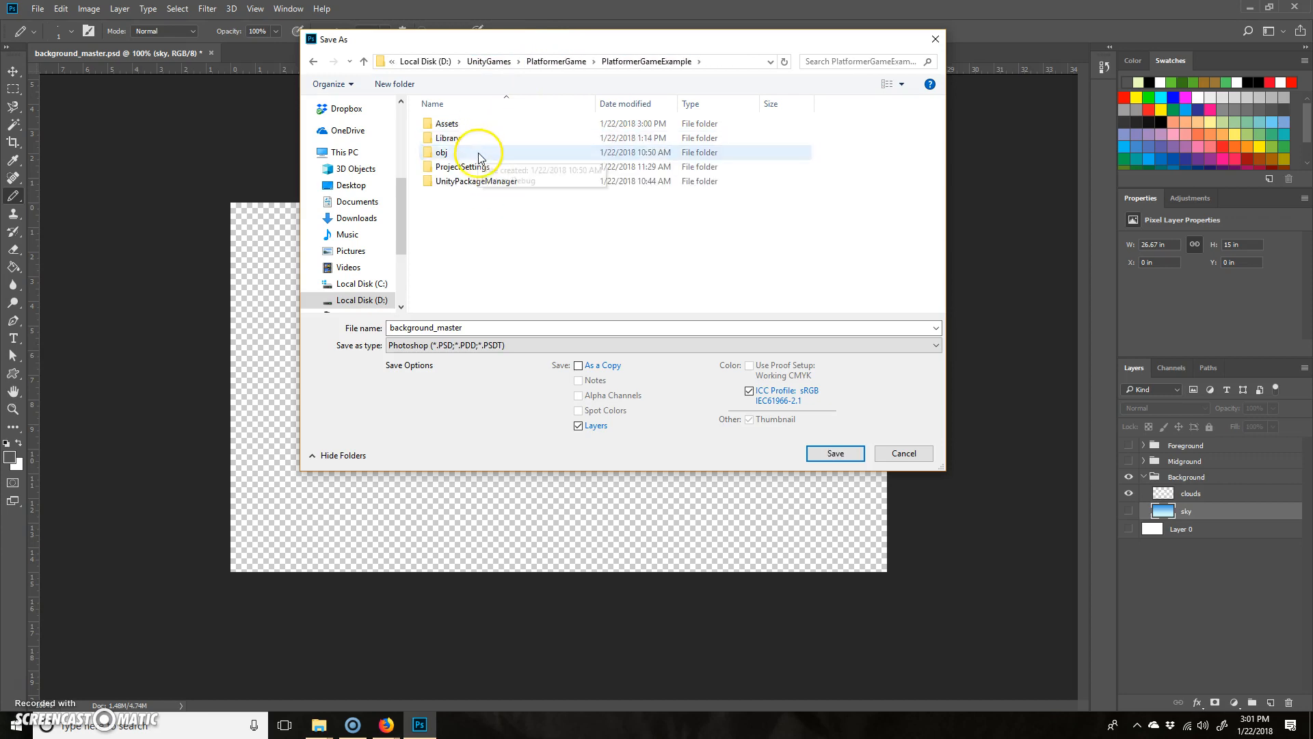
double_click(465, 125)
double_click(460, 153)
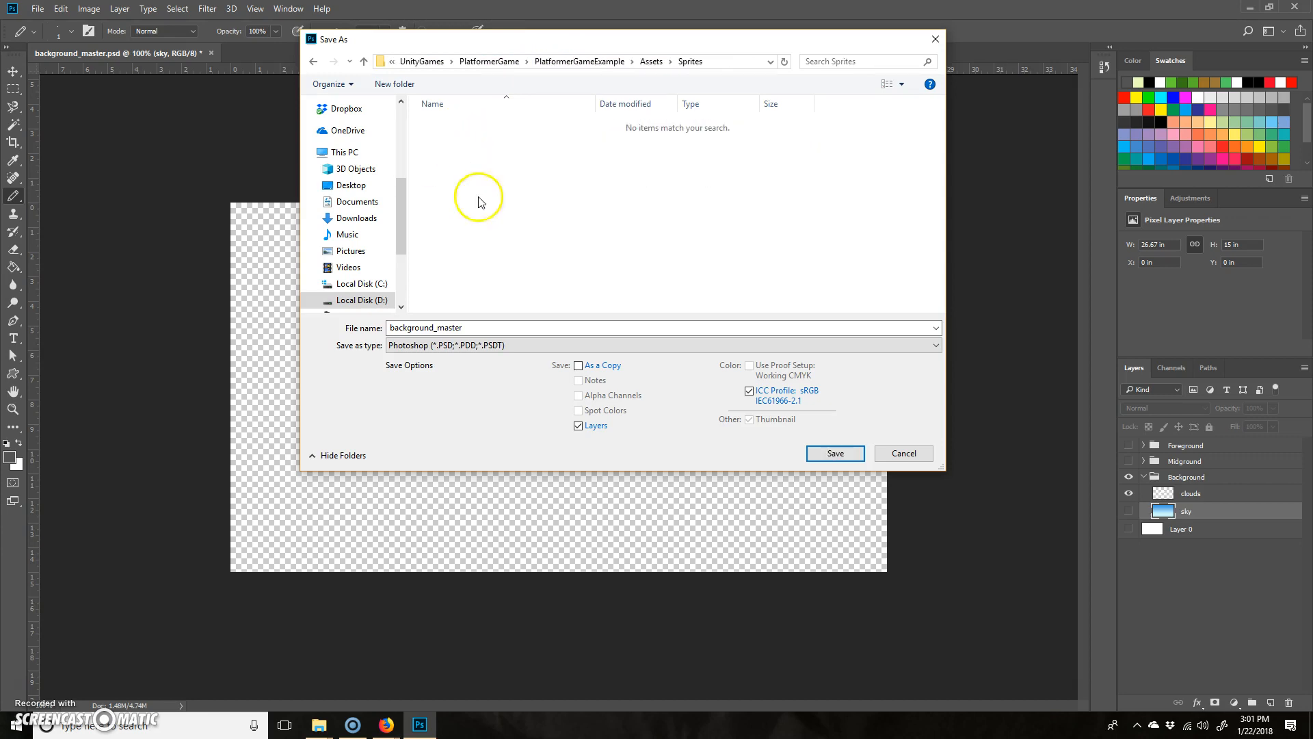
Save the clouds artwork as a PNG named clouds with the large file size option
double_click(484, 327)
click(508, 348)
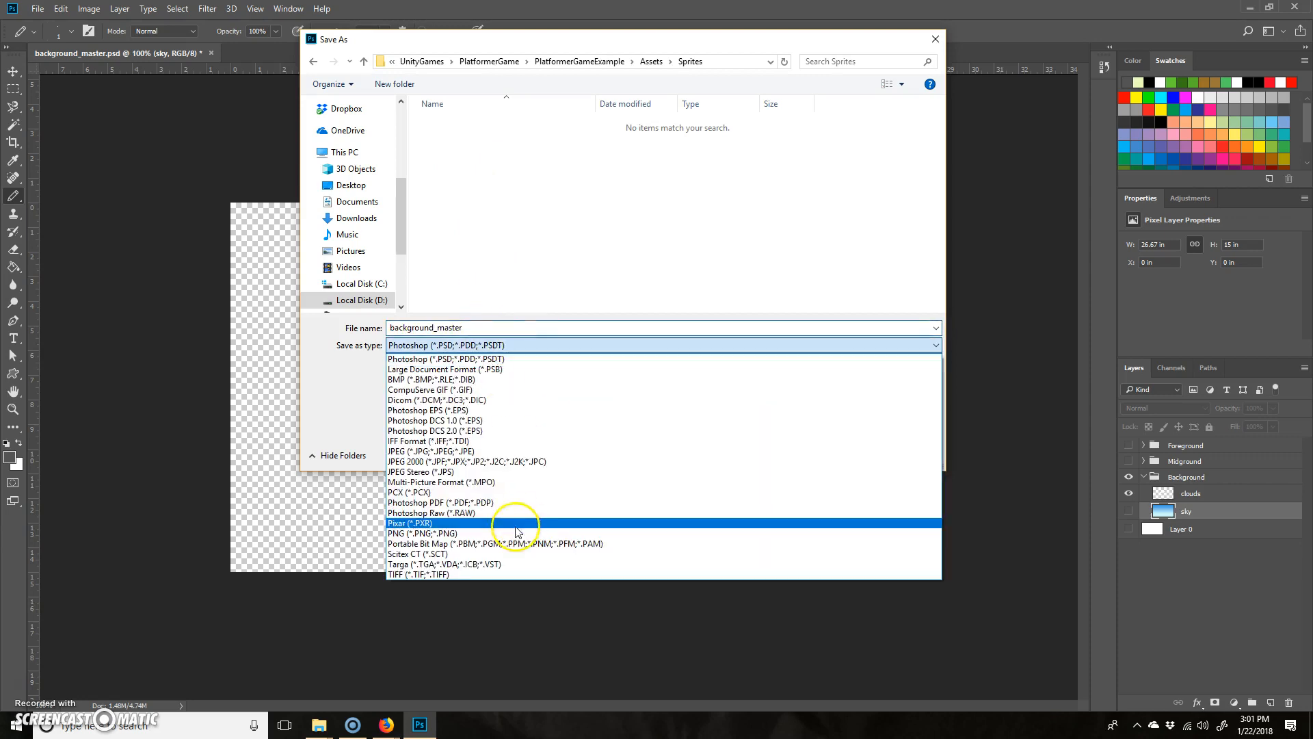
click(438, 528)
double_click(507, 327)
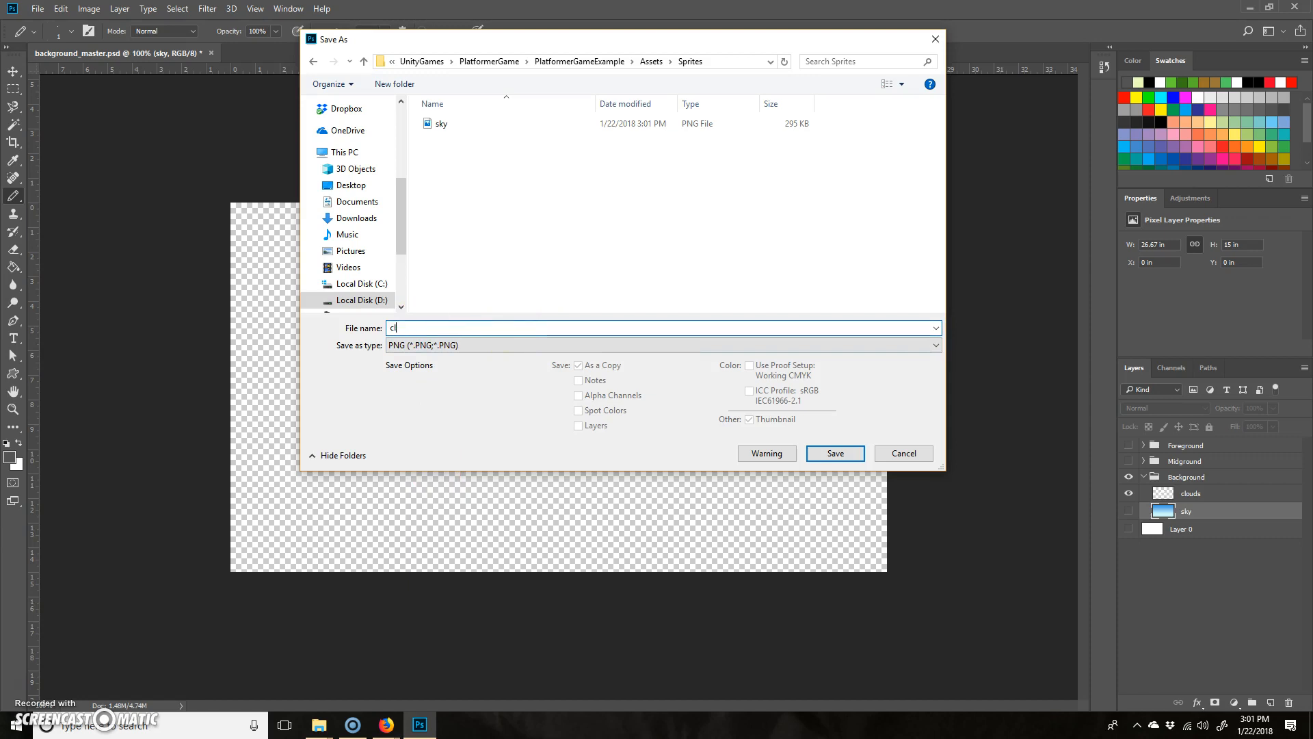
key(Return)
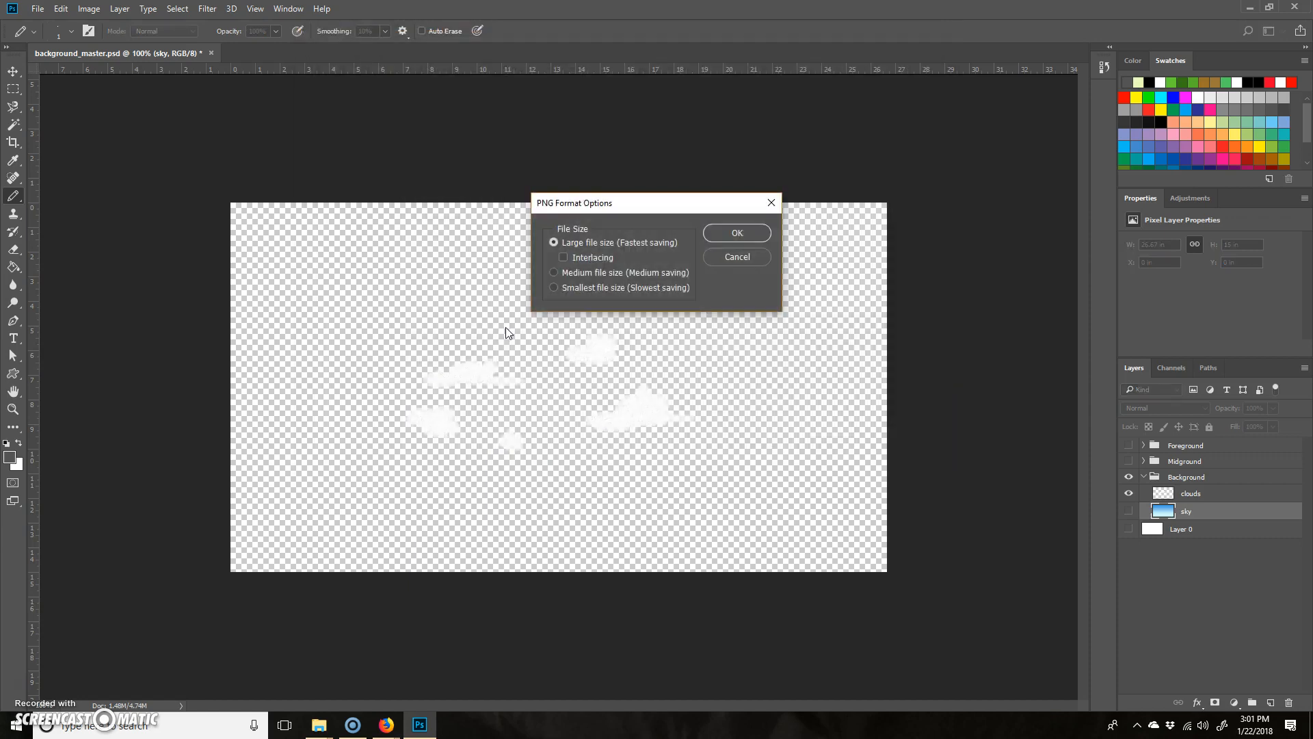
click(738, 233)
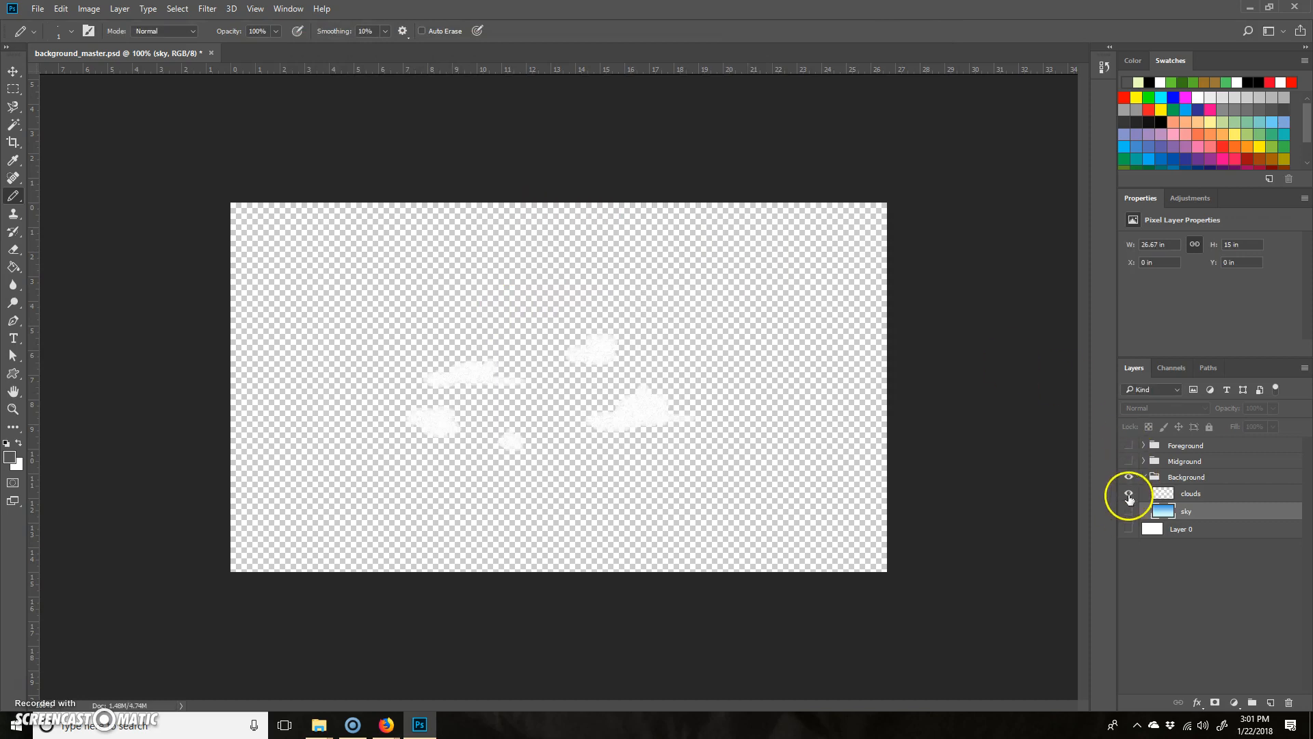
Turn the sky layer back on and hide the whole Background group
click(1128, 493)
click(1129, 494)
click(1128, 511)
click(1129, 476)
Show and expand the Midground group, leaving only its platR layer visible
click(1129, 461)
click(1143, 461)
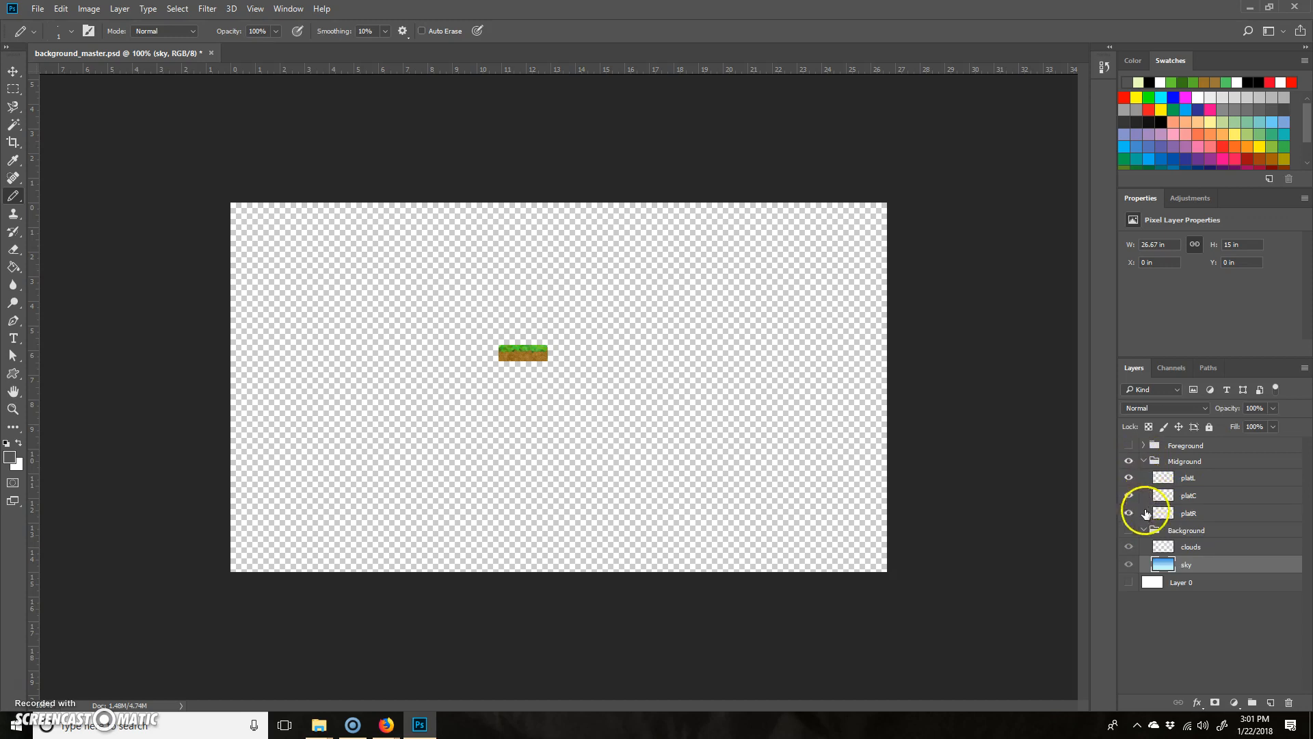
click(1129, 477)
click(1129, 494)
Start saving the platR artwork under a new name and browse to the Sprites folder in PlatformerGameExample's Assets
key(ctrl+shift+s)
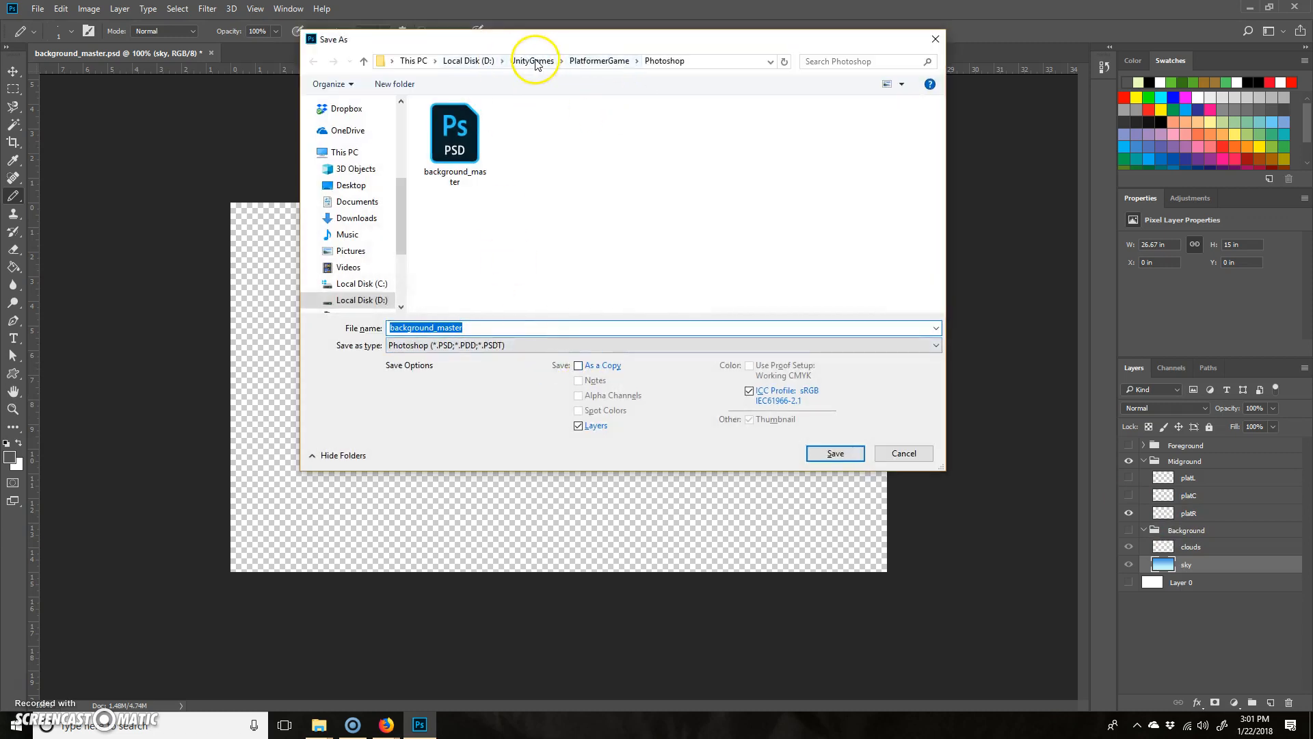
click(612, 63)
double_click(462, 135)
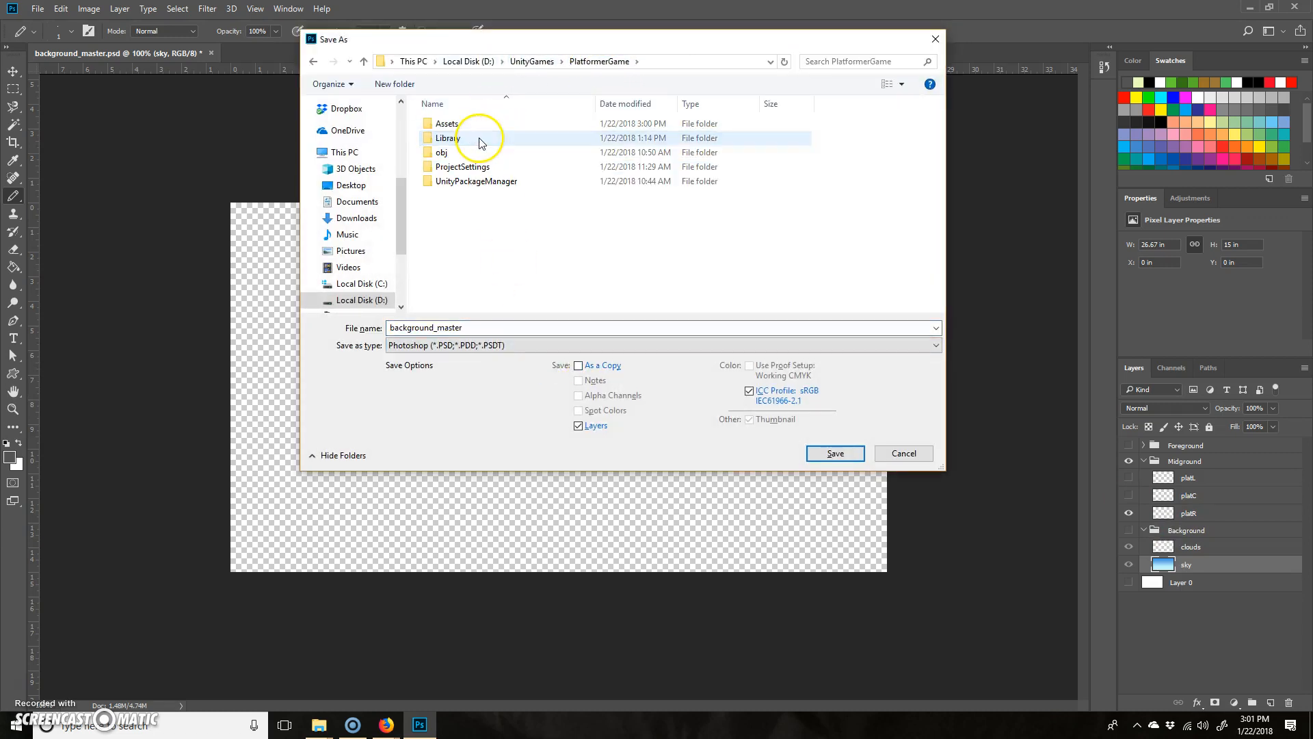
double_click(448, 125)
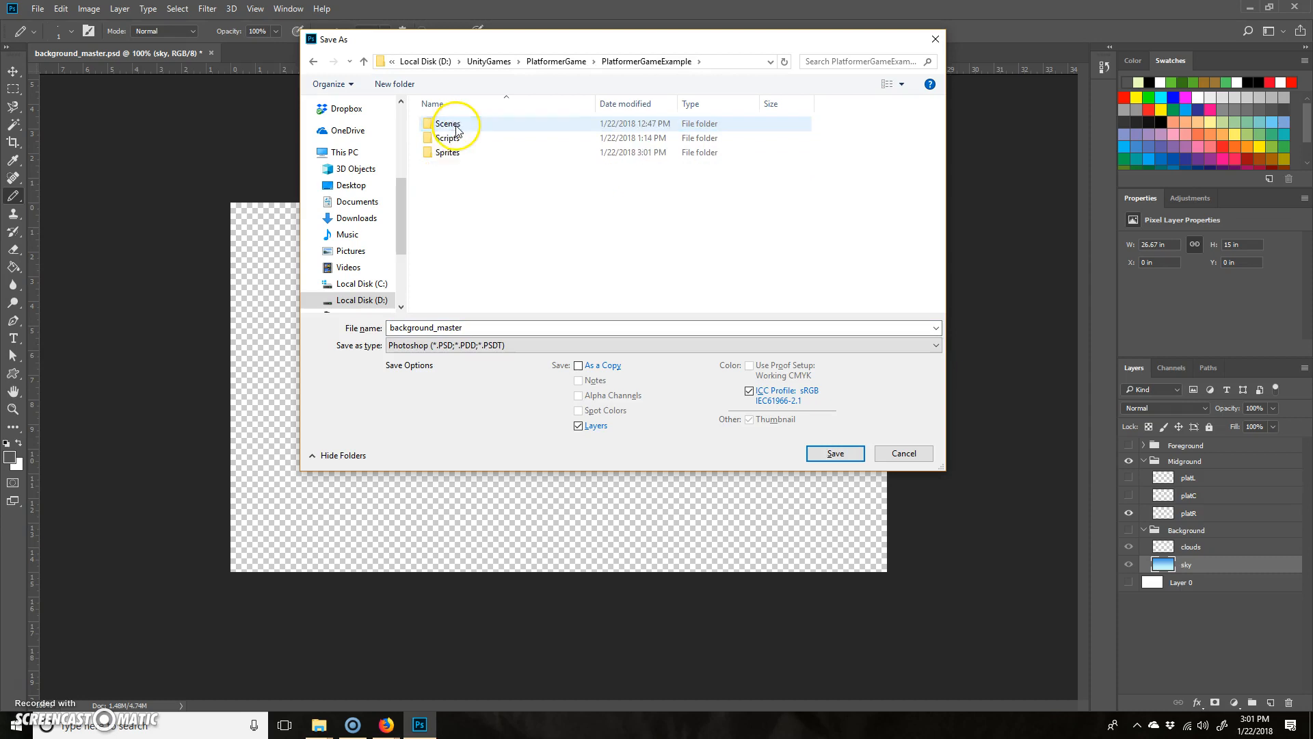
double_click(458, 158)
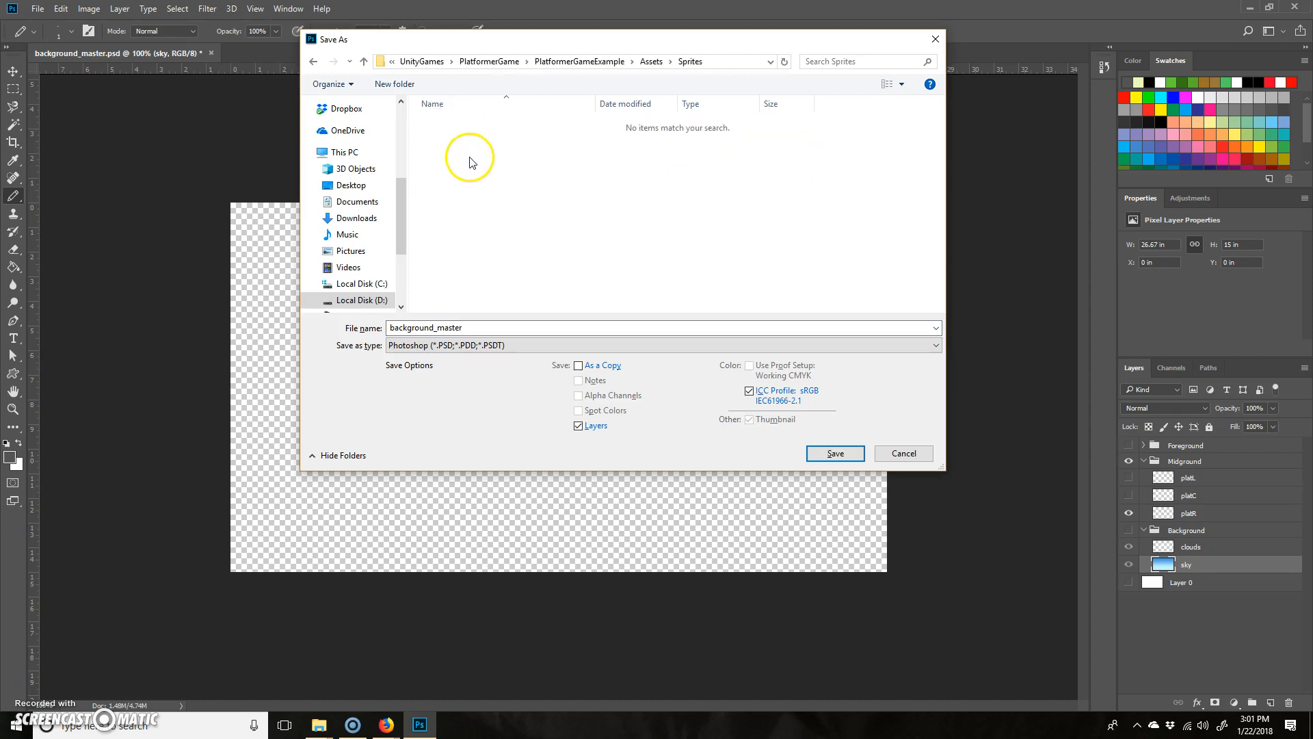
Save the right platform piece as a PNG named platformRight with the large file size option
click(503, 344)
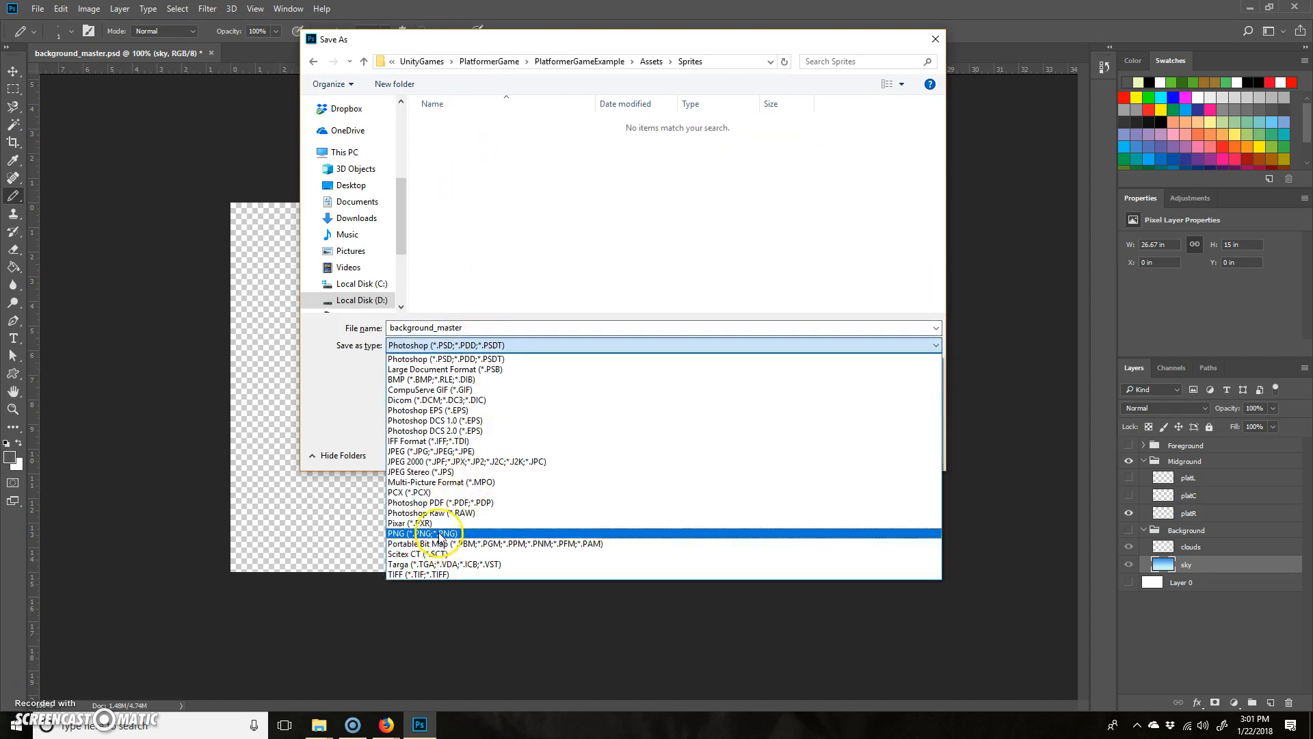
click(469, 536)
click(511, 327)
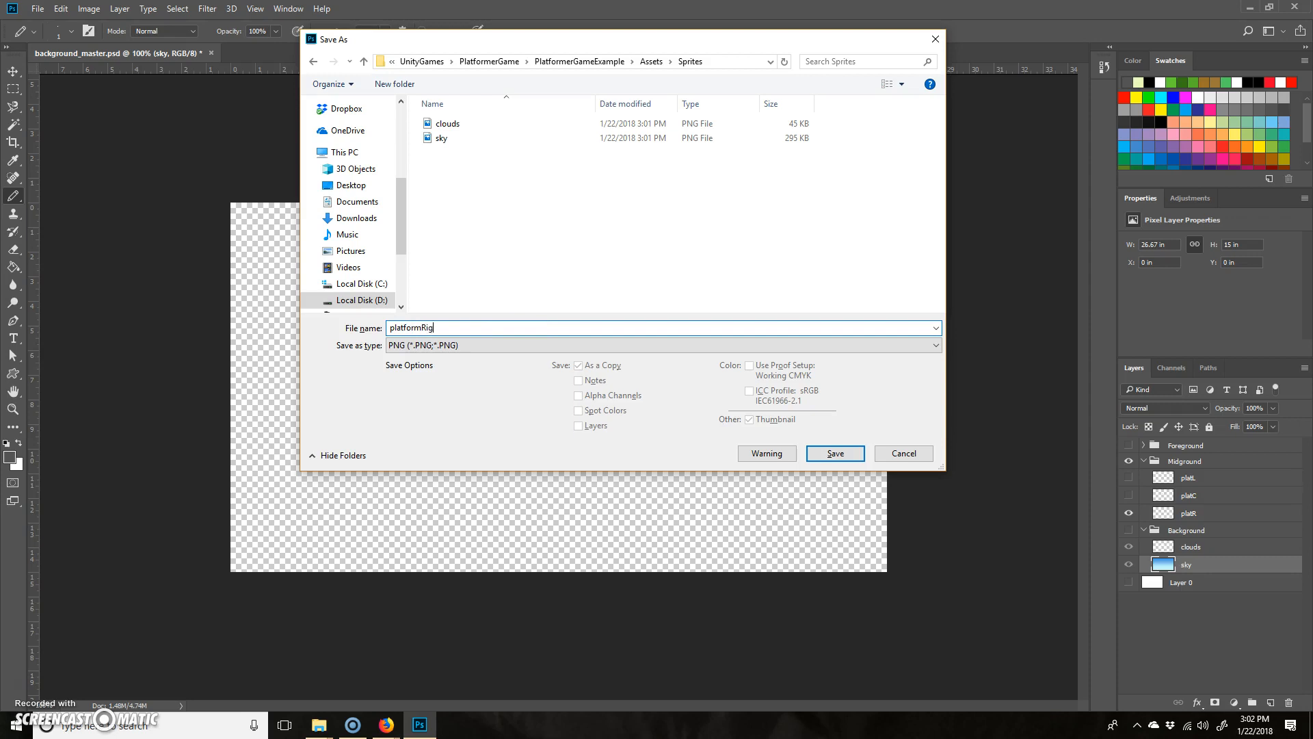
key(Return)
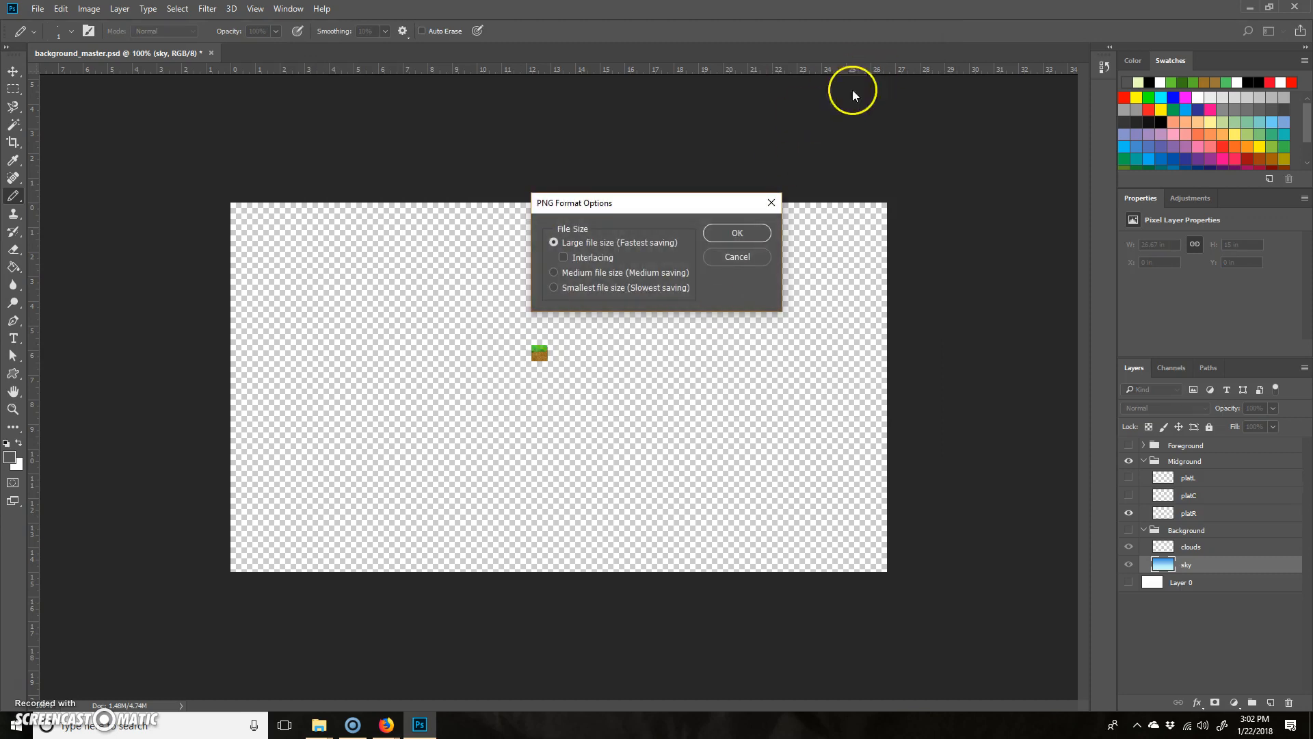
click(744, 233)
Hide platR, show the platC layer, and start saving it under a new name in PlatformerGameExample's Assets/Sprites folder
click(1129, 513)
click(1129, 498)
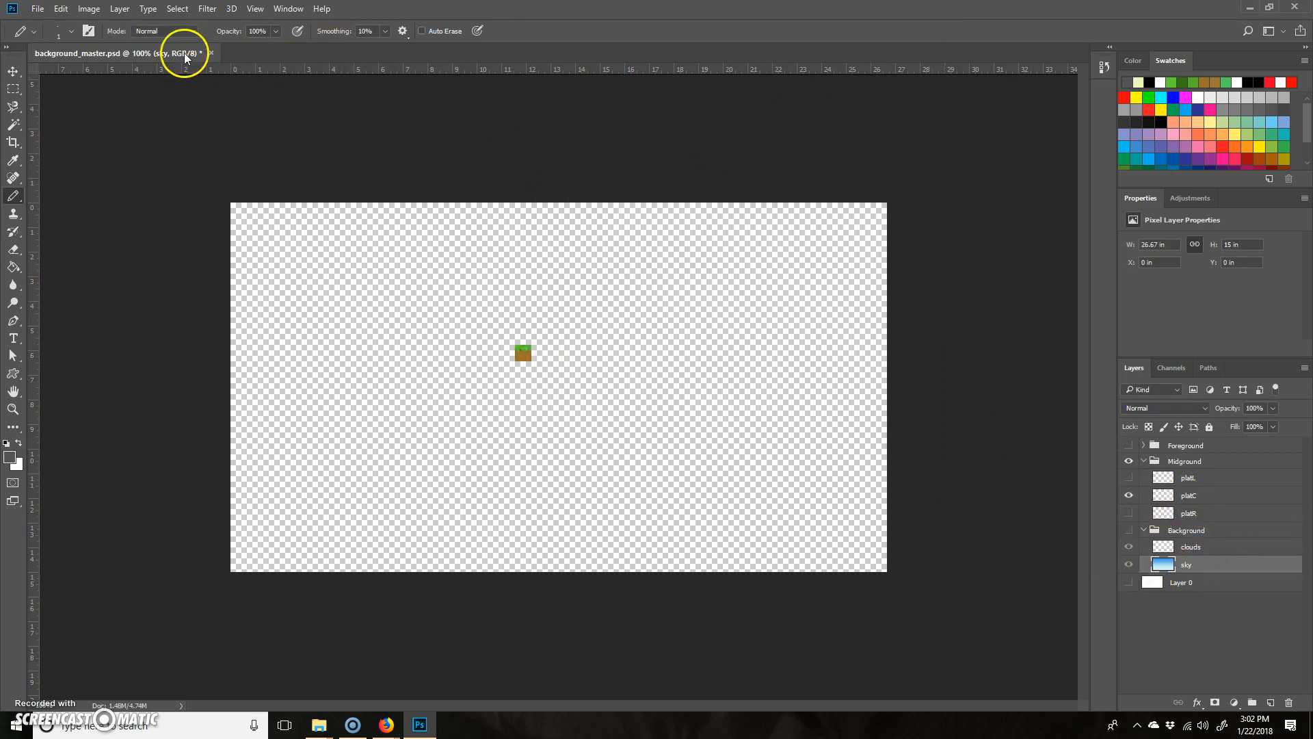
key(ctrl+shift+s)
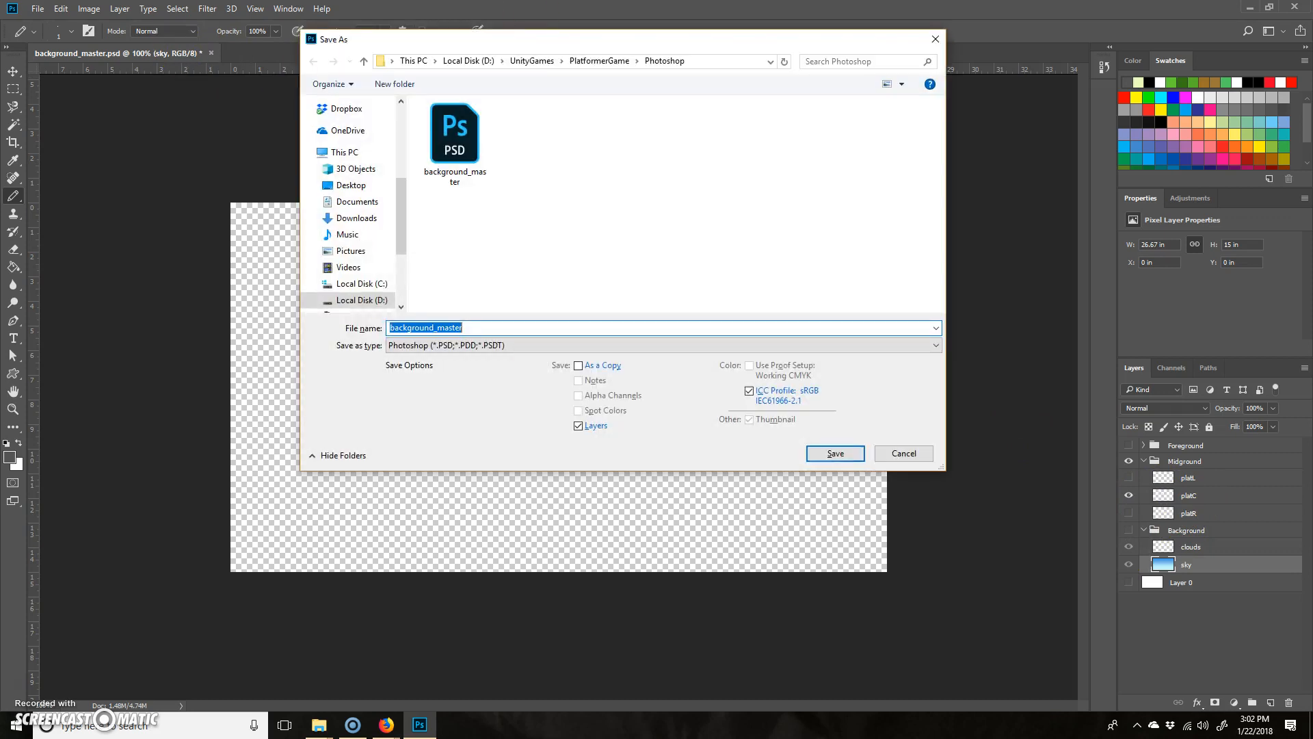
click(541, 61)
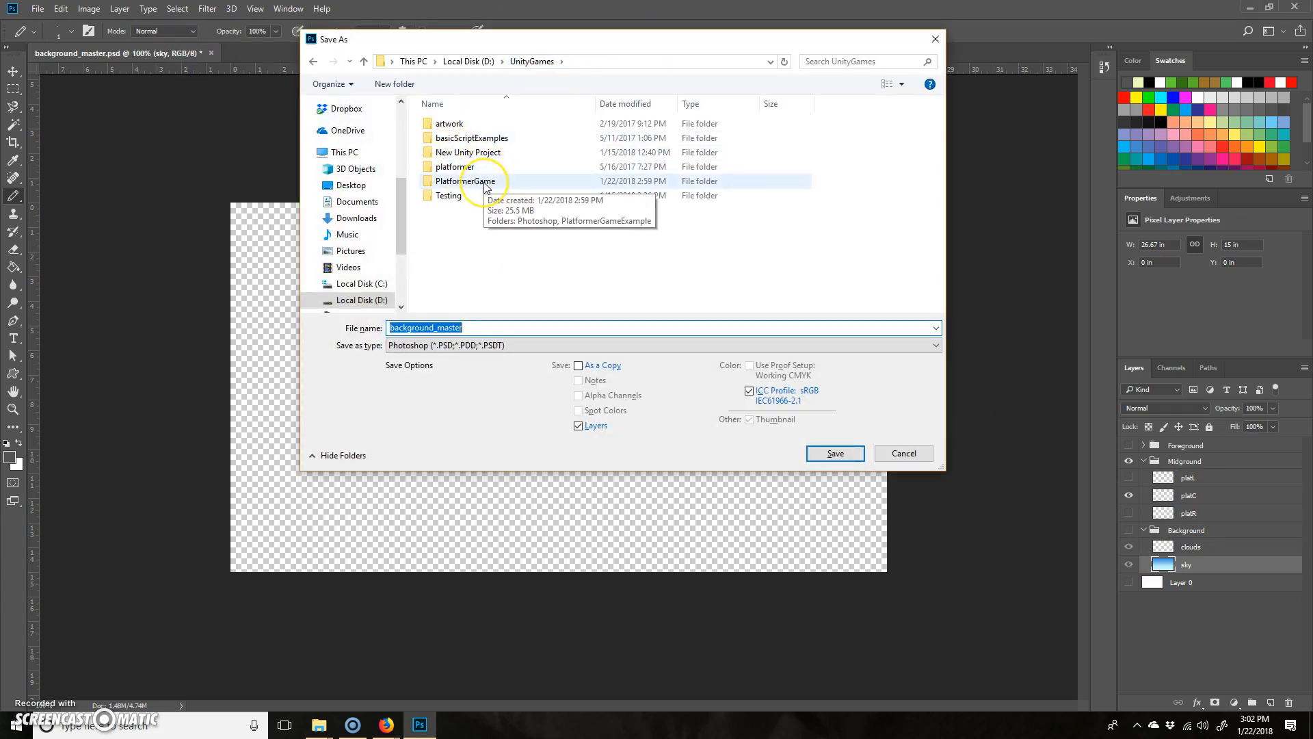
double_click(486, 185)
click(477, 144)
double_click(477, 144)
double_click(453, 126)
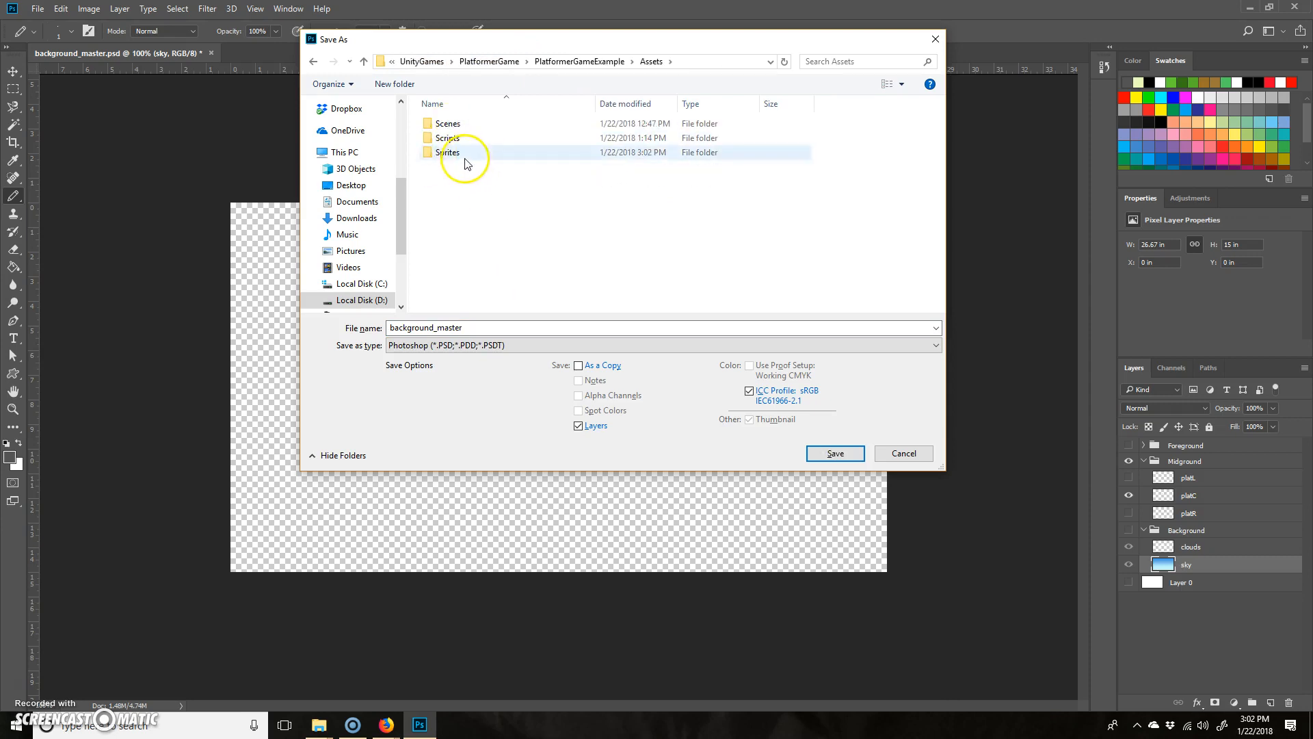
double_click(448, 152)
Save the center platform piece as a PNG named platformCenter and accept the PNG format options
click(479, 345)
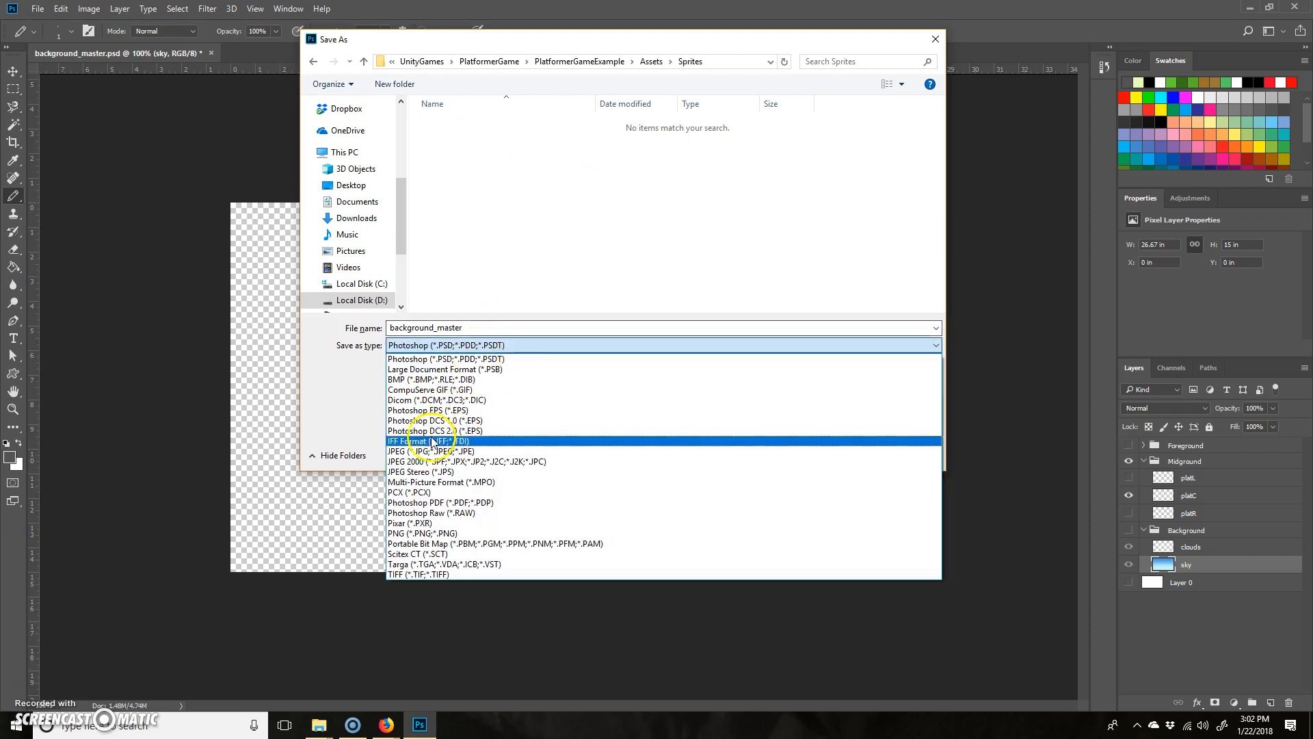
click(431, 533)
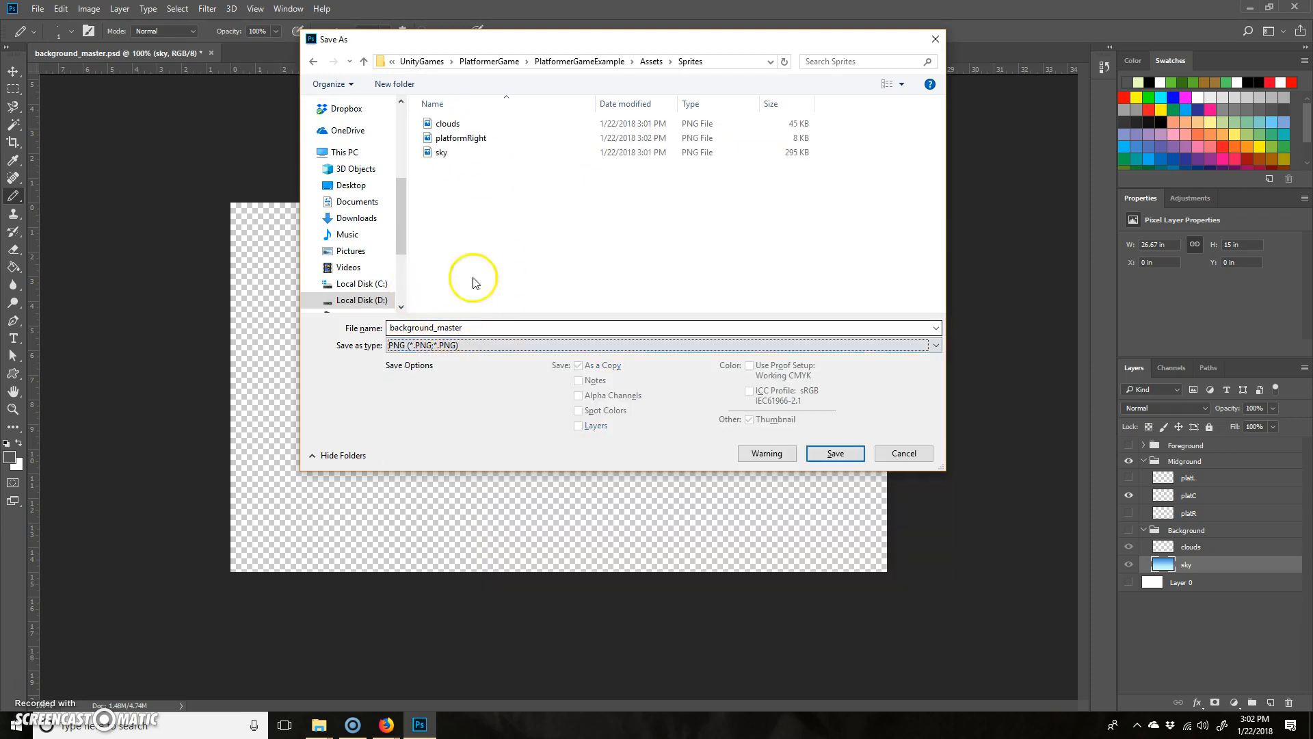
click(469, 328)
click(452, 138)
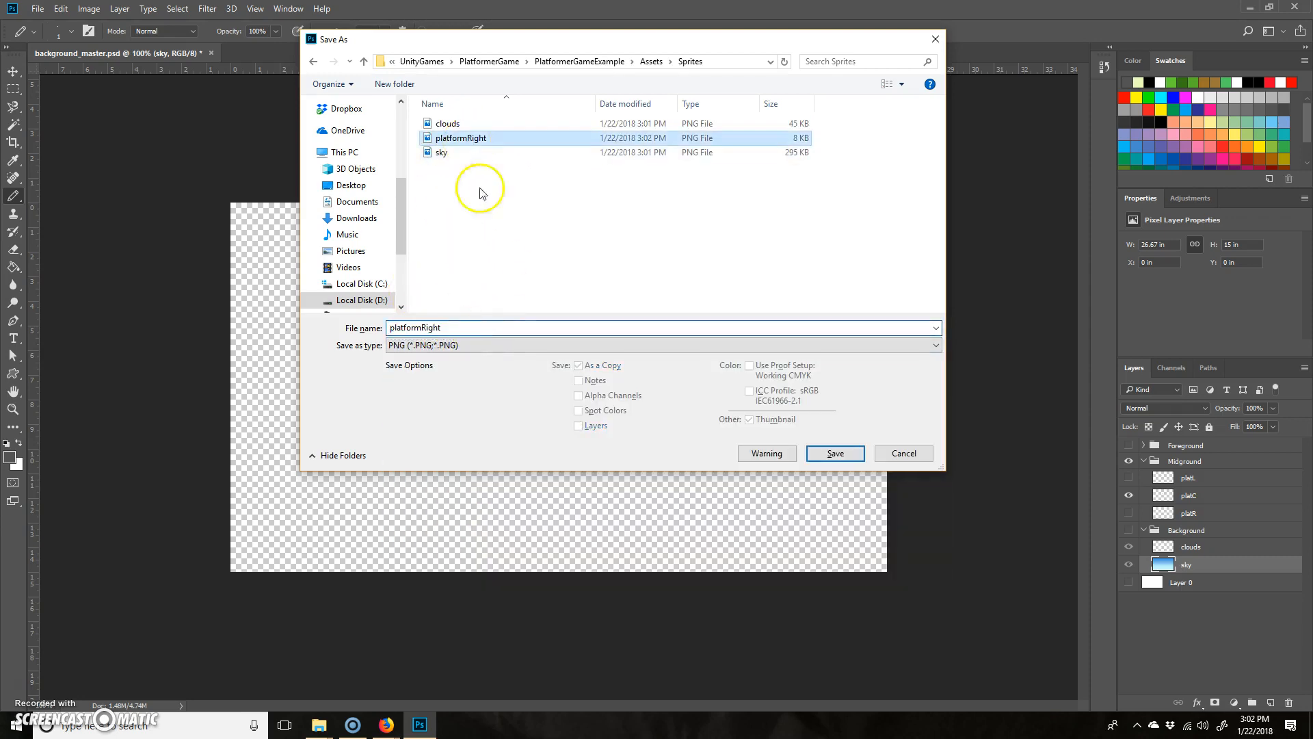
click(474, 329)
key(End)
key(BackSpace)
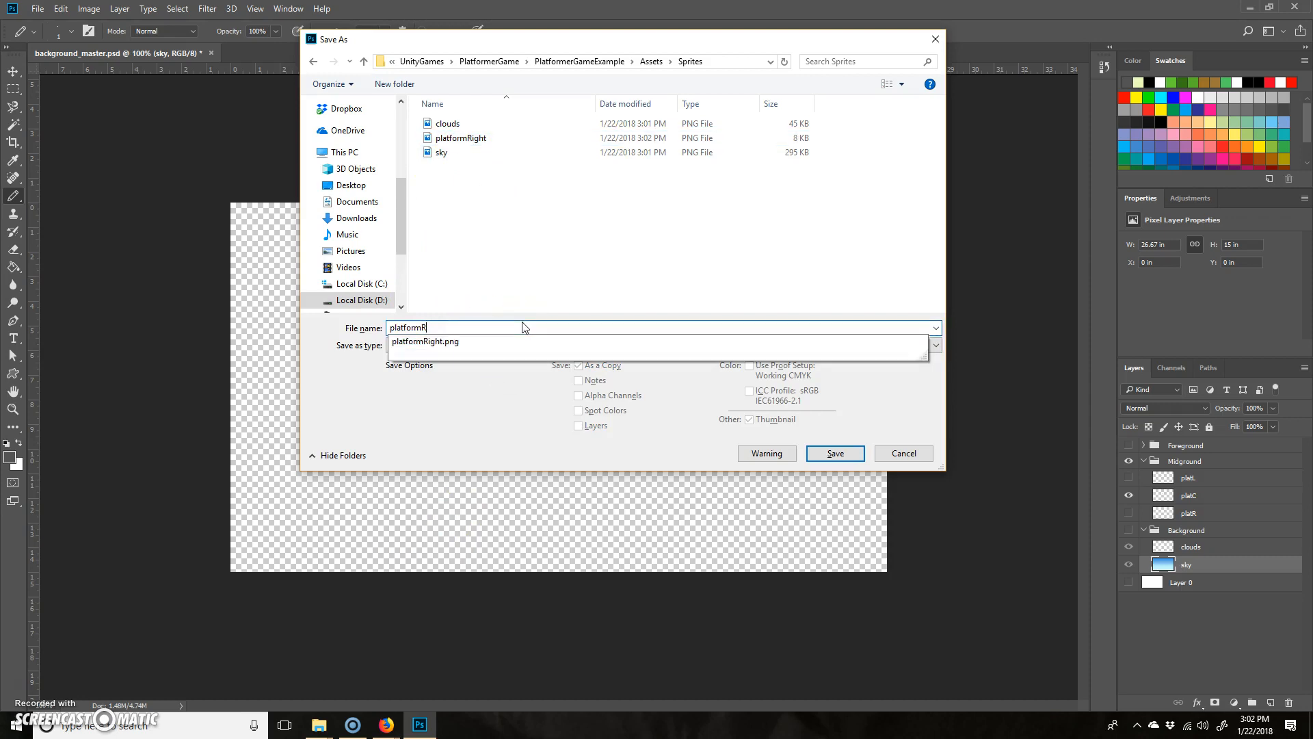
key(BackSpace)
text(Center)
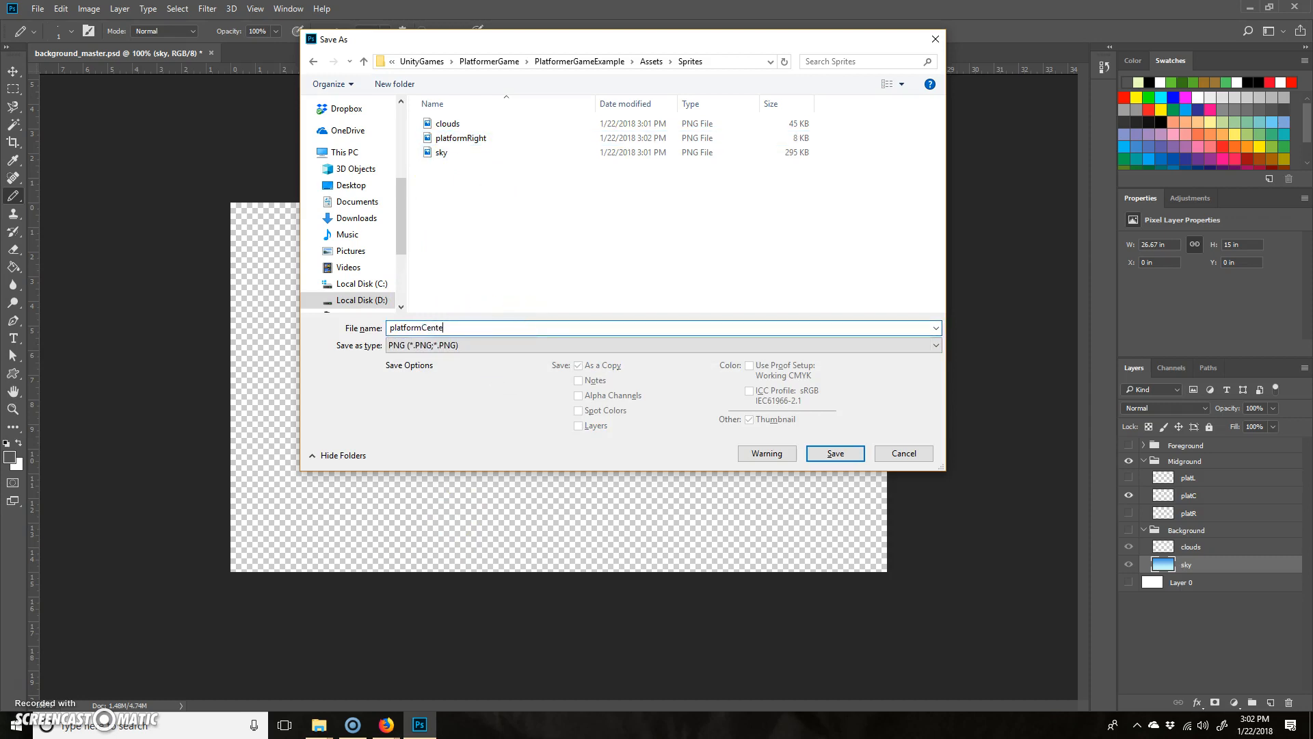
click(837, 455)
click(731, 232)
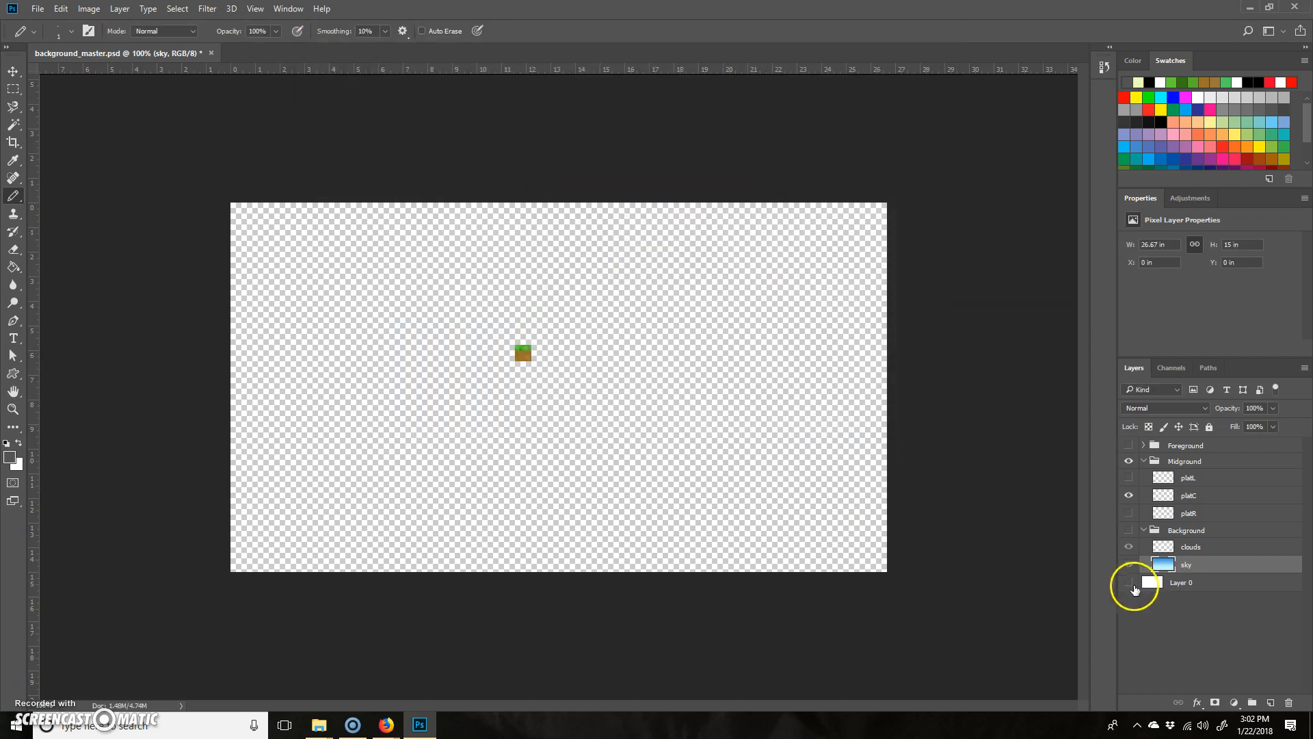
Hide the platC layer and show the platL layer in the Midground group
click(1129, 494)
click(1130, 478)
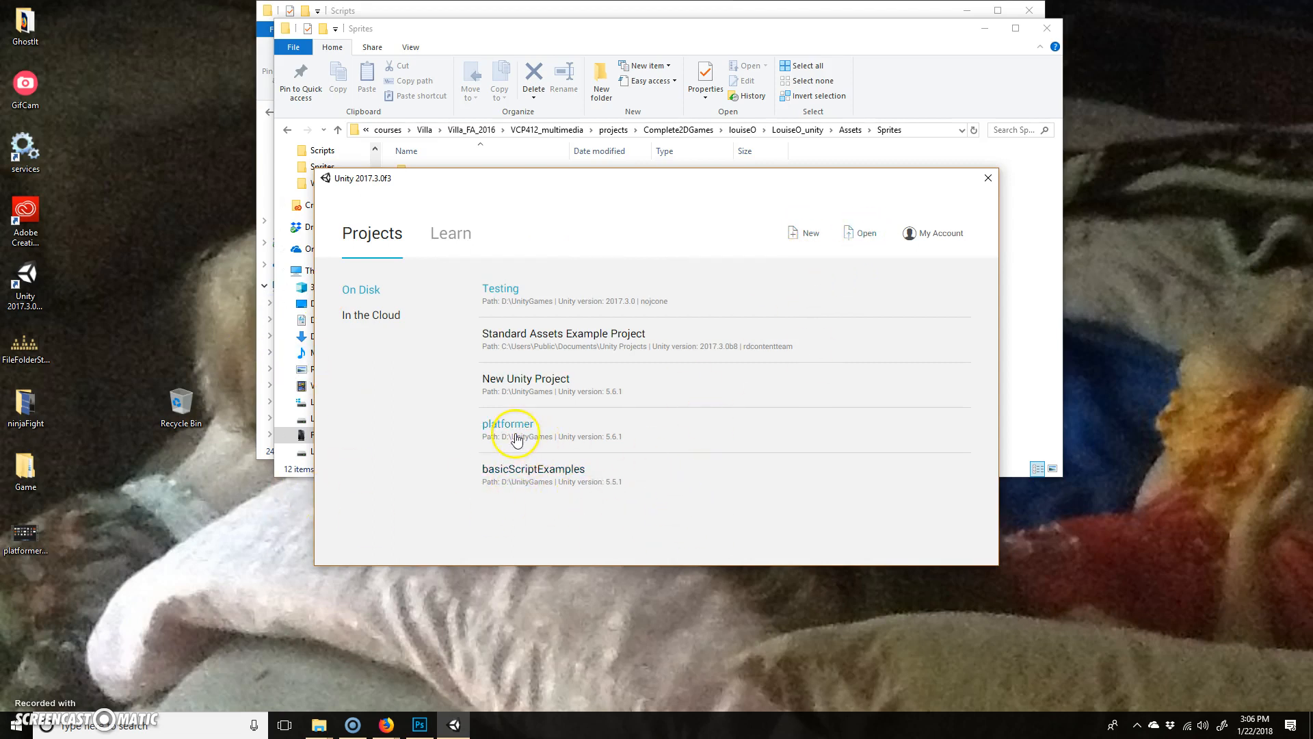
In Unity, open the existing PlatformerGameExample project from the PlatformerGame folder inside UnityGames
click(855, 233)
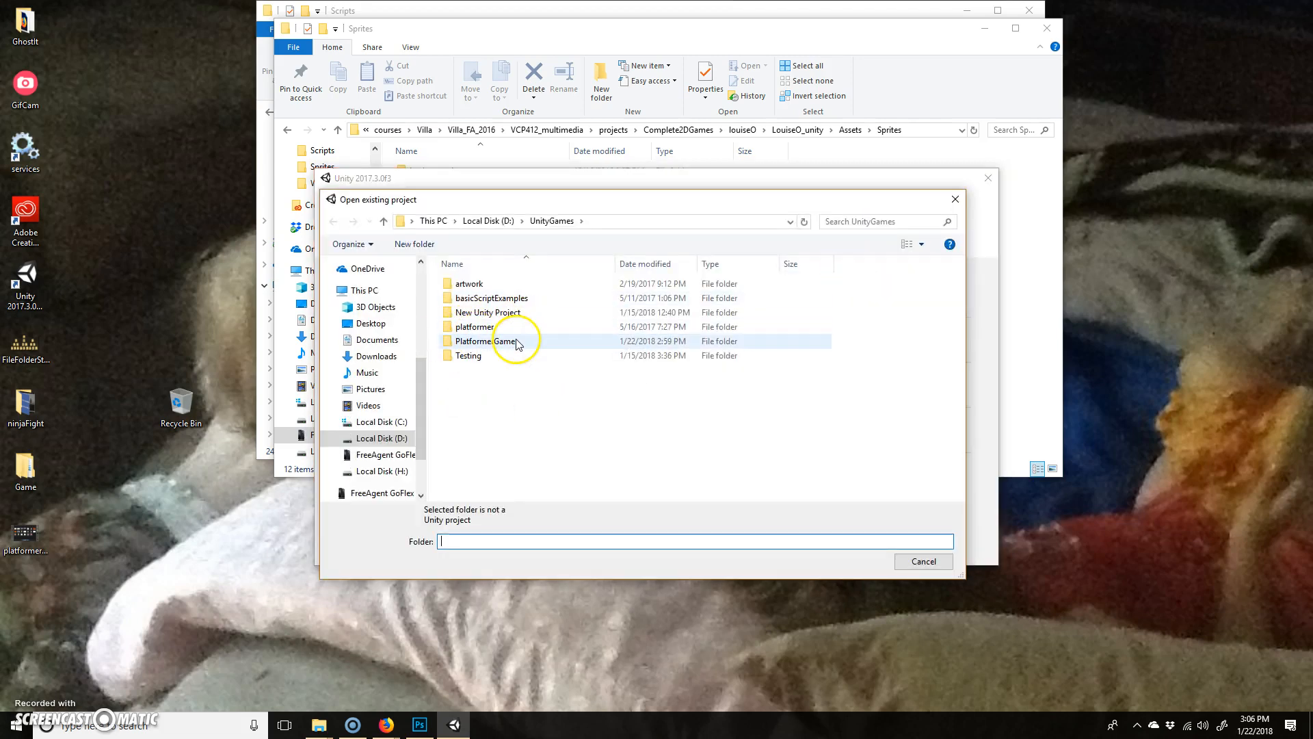
double_click(517, 342)
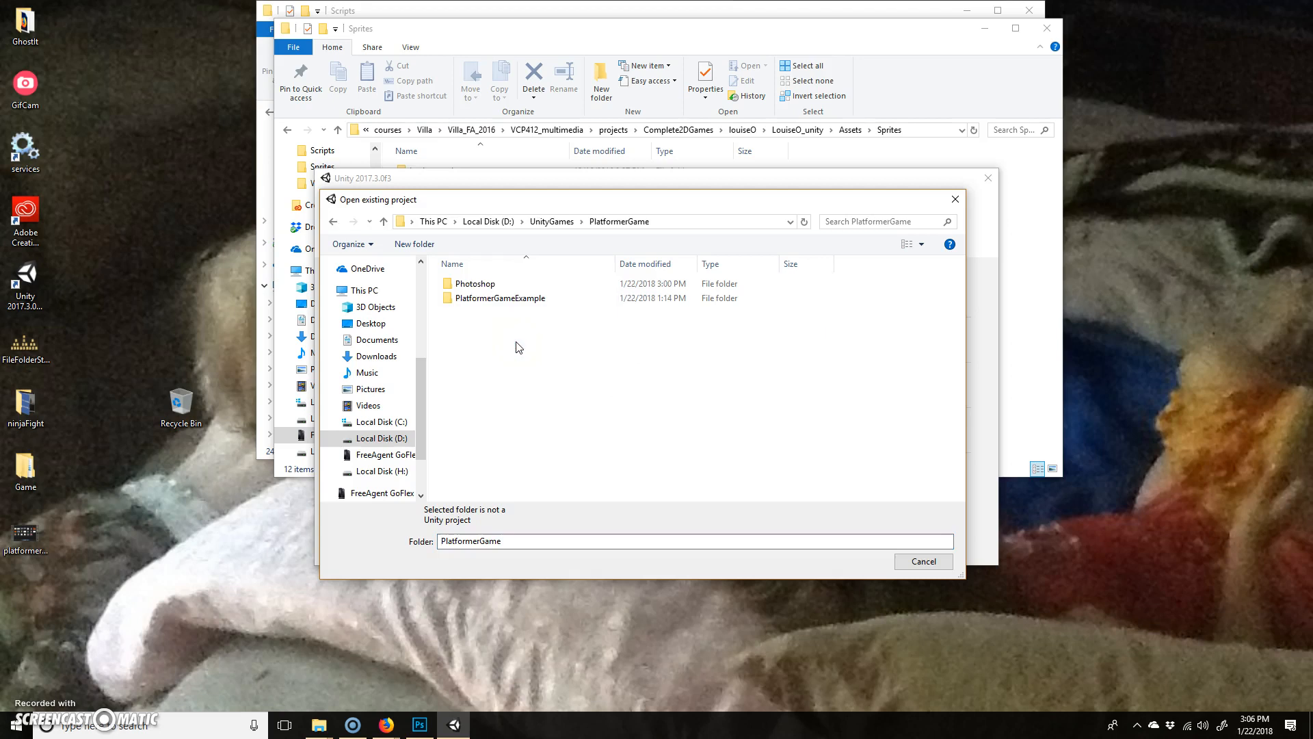
click(499, 299)
click(849, 535)
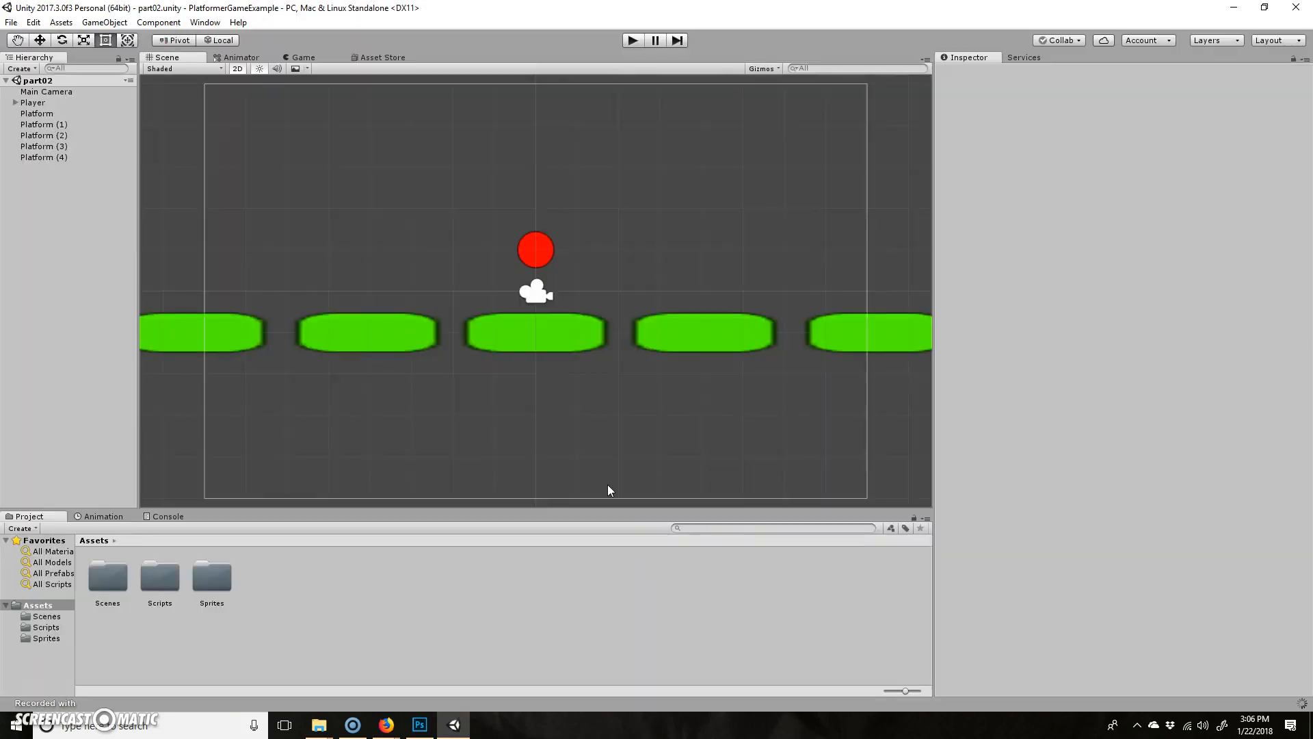
Open the project's Sprites folder and inspect the import settings of the clouds, lightPole, platform and sky sprites
double_click(219, 580)
click(106, 576)
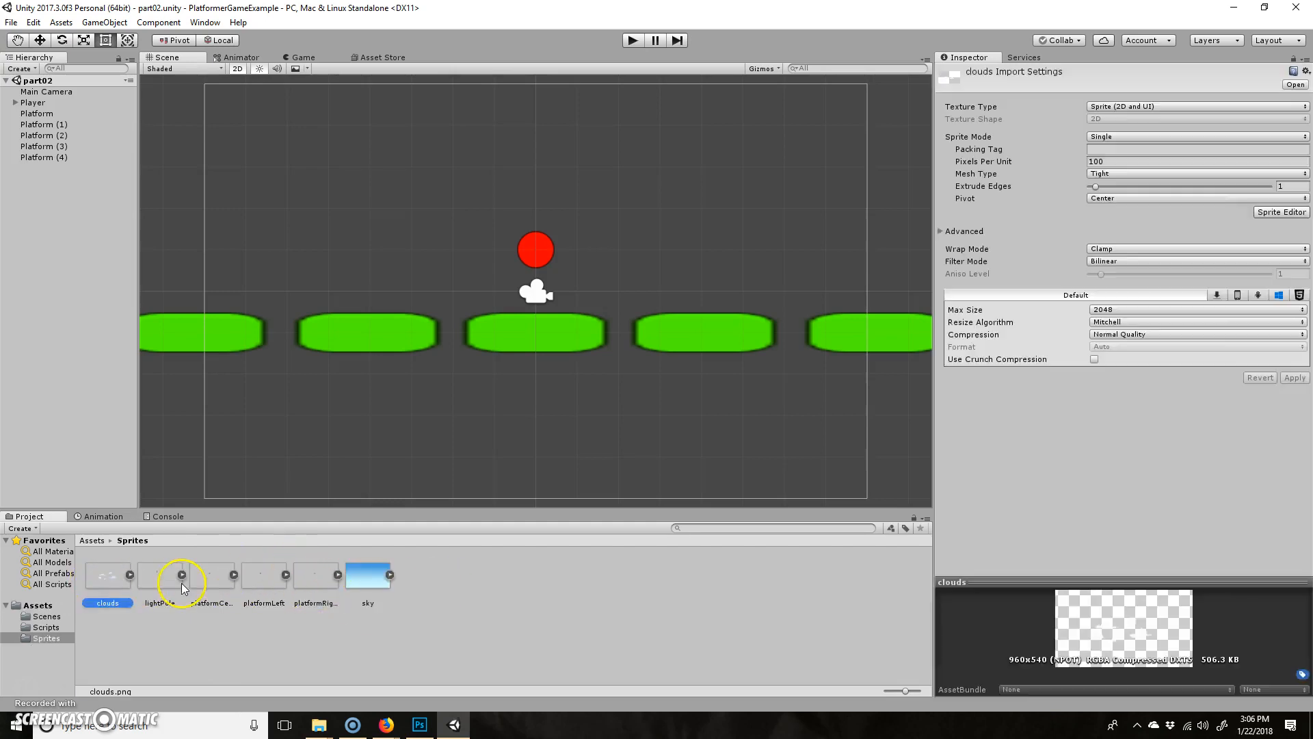
click(165, 582)
click(218, 583)
click(276, 576)
click(320, 576)
click(369, 576)
click(313, 580)
click(264, 578)
click(212, 580)
click(149, 583)
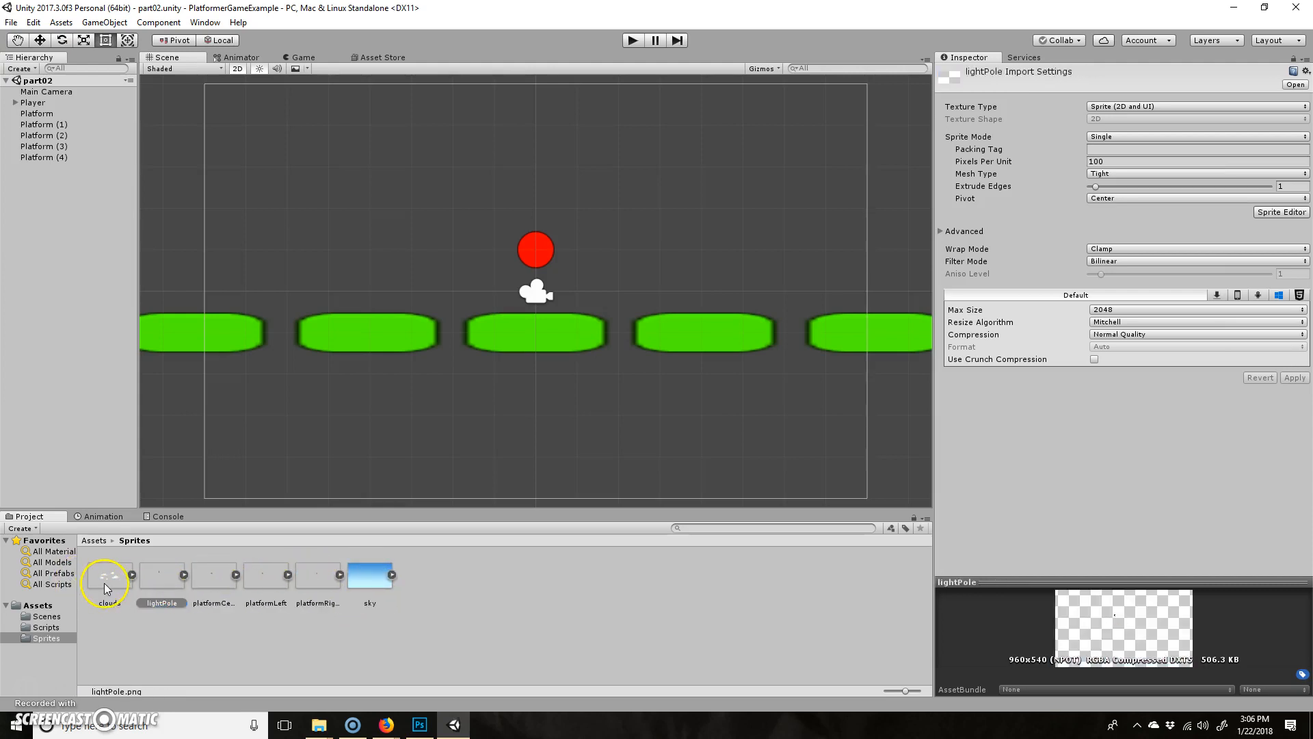